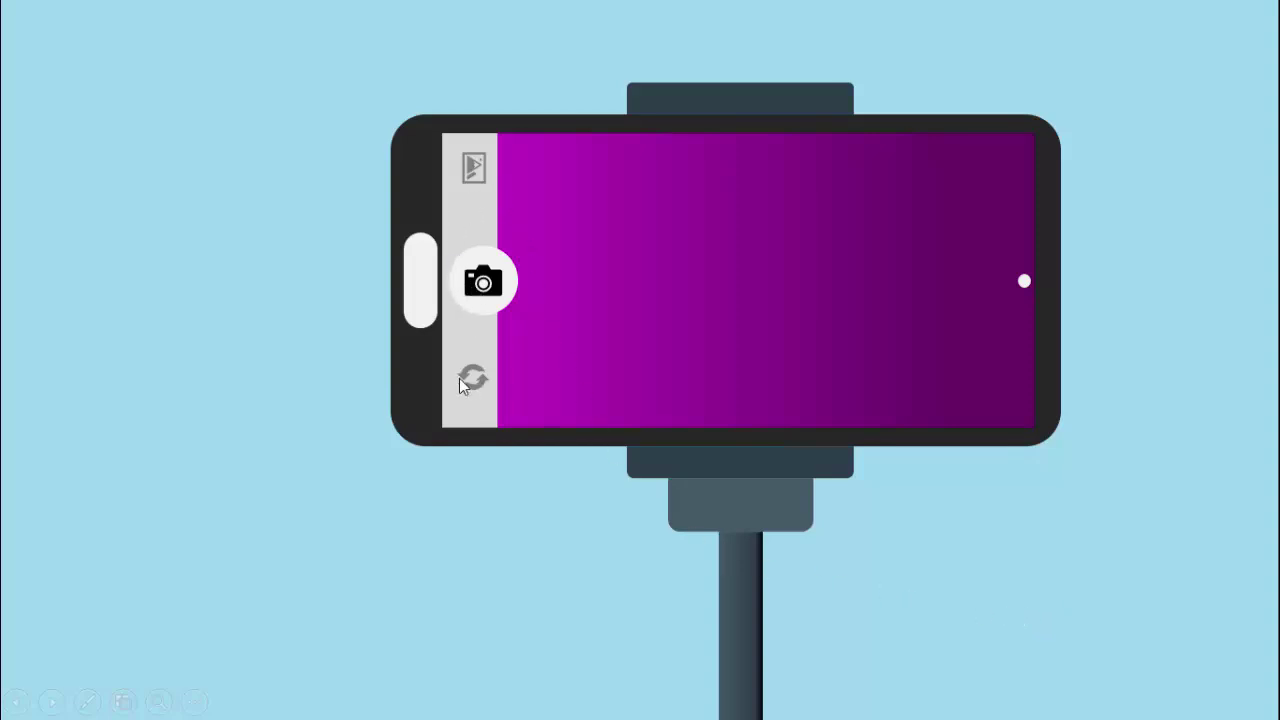
Run through the demo slides, switching to gallery view and taking each selfie to reveal its photo
{"action": "left_click", "coordinate": [475, 170]}
{"action": "left_click", "coordinate": [484, 283]}
{"action": "left_click", "coordinate": [483, 284]}
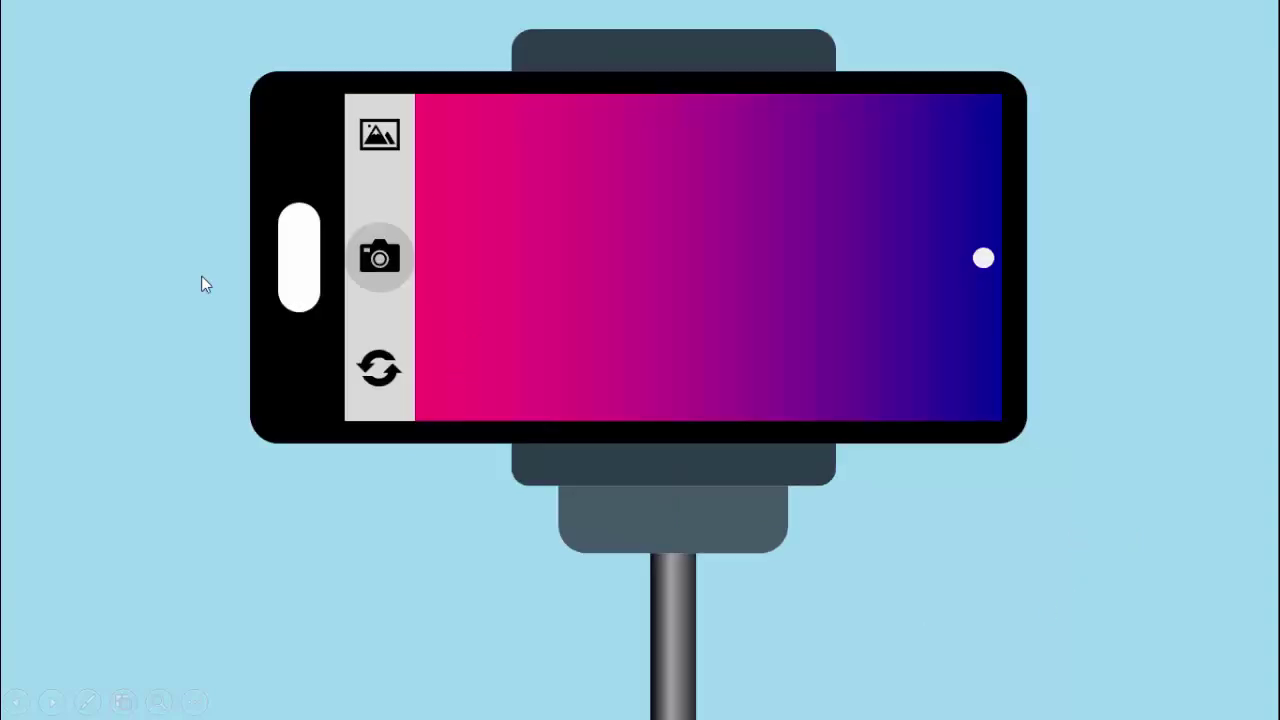
{"action": "left_click", "coordinate": [378, 256]}
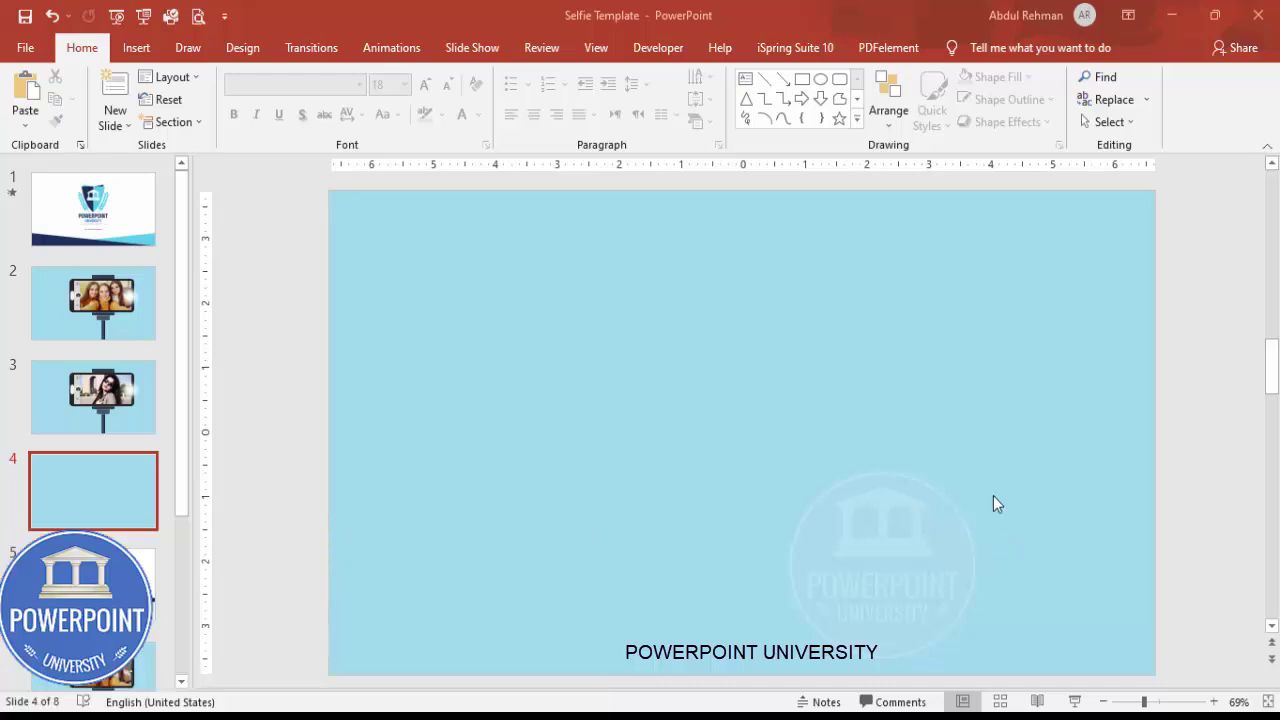
Draw a large rounded rectangle with reduced corner rounding, positioned near the top centre of slide 4
{"action": "left_click", "coordinate": [136, 48]}
{"action": "left_click", "coordinate": [306, 128]}
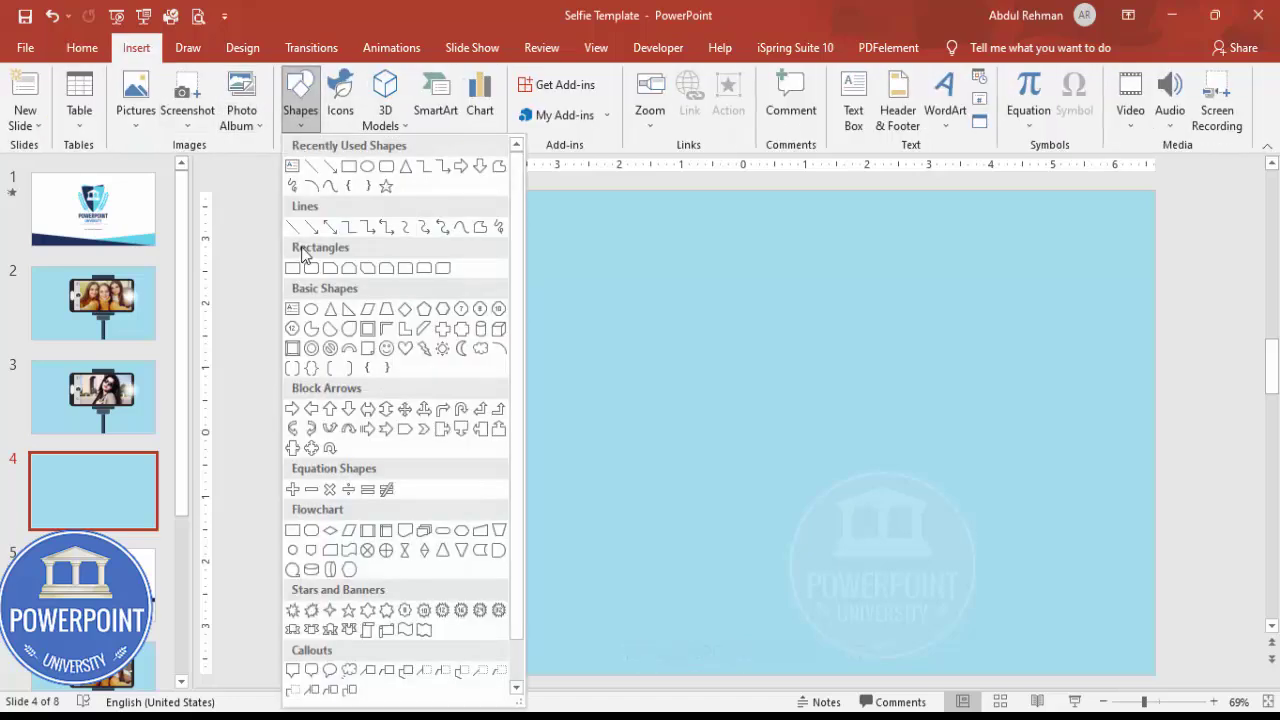
{"action": "left_click", "coordinate": [311, 270]}
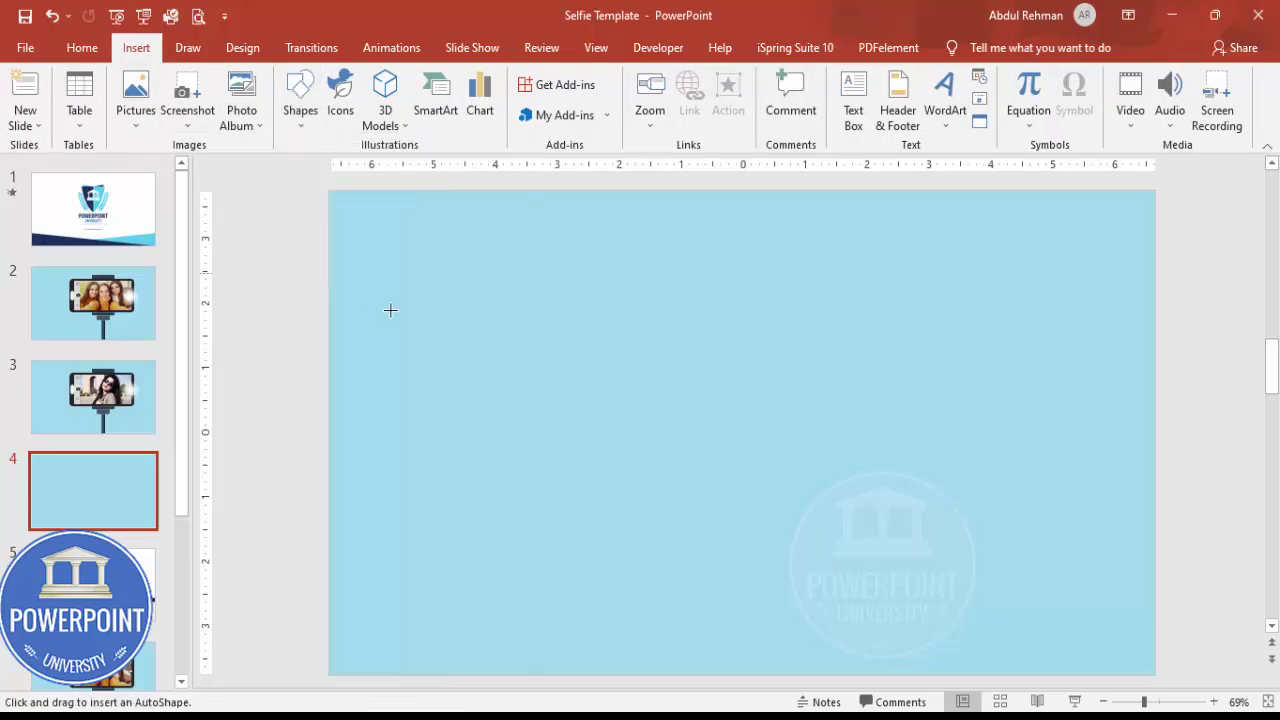
{"action": "mouse_move", "coordinate": [520, 268]}
{"action": "left_mouse_down"}
{"action": "mouse_move", "coordinate": [823, 411]}
{"action": "mouse_move", "coordinate": [997, 466]}
{"action": "mouse_move", "coordinate": [1020, 518]}
{"action": "left_mouse_up"}
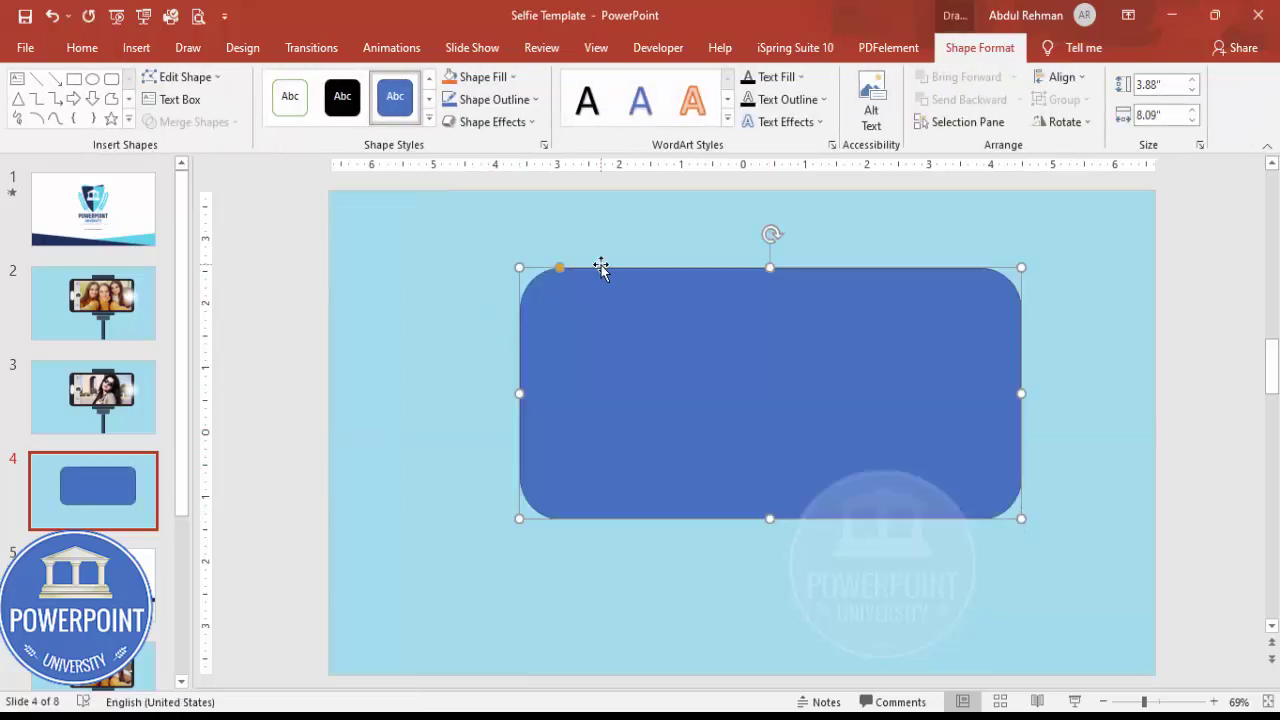
{"action": "left_click_drag", "start_coordinate": [560, 268], "coordinate": [537, 271]}
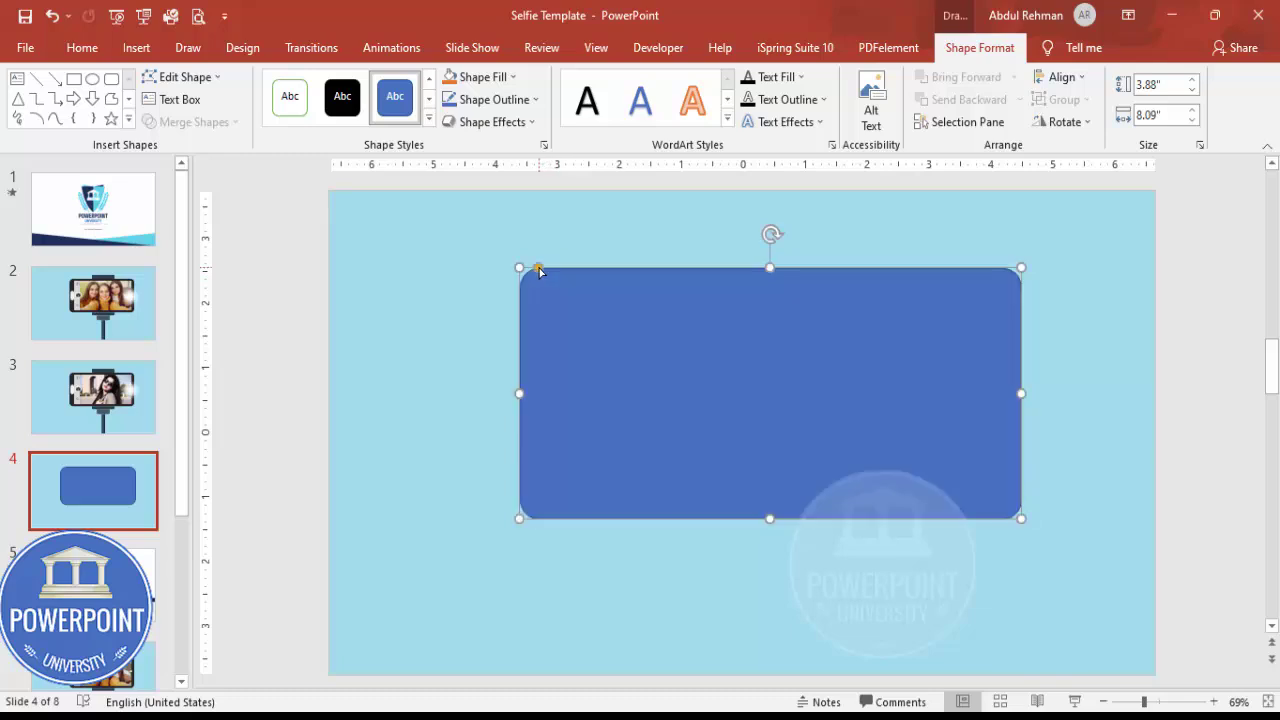
{"action": "left_click_drag", "start_coordinate": [729, 337], "coordinate": [708, 315]}
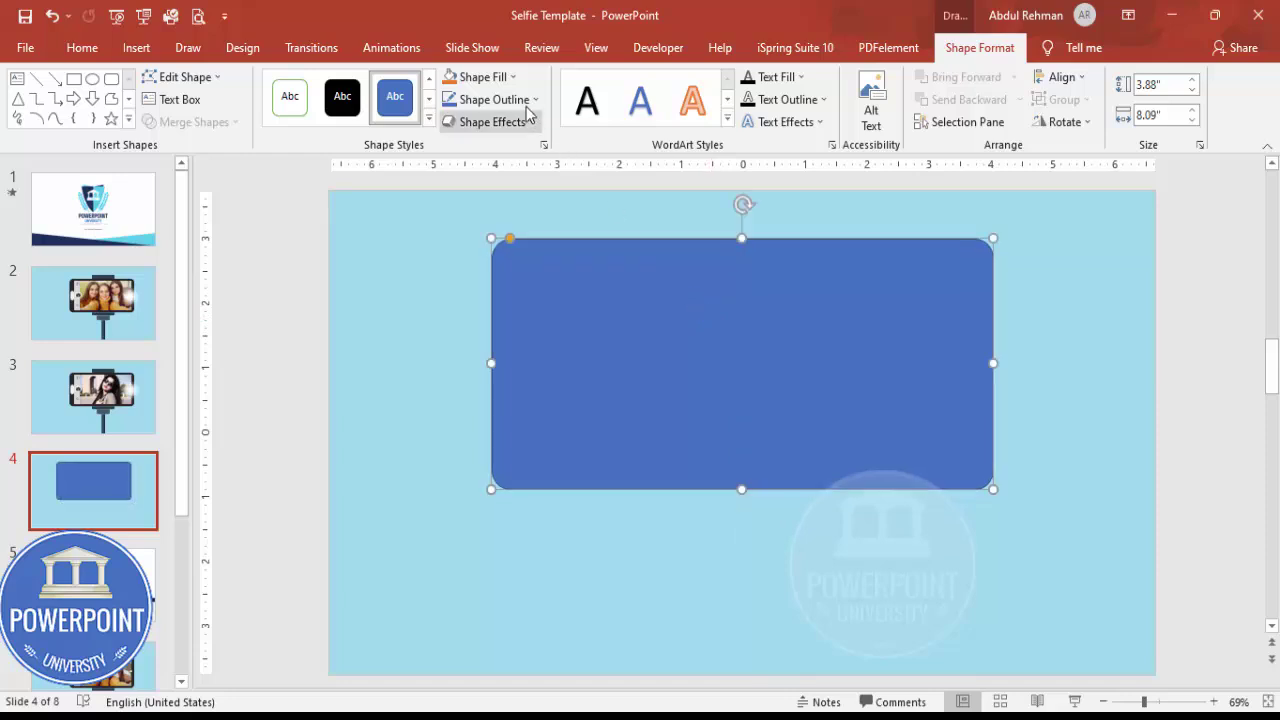
Remove the rectangle's outline and fill it black
{"action": "left_click", "coordinate": [494, 99]}
{"action": "left_click", "coordinate": [500, 311]}
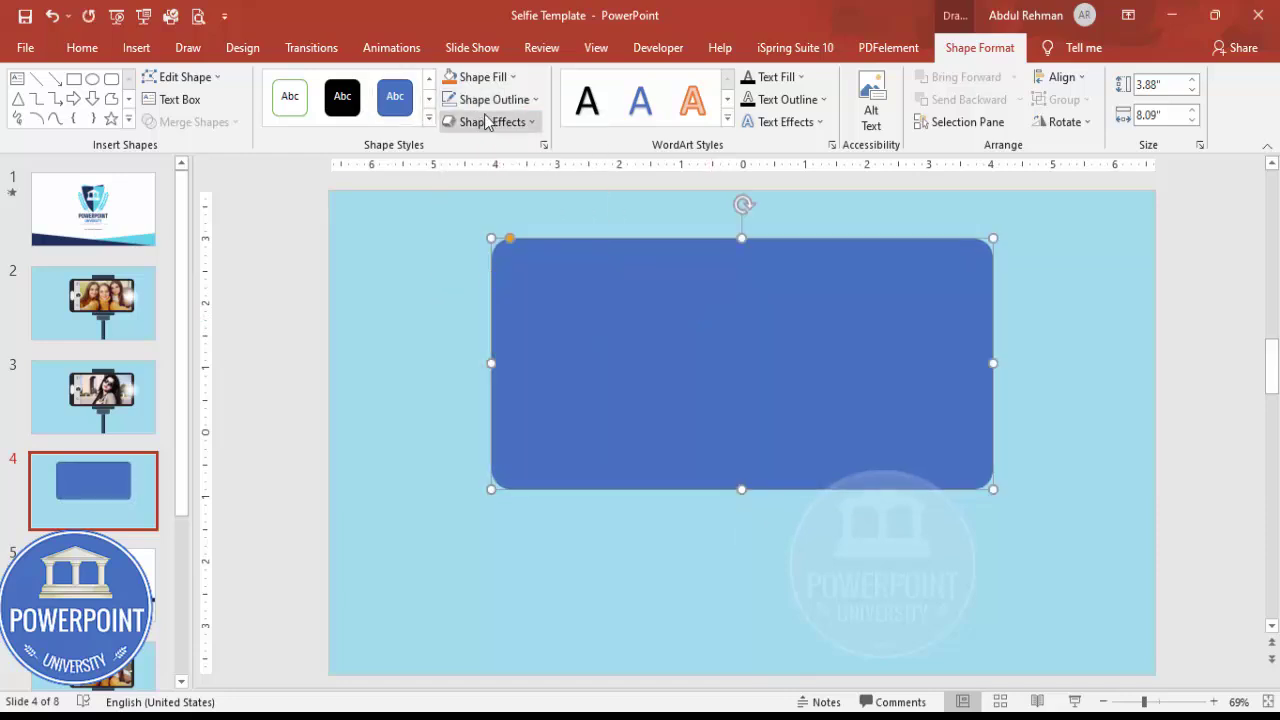
{"action": "left_click", "coordinate": [482, 77]}
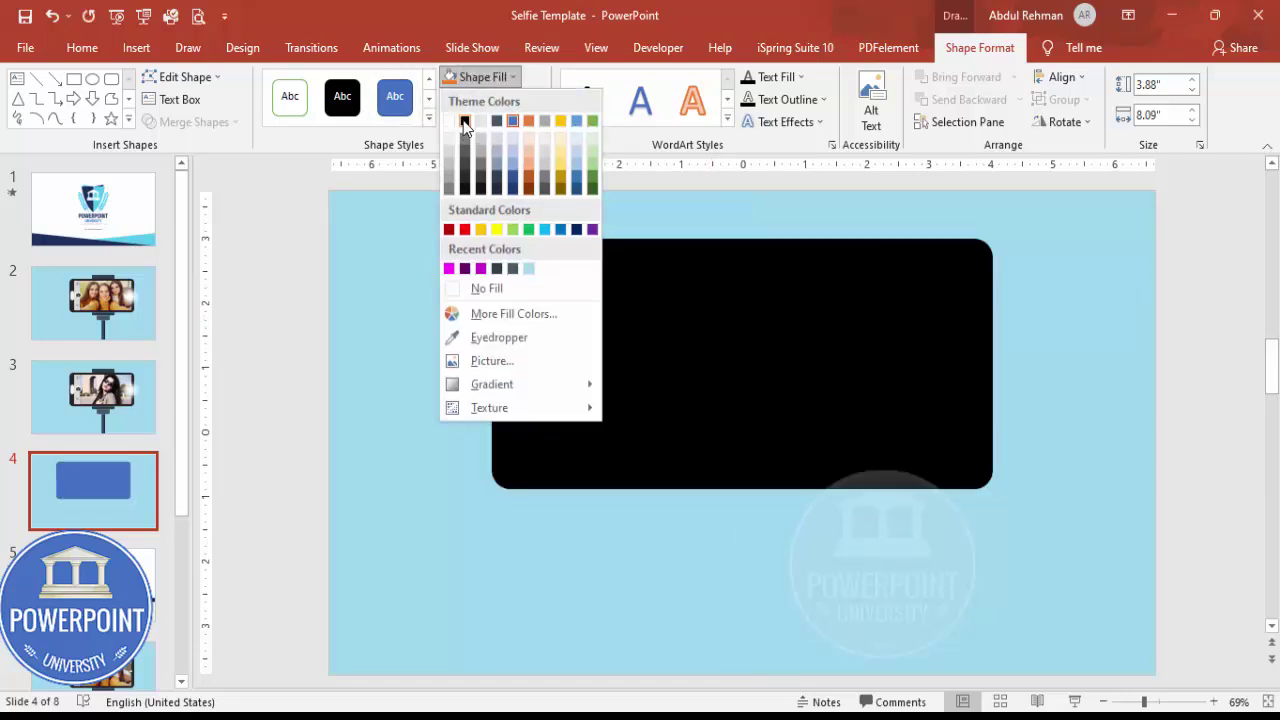
{"action": "left_click", "coordinate": [464, 121]}
{"action": "left_click", "coordinate": [1088, 337]}
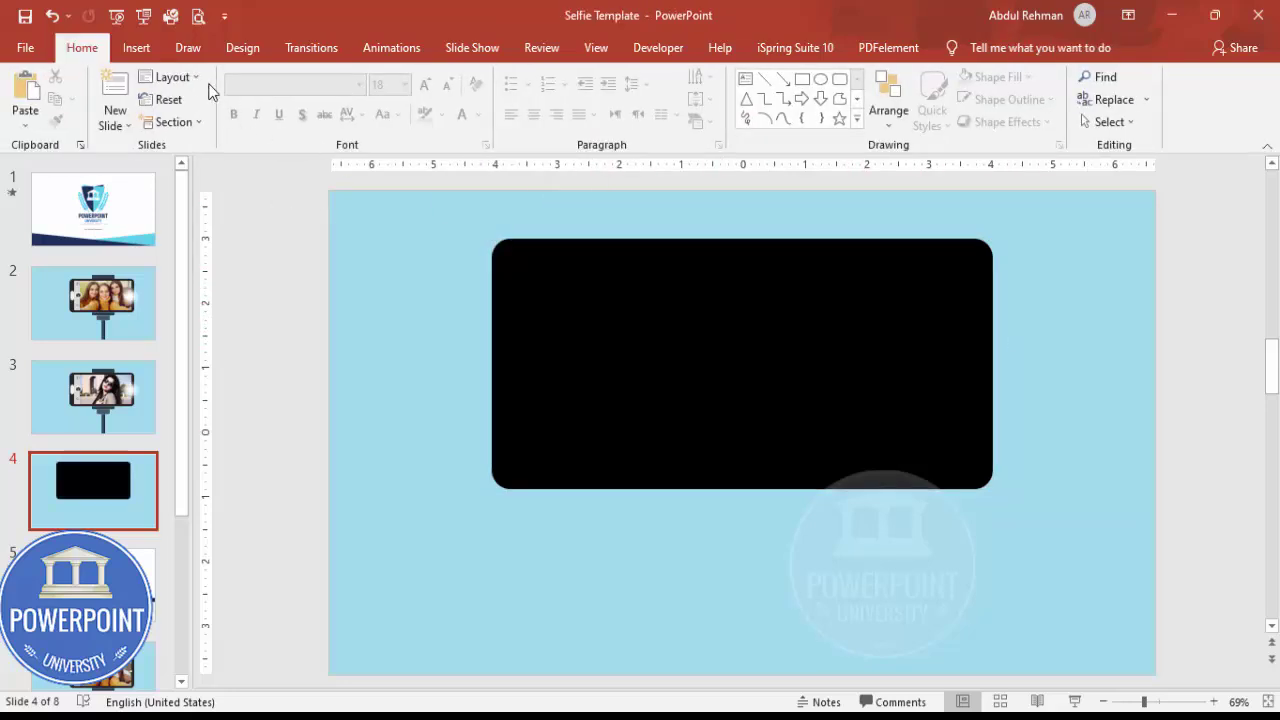
Draw a rectangle inside the black phone body and adjust its top edge
{"action": "left_click", "coordinate": [136, 47]}
{"action": "left_click", "coordinate": [302, 110]}
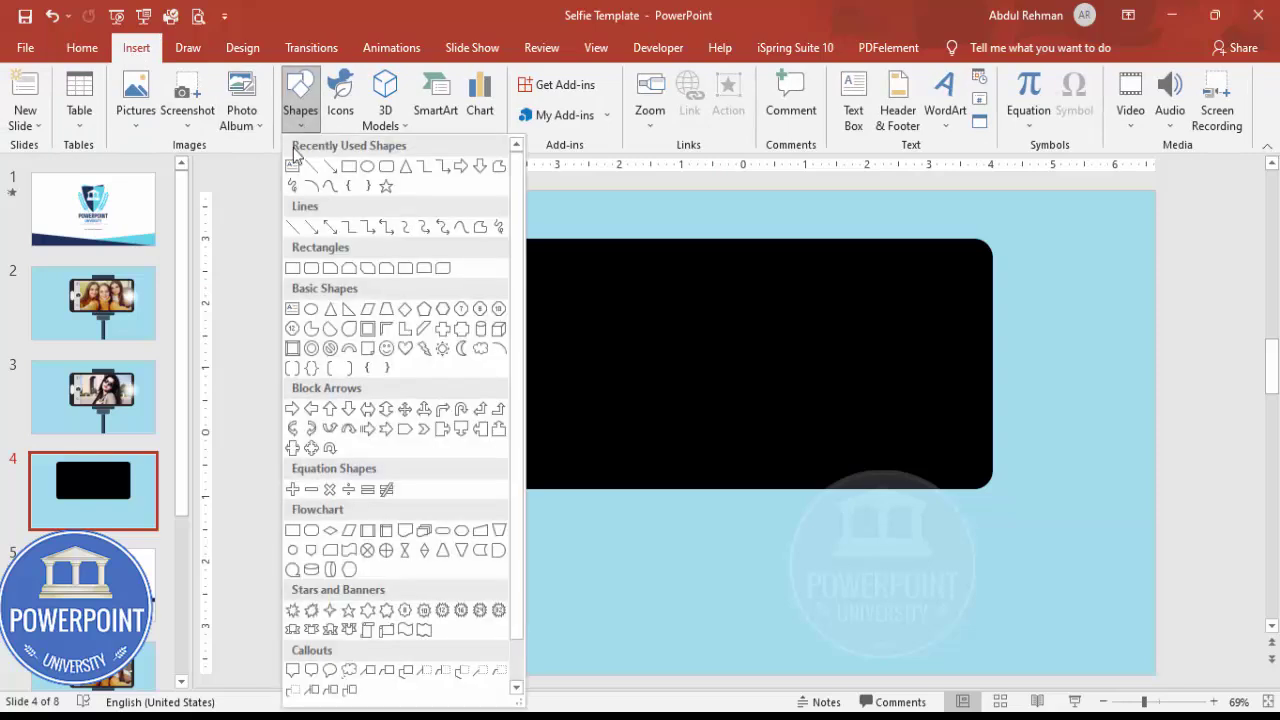
{"action": "left_click", "coordinate": [291, 262]}
{"action": "left_click_drag", "start_coordinate": [553, 259], "coordinate": [977, 474]}
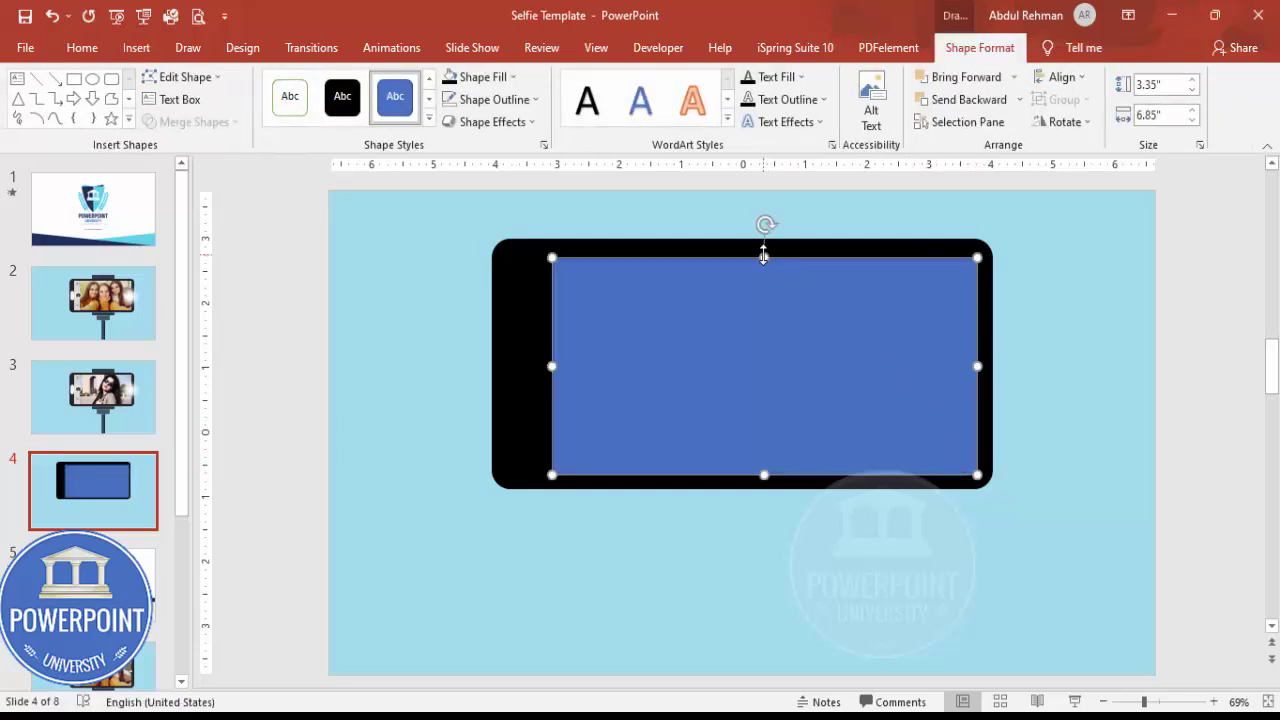
{"action": "left_click_drag", "start_coordinate": [763, 257], "coordinate": [762, 255]}
Align the screen rectangle to the middle of the phone body, undoing an accidental horizontal centring
{"action": "left_click", "coordinate": [931, 242], "text": "shift"}
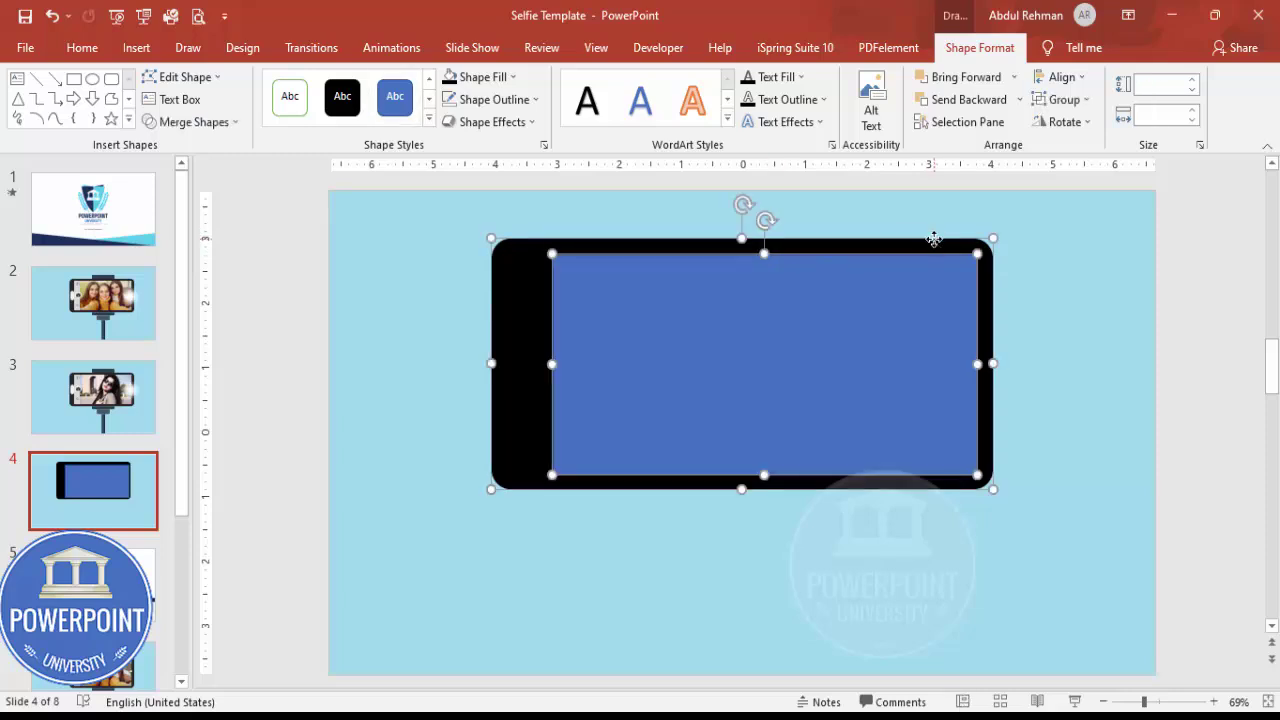
{"action": "left_click", "coordinate": [1062, 78]}
{"action": "left_click", "coordinate": [1090, 123]}
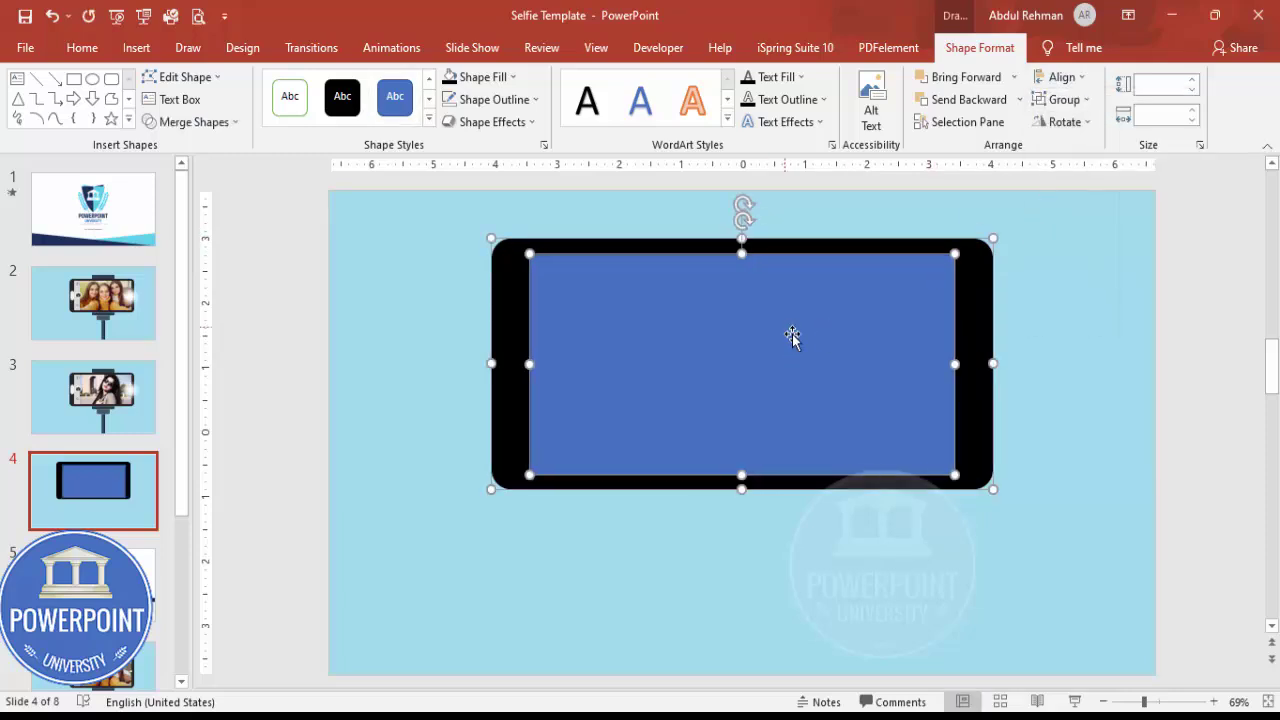
{"action": "key", "text": "ctrl+z"}
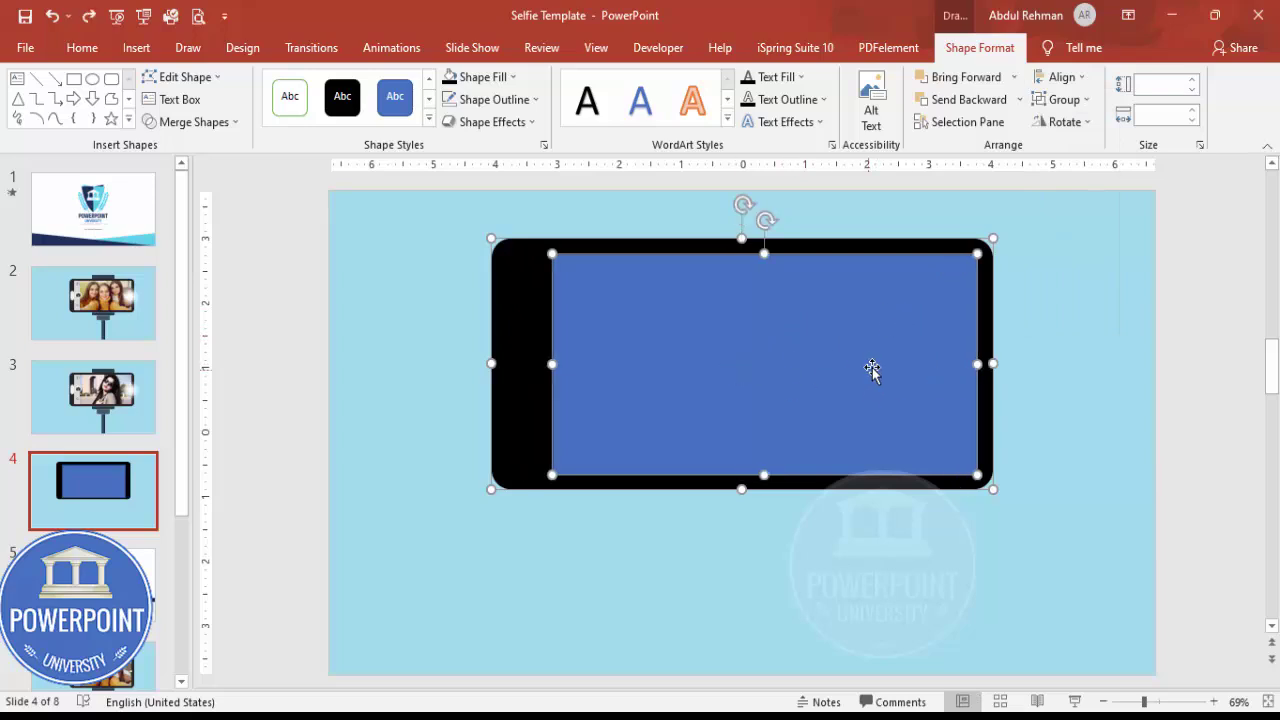
{"action": "left_click", "coordinate": [1062, 77]}
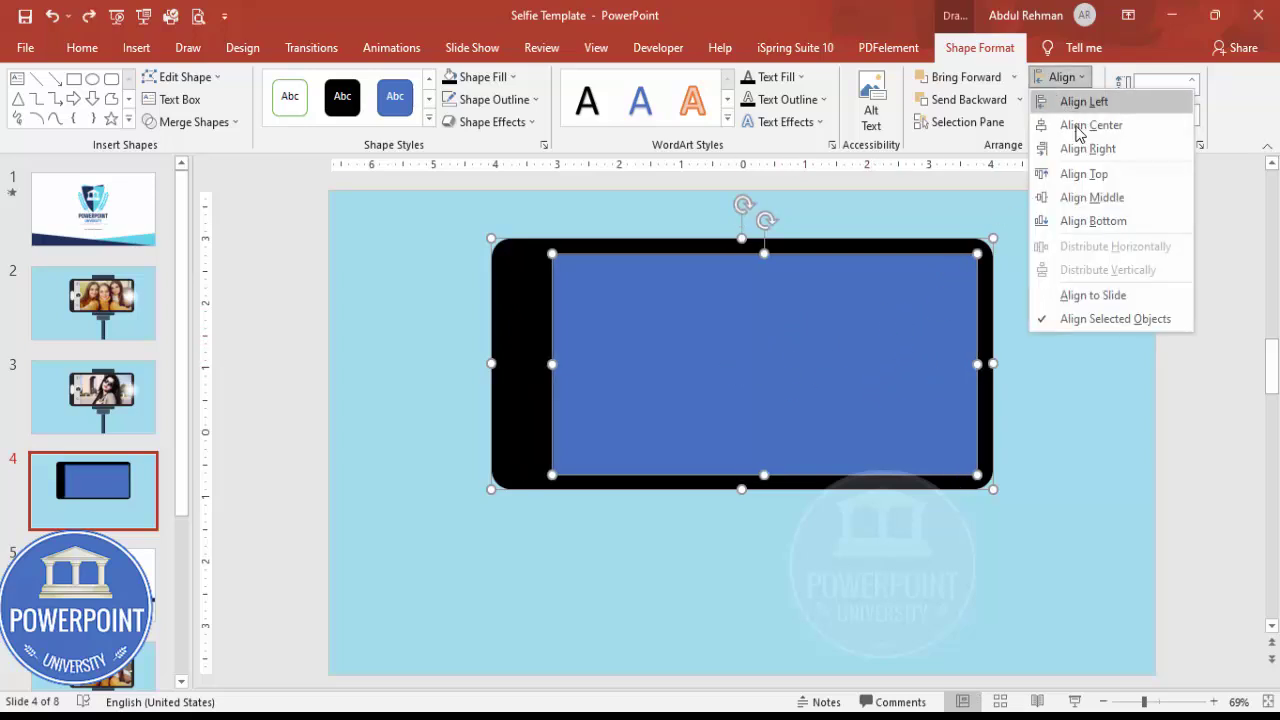
{"action": "left_click", "coordinate": [1092, 197]}
{"action": "left_click", "coordinate": [1100, 303]}
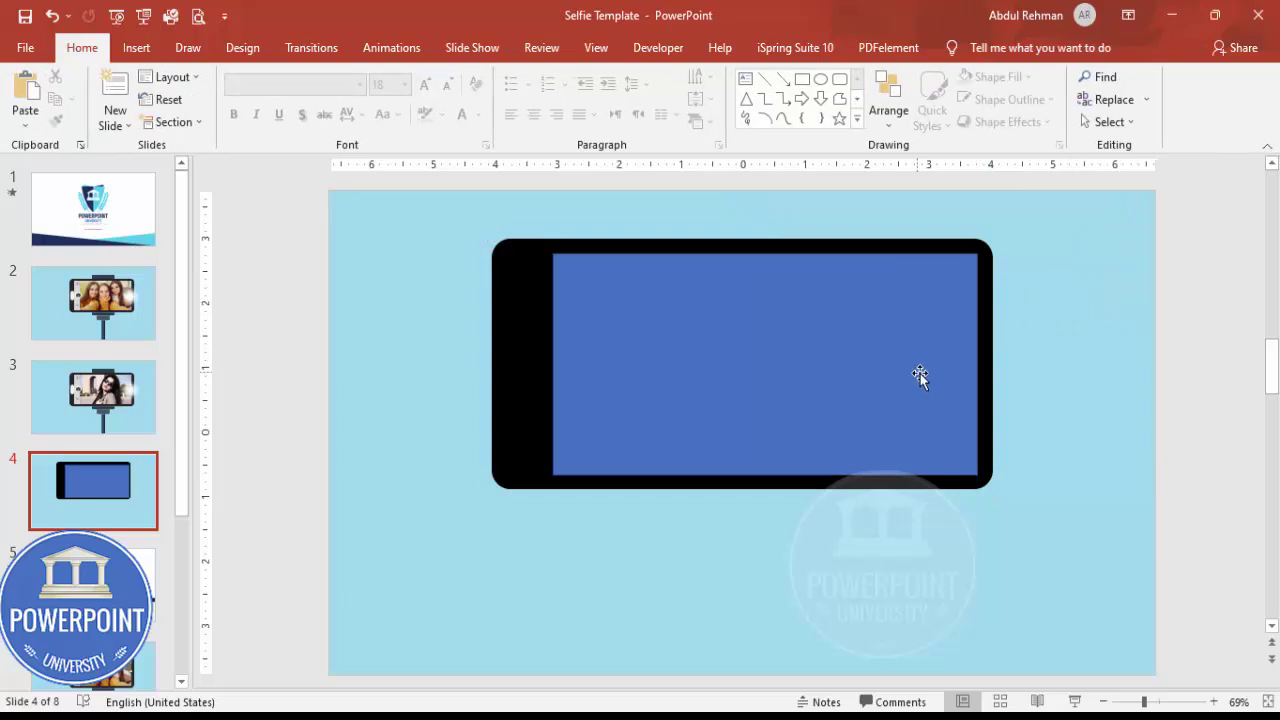
Draw a small fully rounded pill shape and rotate it 90° upright
{"action": "left_click", "coordinate": [136, 47]}
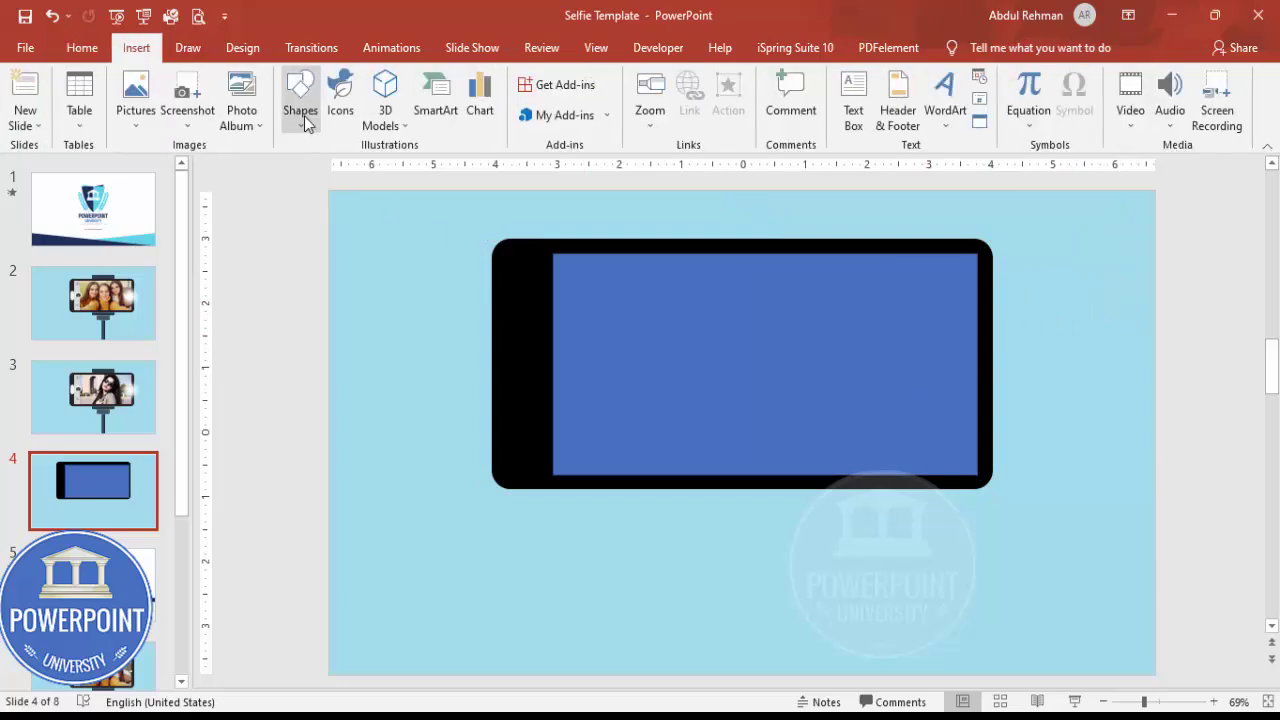
{"action": "left_click", "coordinate": [304, 118]}
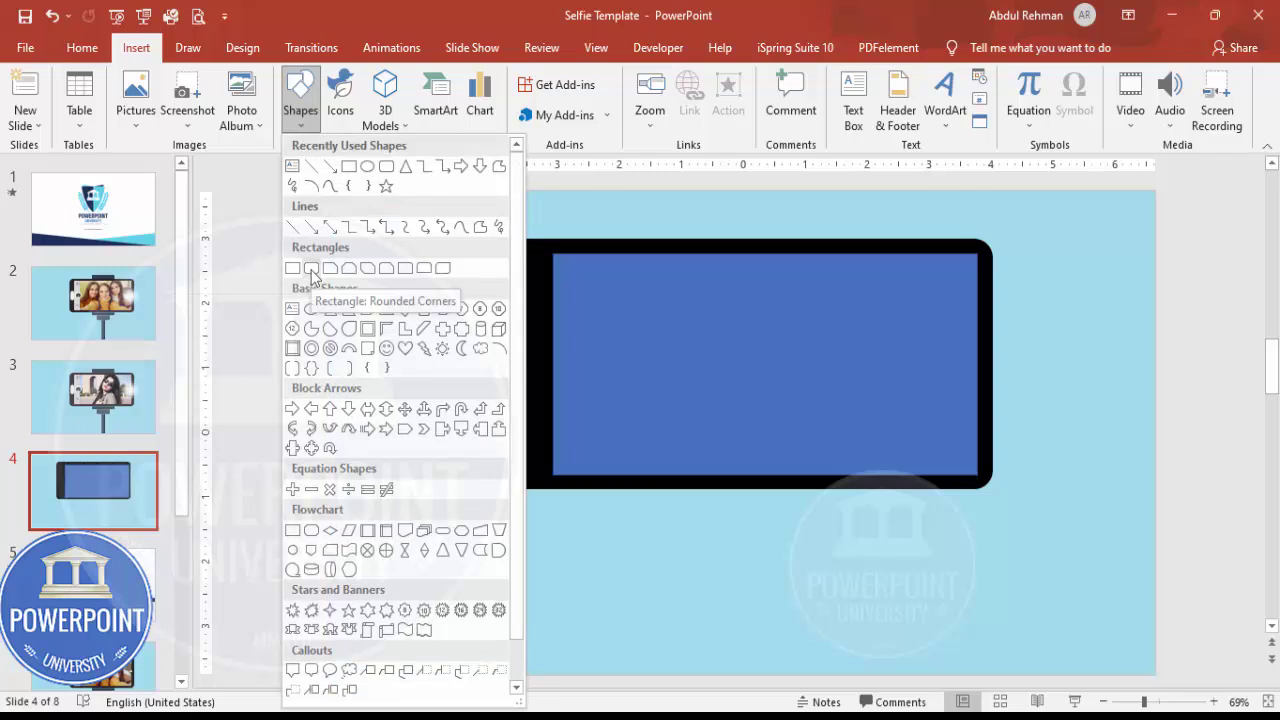
{"action": "left_click", "coordinate": [311, 268]}
{"action": "left_click_drag", "start_coordinate": [357, 313], "coordinate": [476, 380]}
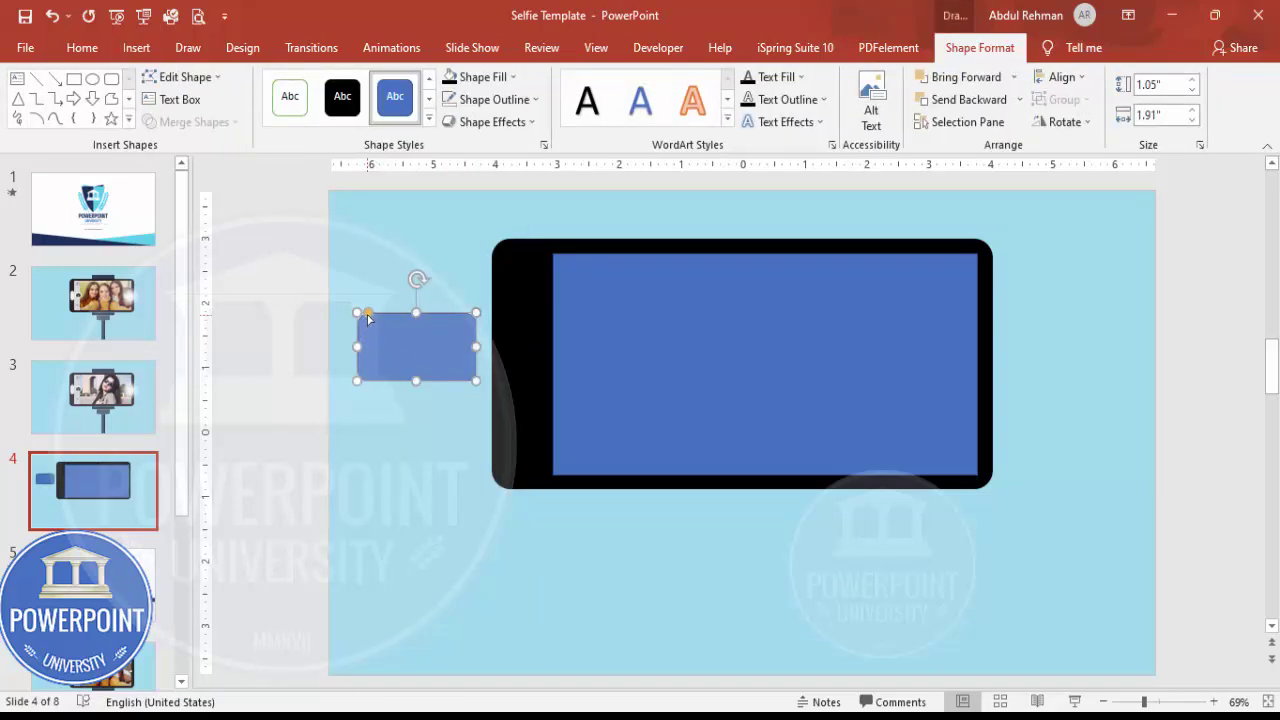
{"action": "left_click_drag", "start_coordinate": [368, 316], "coordinate": [403, 352]}
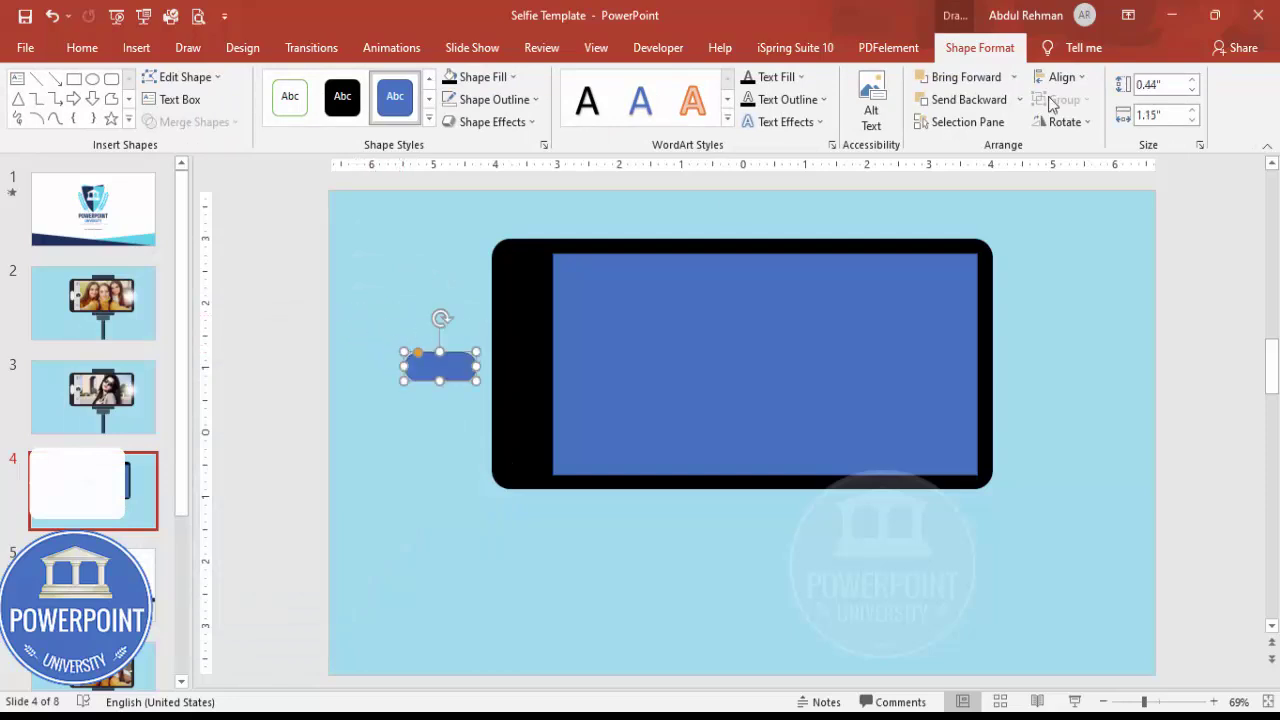
{"action": "left_click", "coordinate": [1065, 121]}
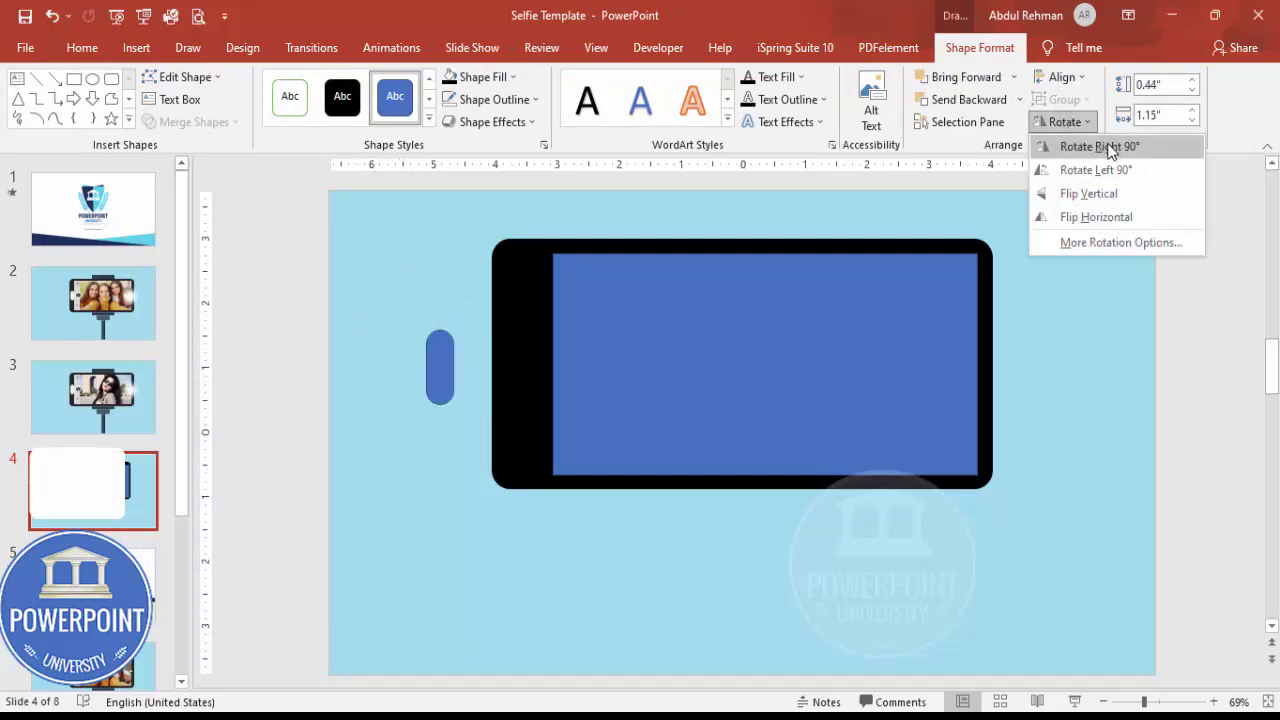
{"action": "left_click", "coordinate": [1084, 148]}
Make the pill white with no outline and move it onto the phone's left bezel
{"action": "left_click", "coordinate": [515, 104]}
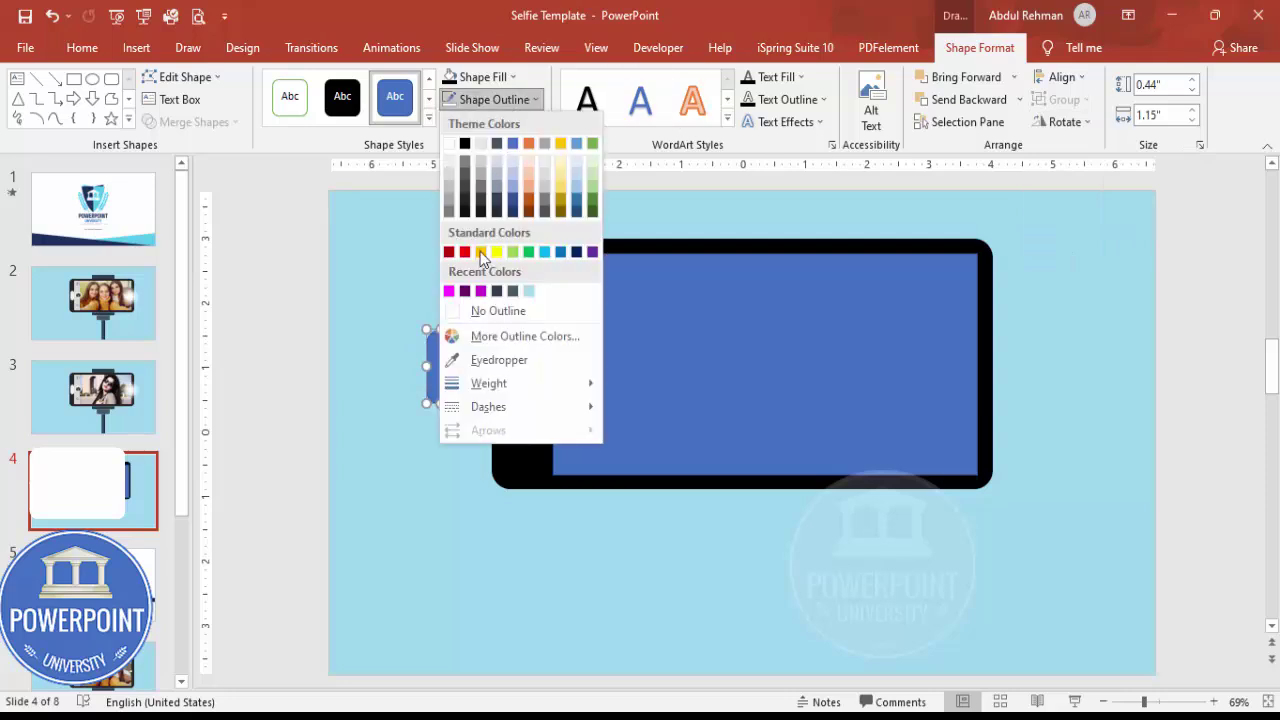
{"action": "left_click", "coordinate": [484, 310]}
{"action": "left_click", "coordinate": [512, 78]}
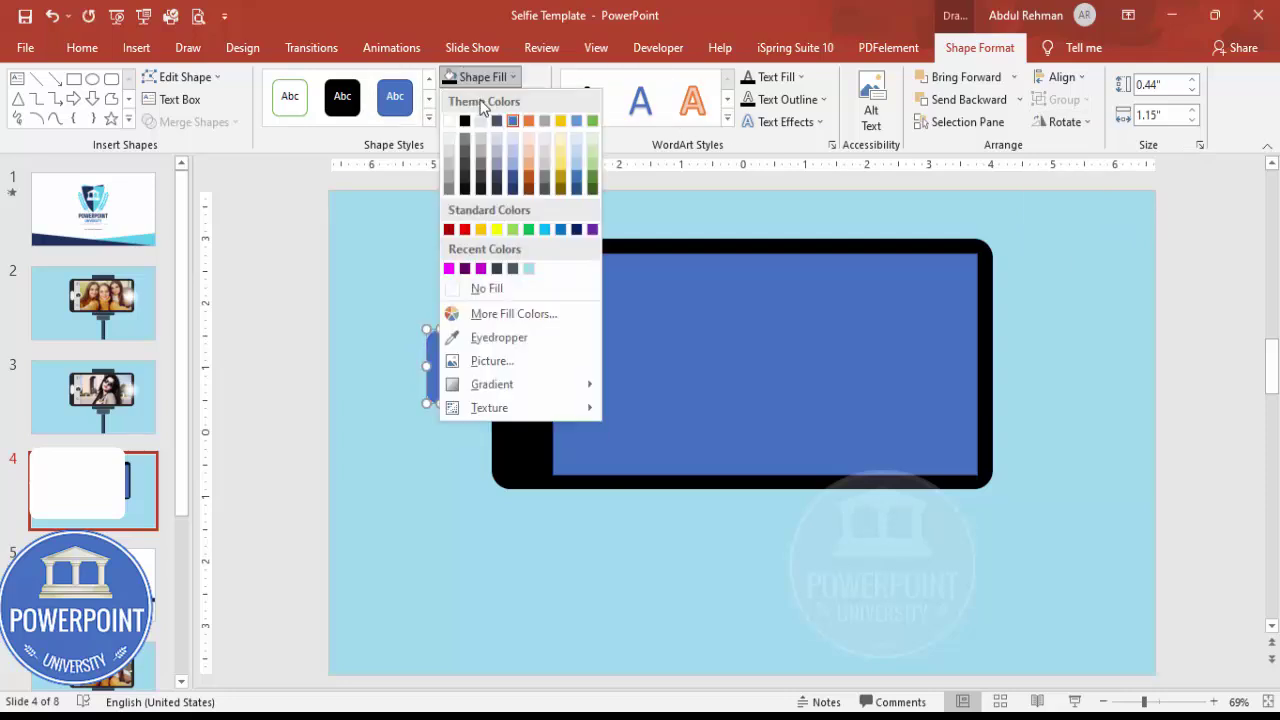
{"action": "left_click", "coordinate": [451, 119]}
{"action": "left_click_drag", "start_coordinate": [442, 360], "coordinate": [525, 358]}
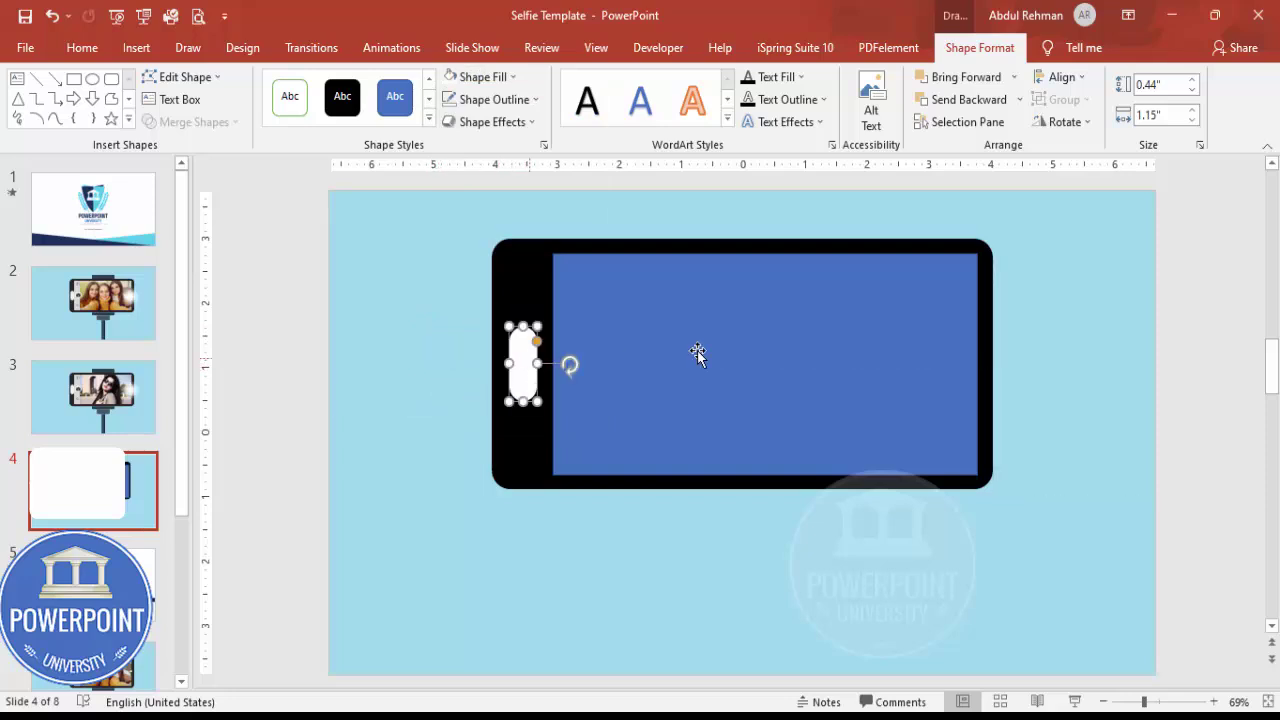
{"action": "left_click", "coordinate": [1053, 405]}
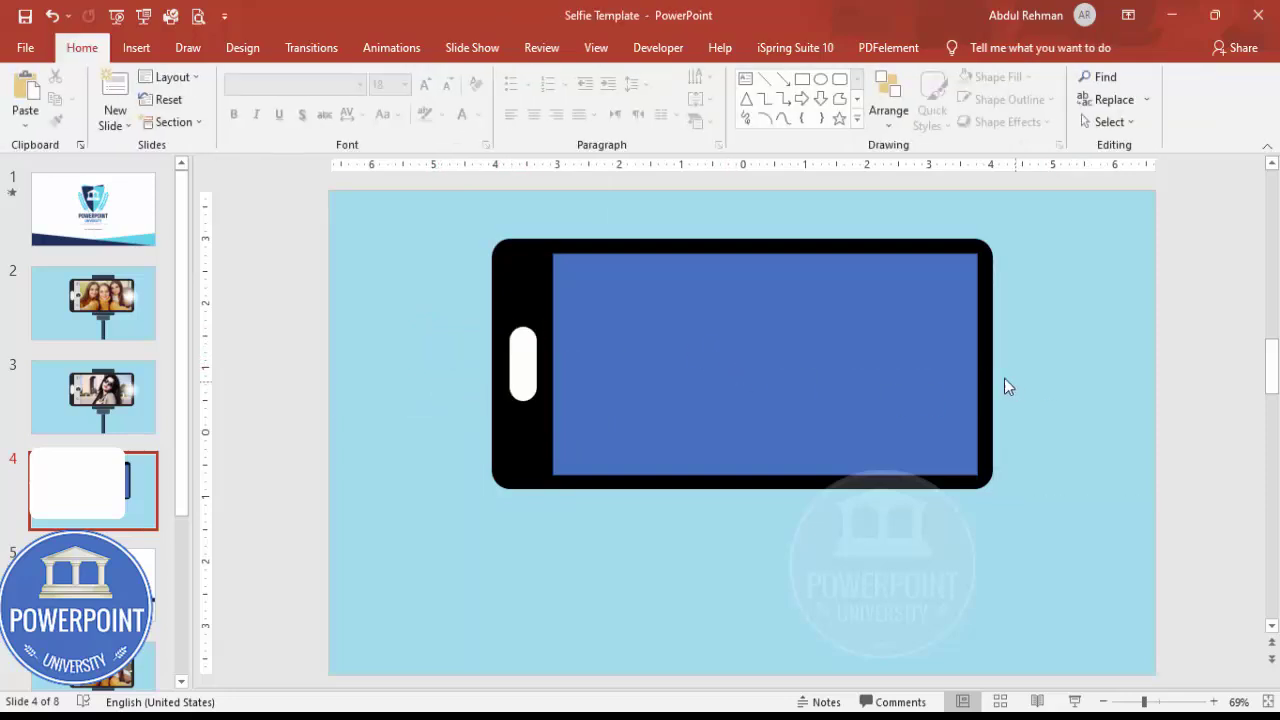
Draw a small oval at the phone's right edge with white outline and white fill
{"action": "left_click", "coordinate": [136, 48]}
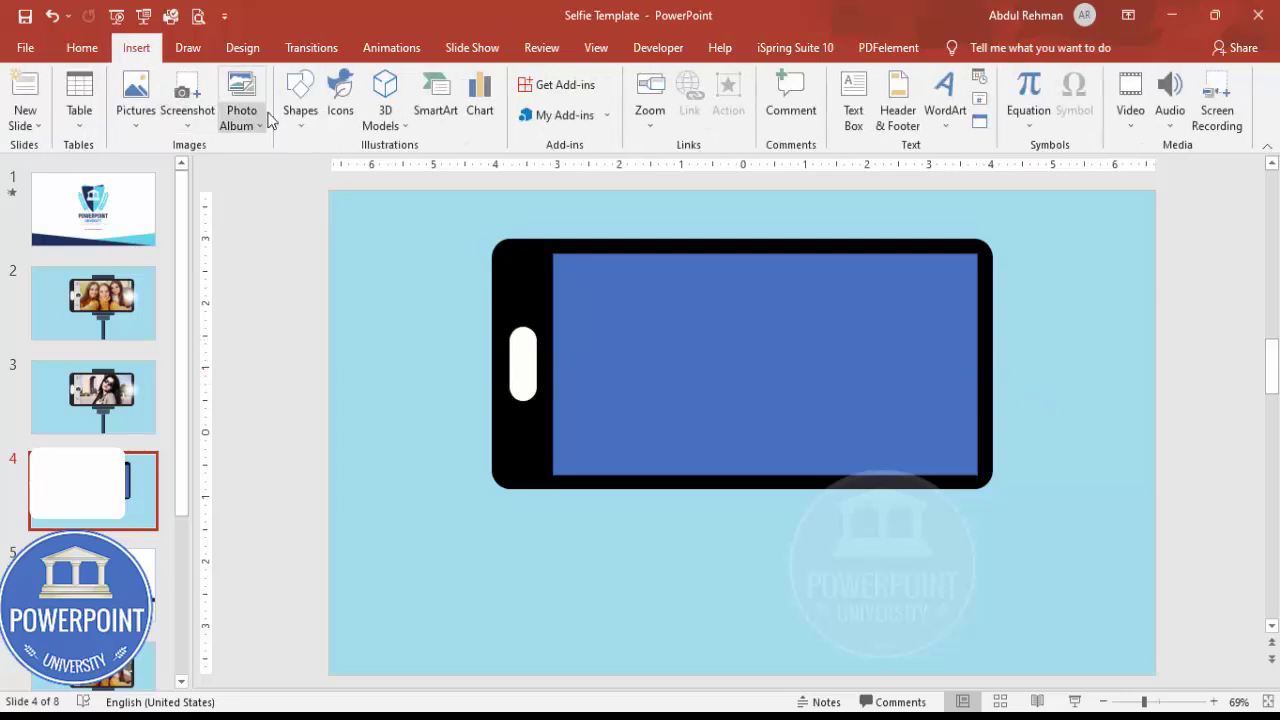
{"action": "left_click", "coordinate": [296, 130]}
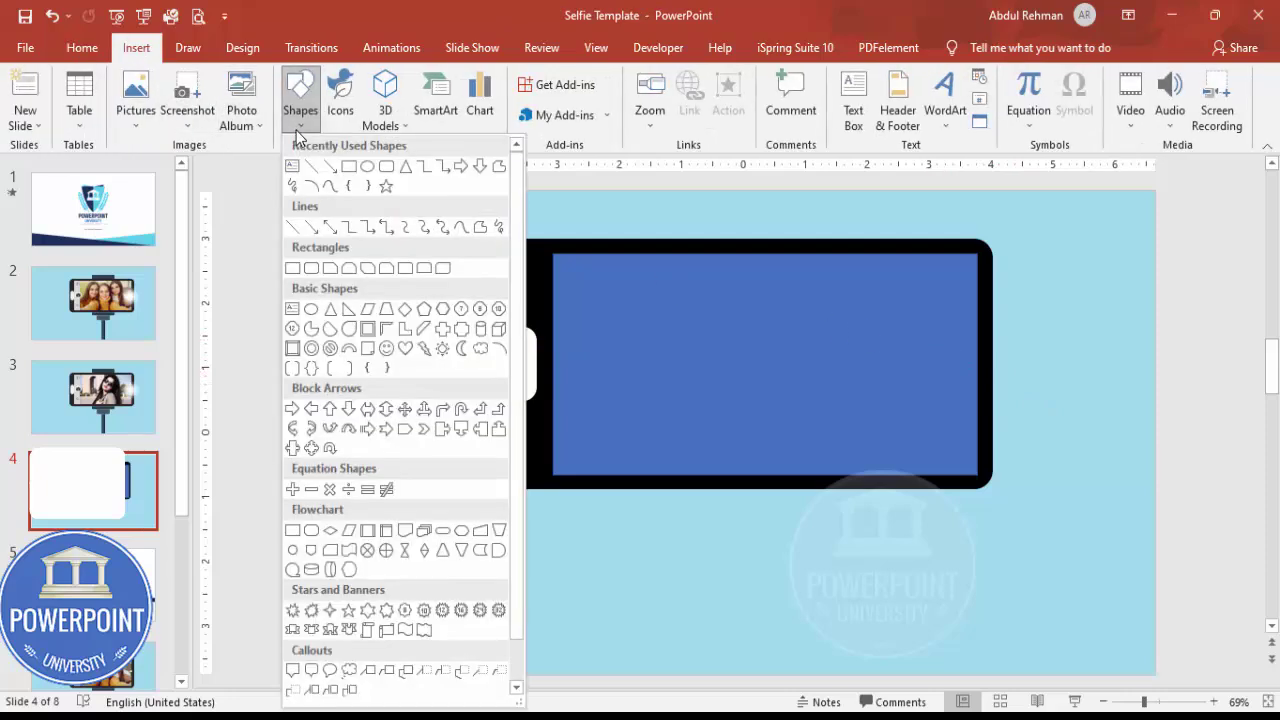
{"action": "left_click", "coordinate": [312, 310]}
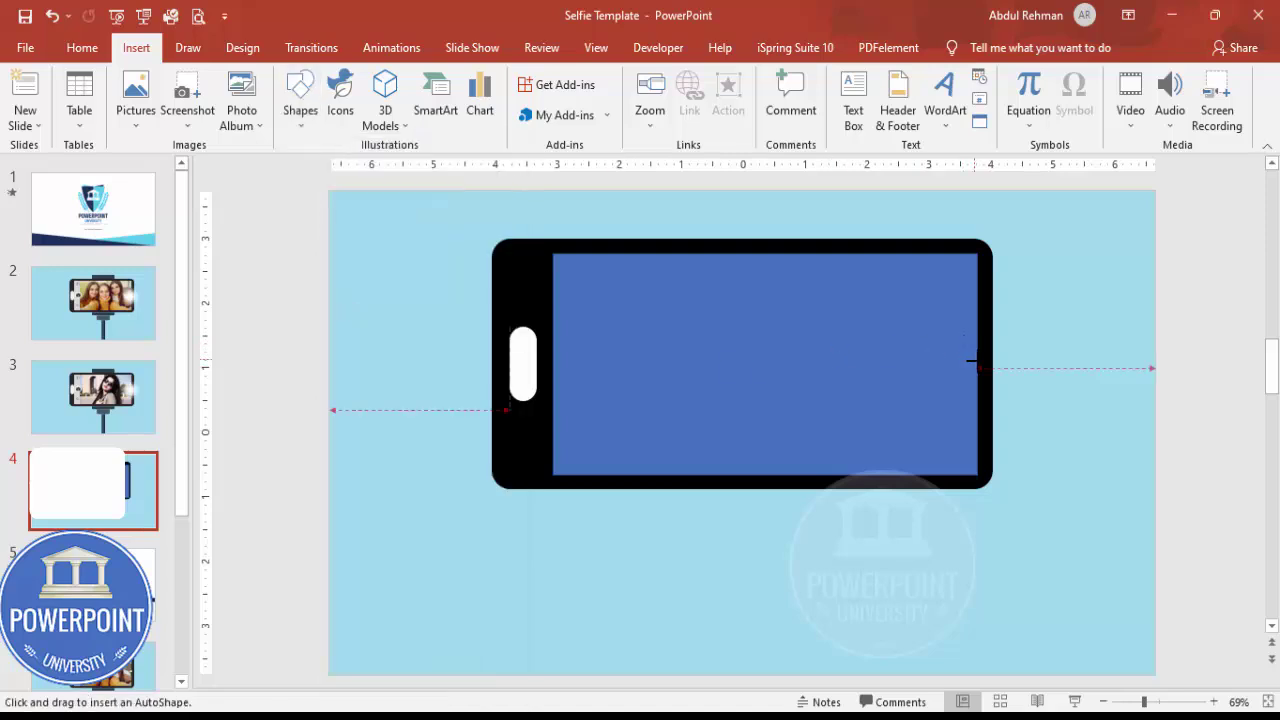
{"action": "left_click_drag", "start_coordinate": [961, 343], "coordinate": [977, 359]}
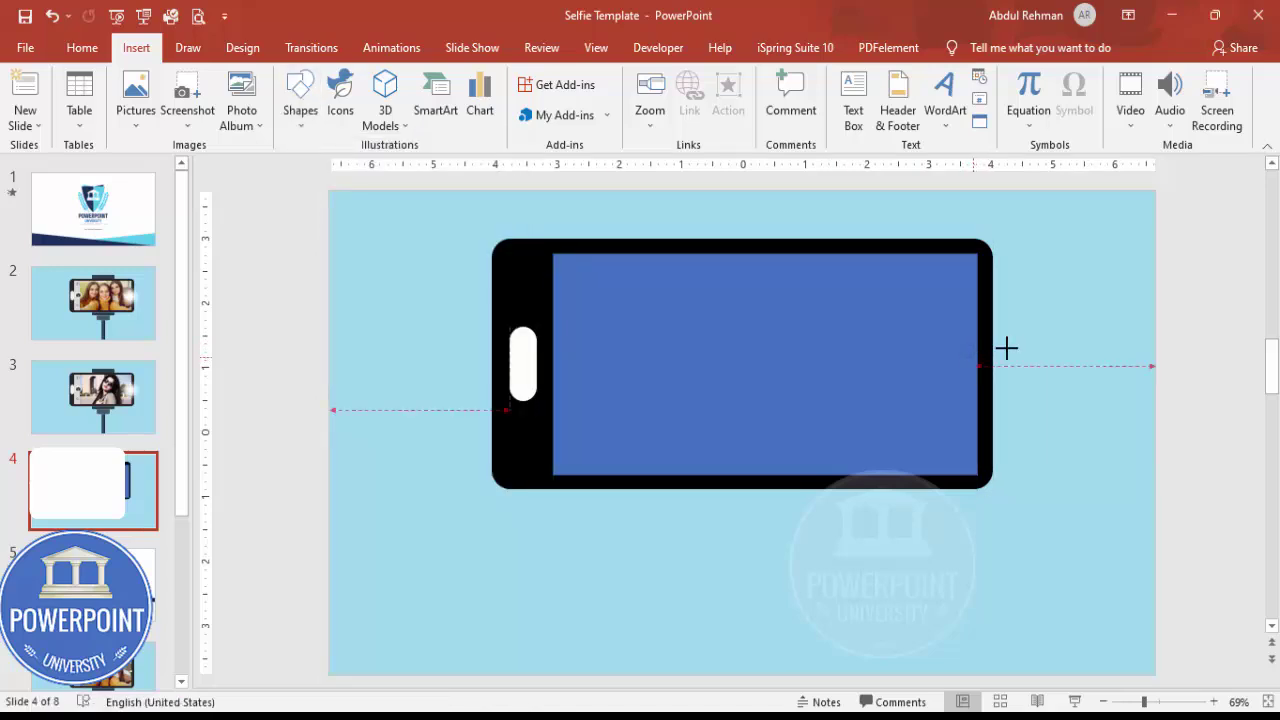
{"action": "left_click", "coordinate": [497, 99]}
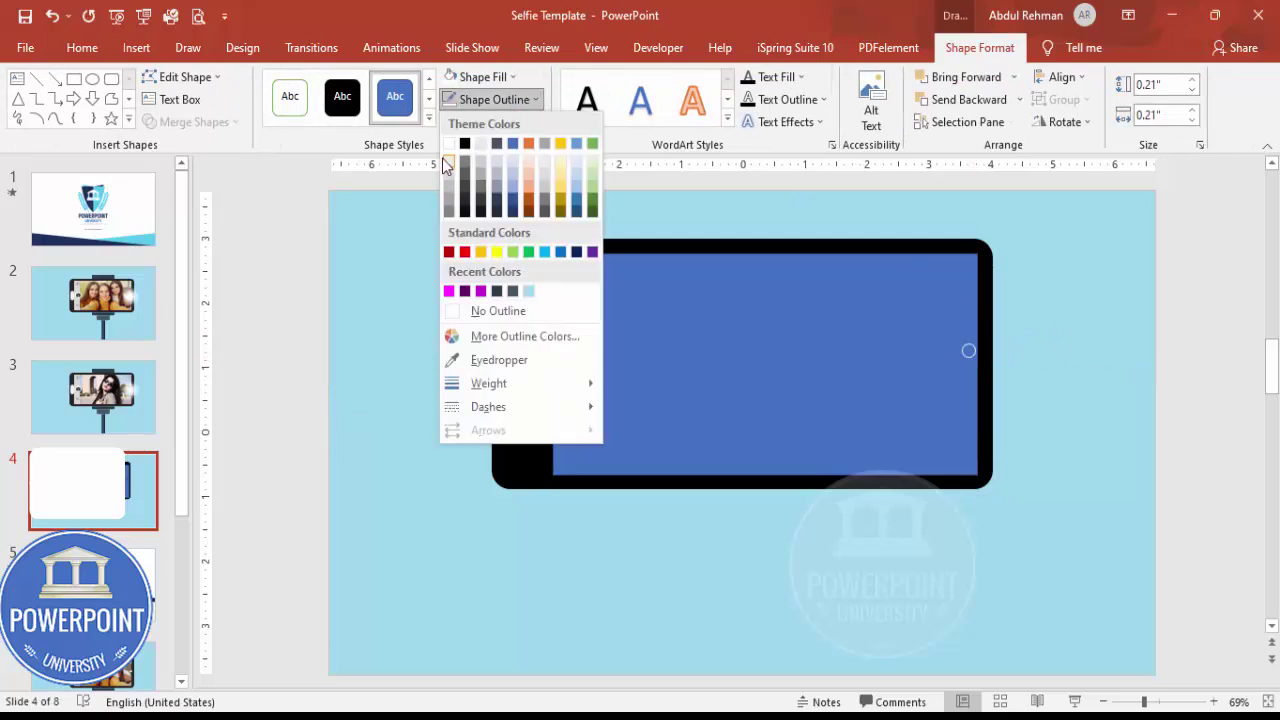
{"action": "left_click", "coordinate": [448, 143]}
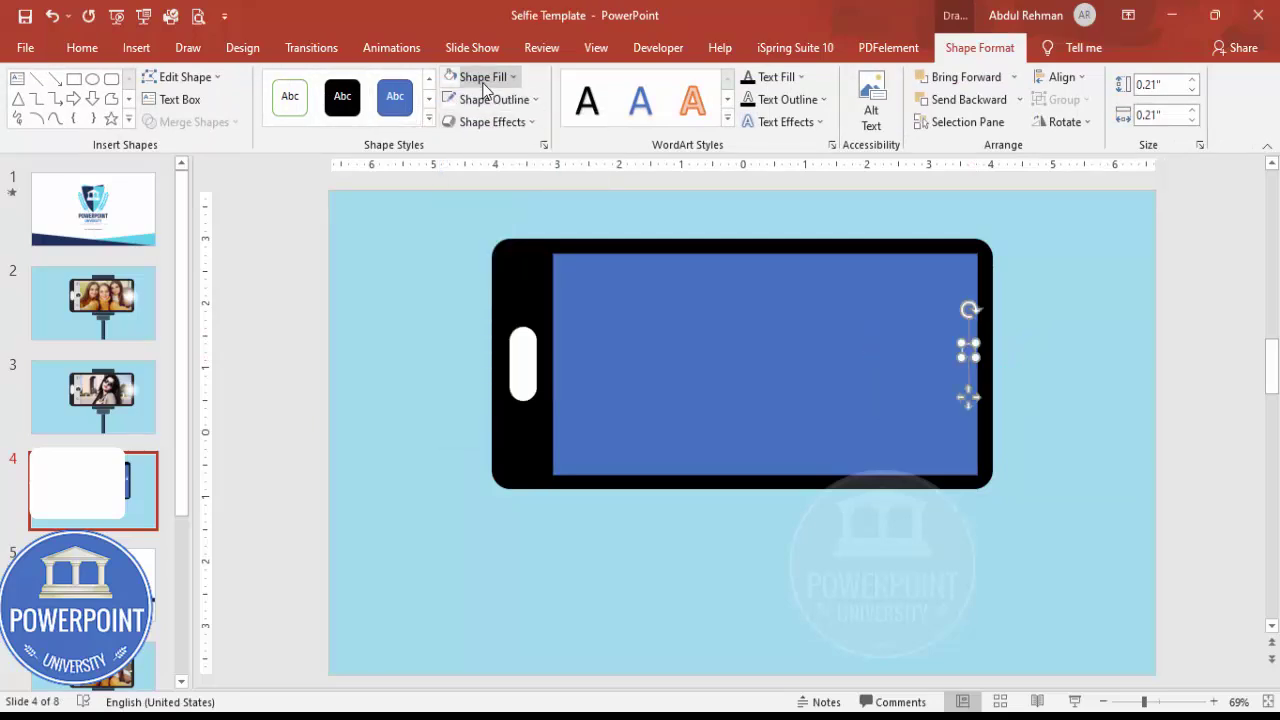
{"action": "left_click", "coordinate": [485, 77]}
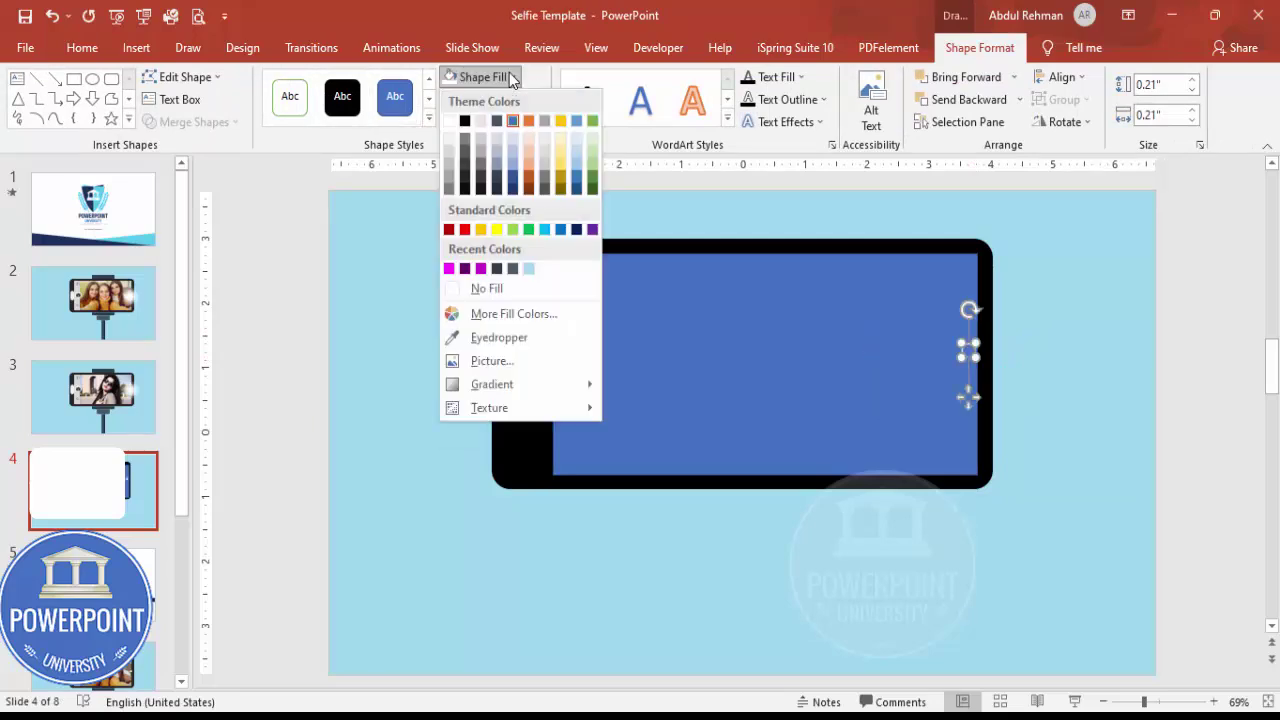
{"action": "left_click", "coordinate": [450, 150]}
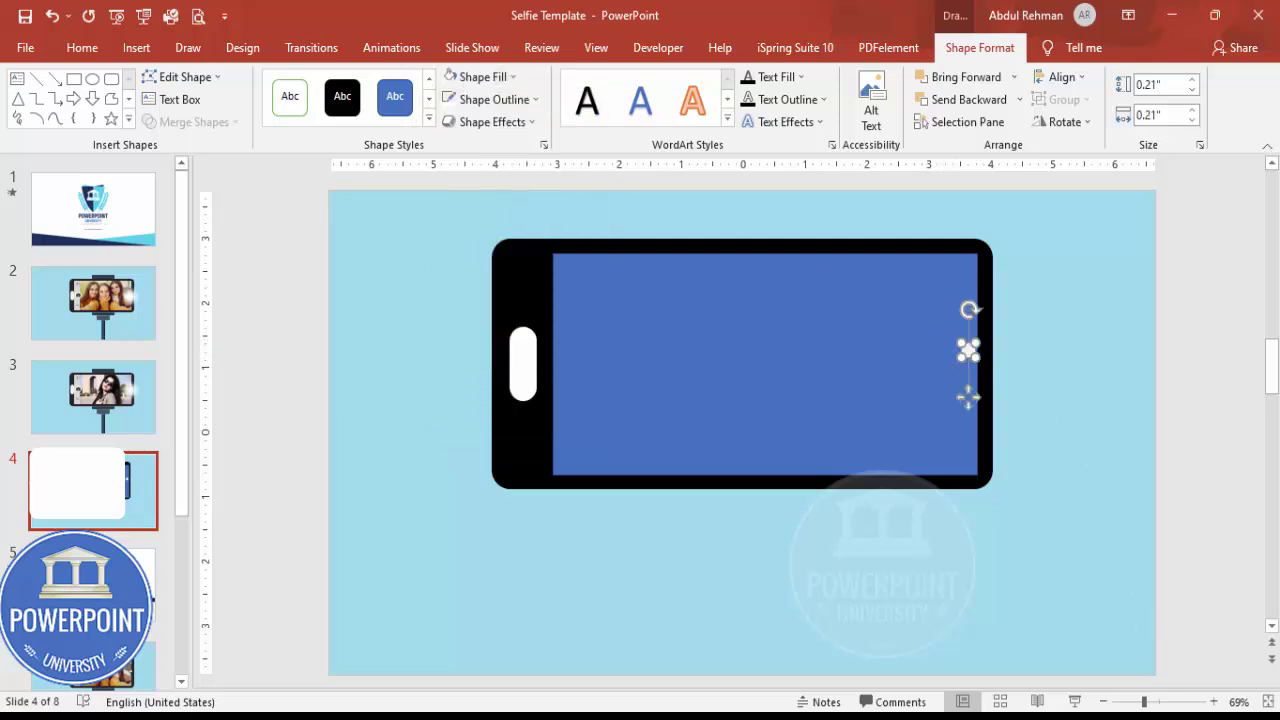
Move the white dot onto the screen's right side and align it to the screen's vertical middle
{"action": "scroll", "coordinate": [968, 397], "scroll_direction": "up", "scroll_amount": 5}
{"action": "left_click_drag", "start_coordinate": [910, 428], "coordinate": [906, 448]}
{"action": "scroll", "coordinate": [1034, 413], "scroll_direction": "down", "scroll_amount": 5}
{"action": "left_click", "coordinate": [1045, 391]}
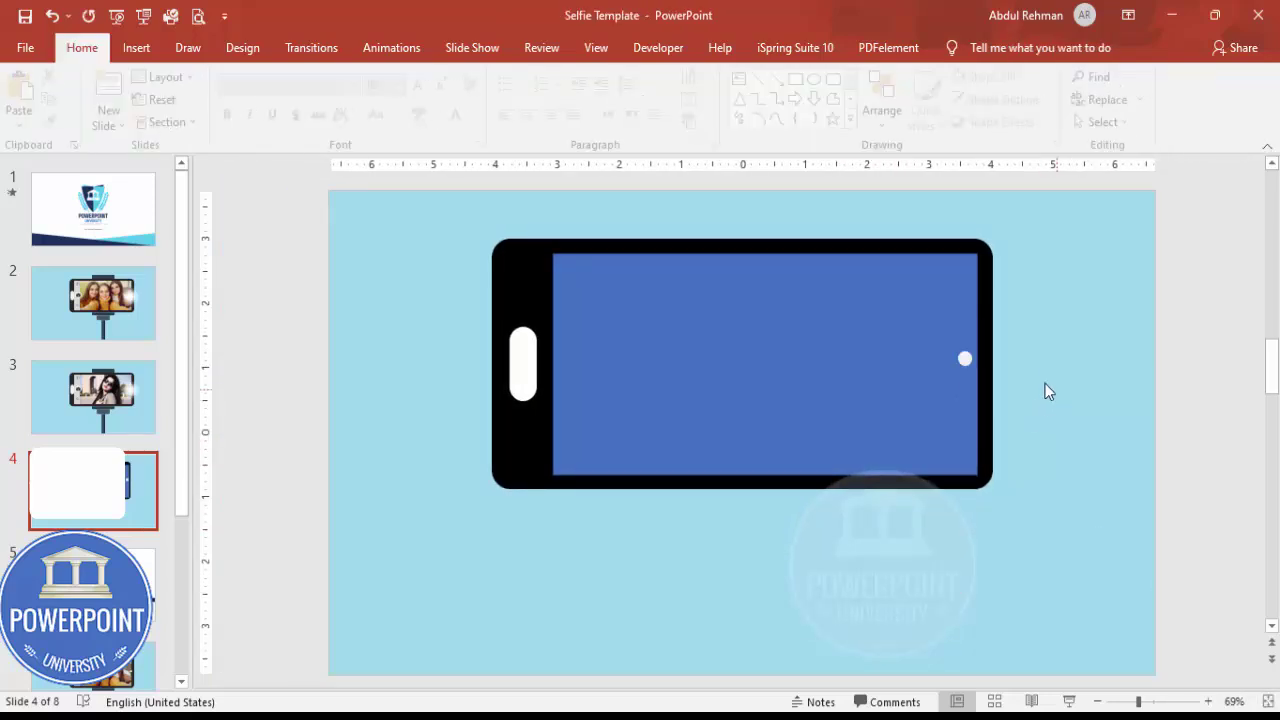
{"action": "left_click", "coordinate": [943, 267]}
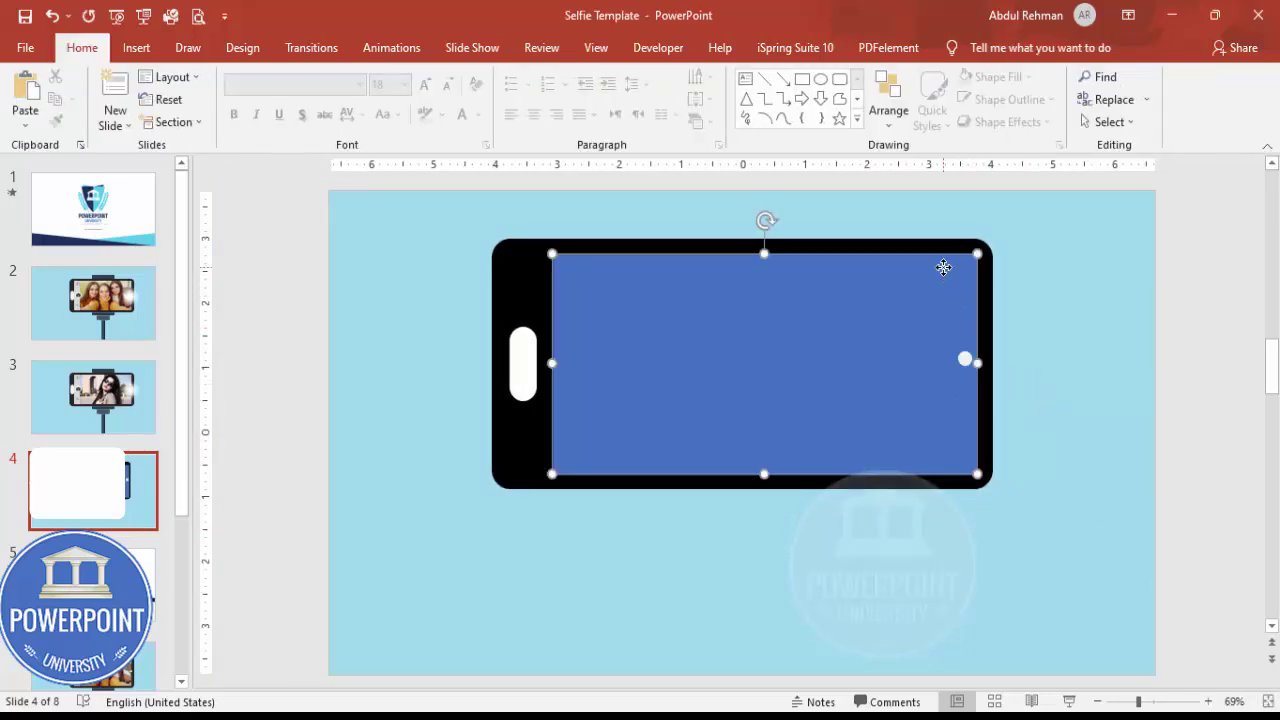
{"action": "left_click", "coordinate": [965, 359], "text": "shift"}
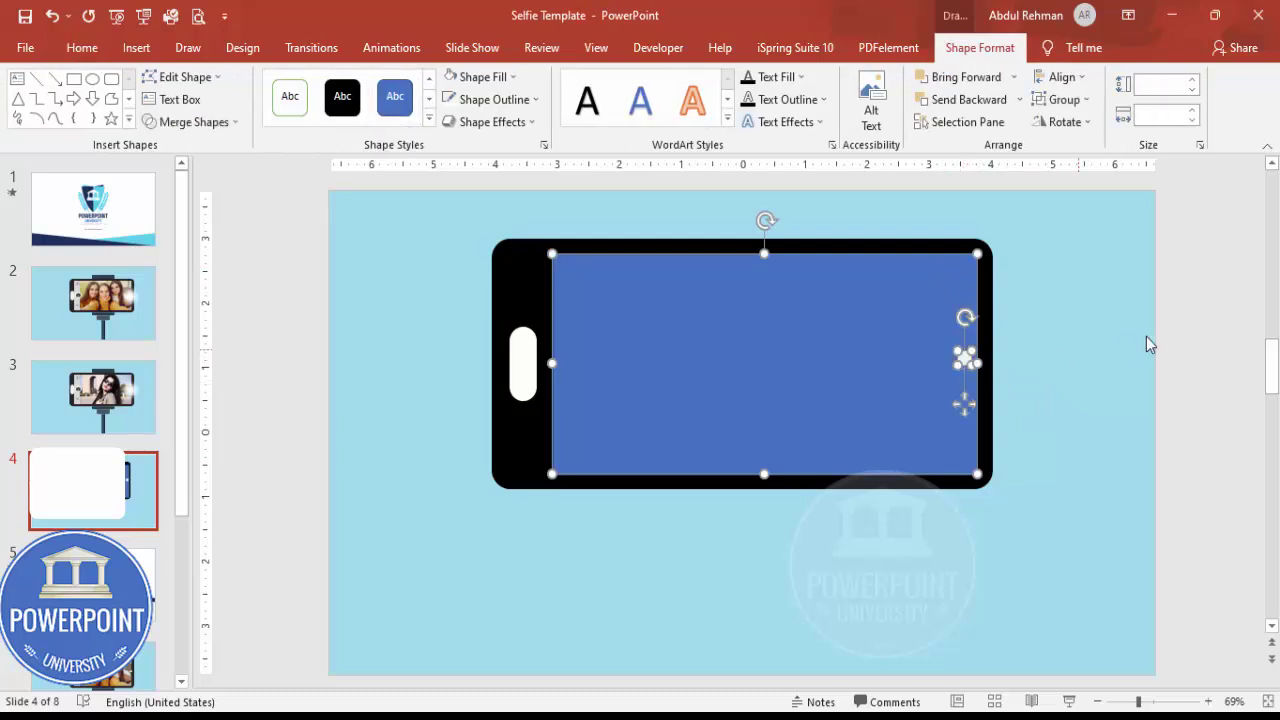
{"action": "left_click", "coordinate": [1062, 80]}
{"action": "left_click", "coordinate": [1100, 200]}
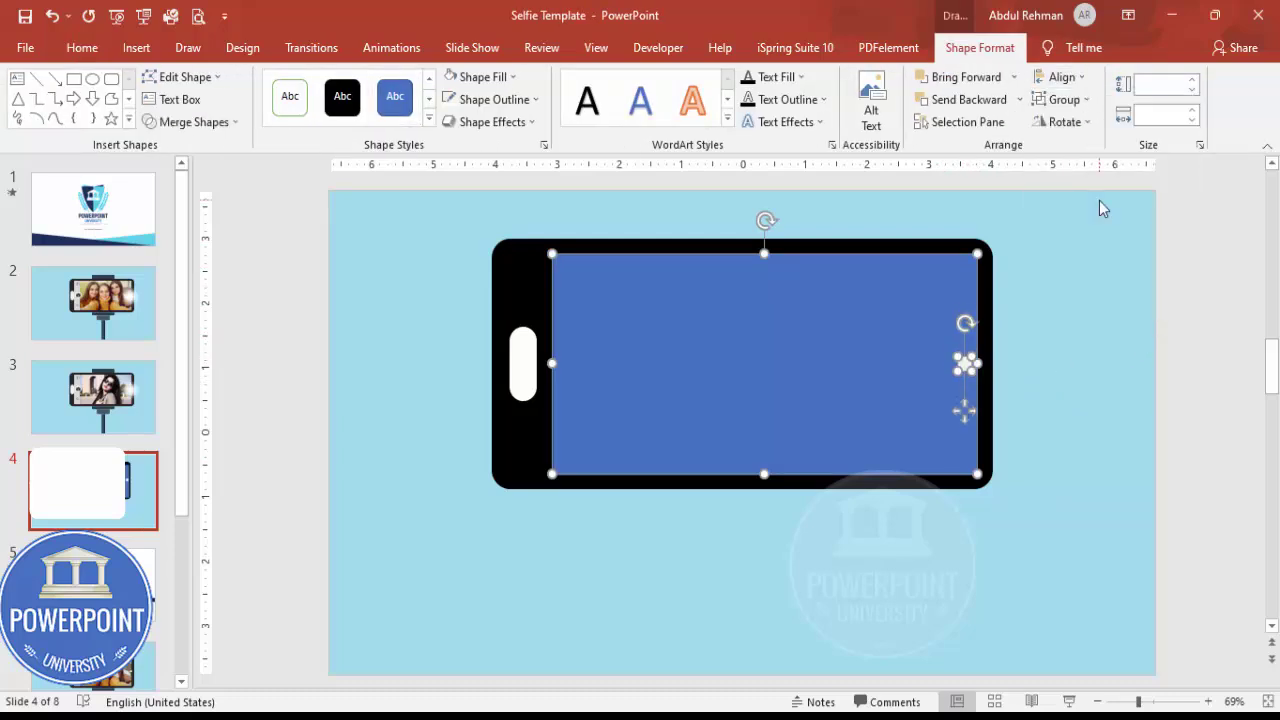
{"action": "left_click", "coordinate": [1066, 364]}
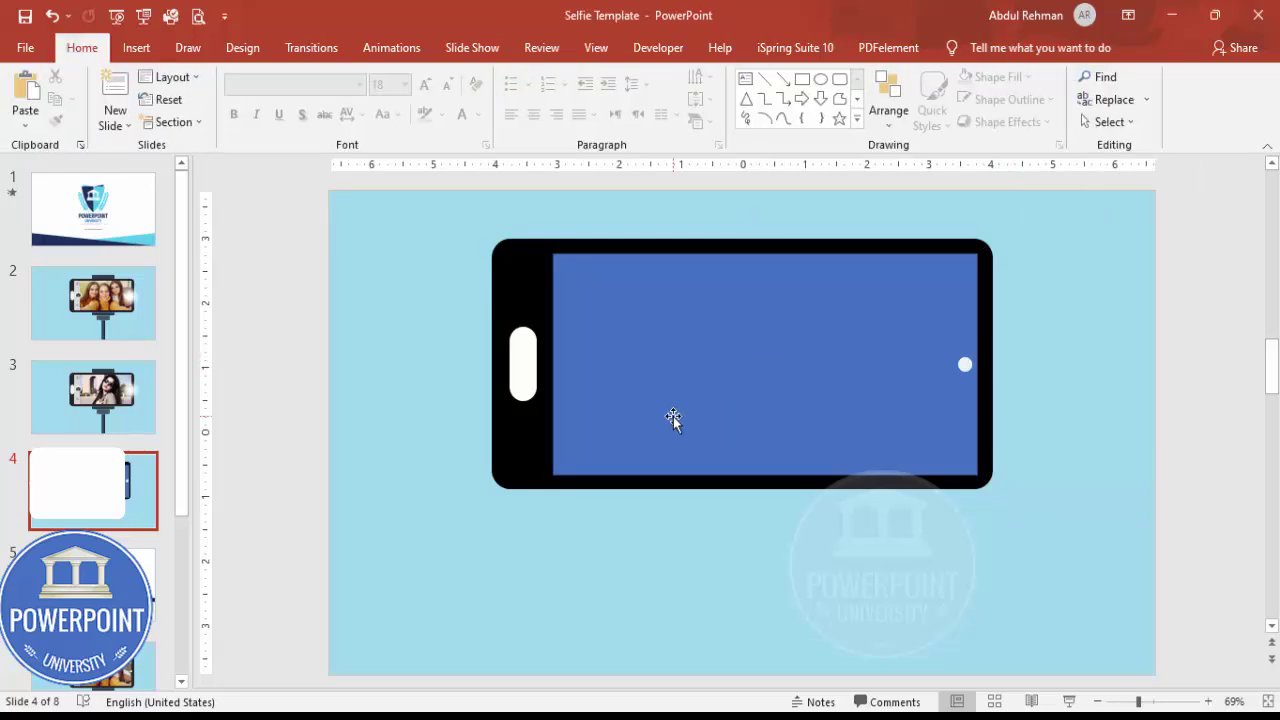
{"action": "left_click", "coordinate": [140, 52]}
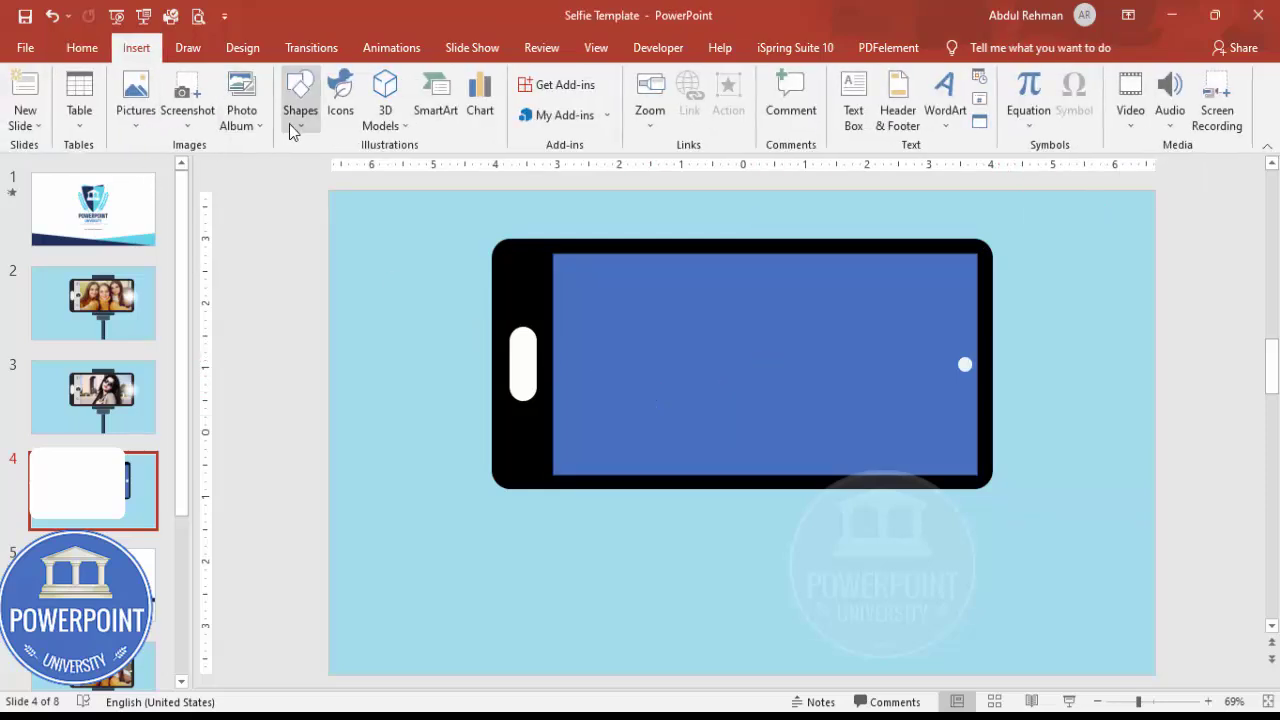
Draw a thin rectangle strip along the screen's left edge, with no outline and light grey fill
{"action": "left_click", "coordinate": [295, 110]}
{"action": "left_click", "coordinate": [292, 268]}
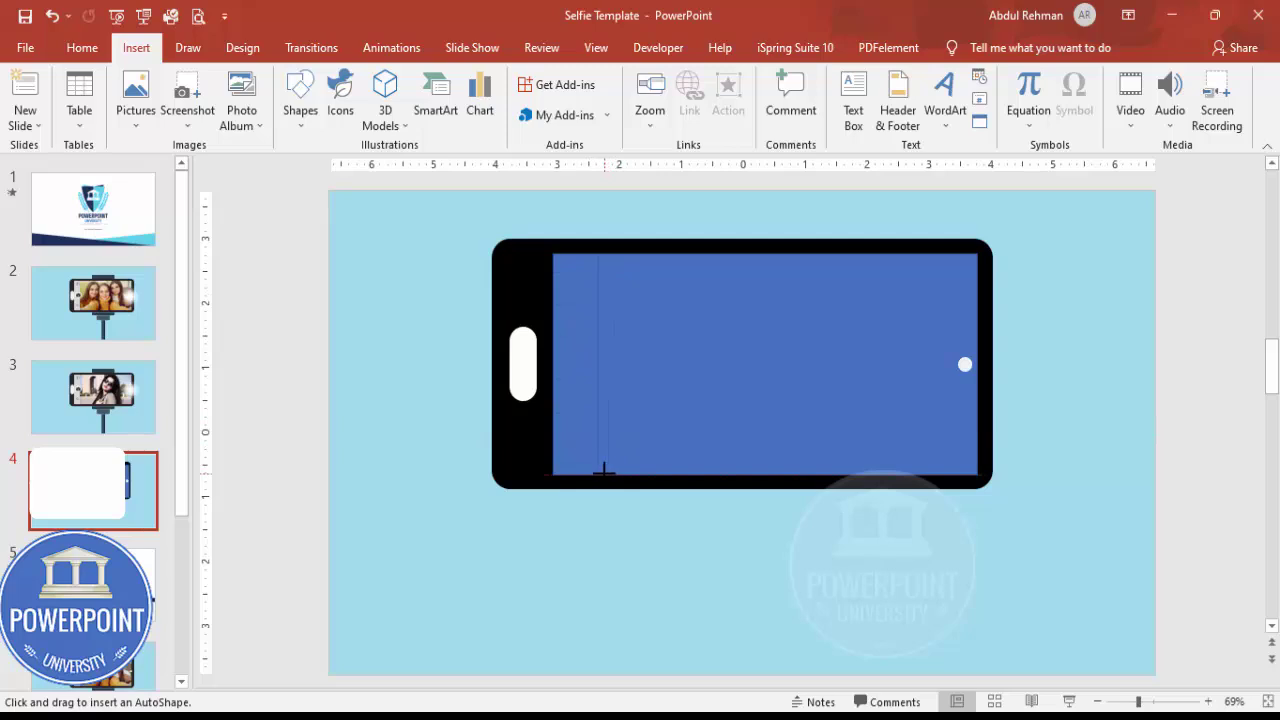
{"action": "left_click_drag", "start_coordinate": [604, 470], "coordinate": [600, 473]}
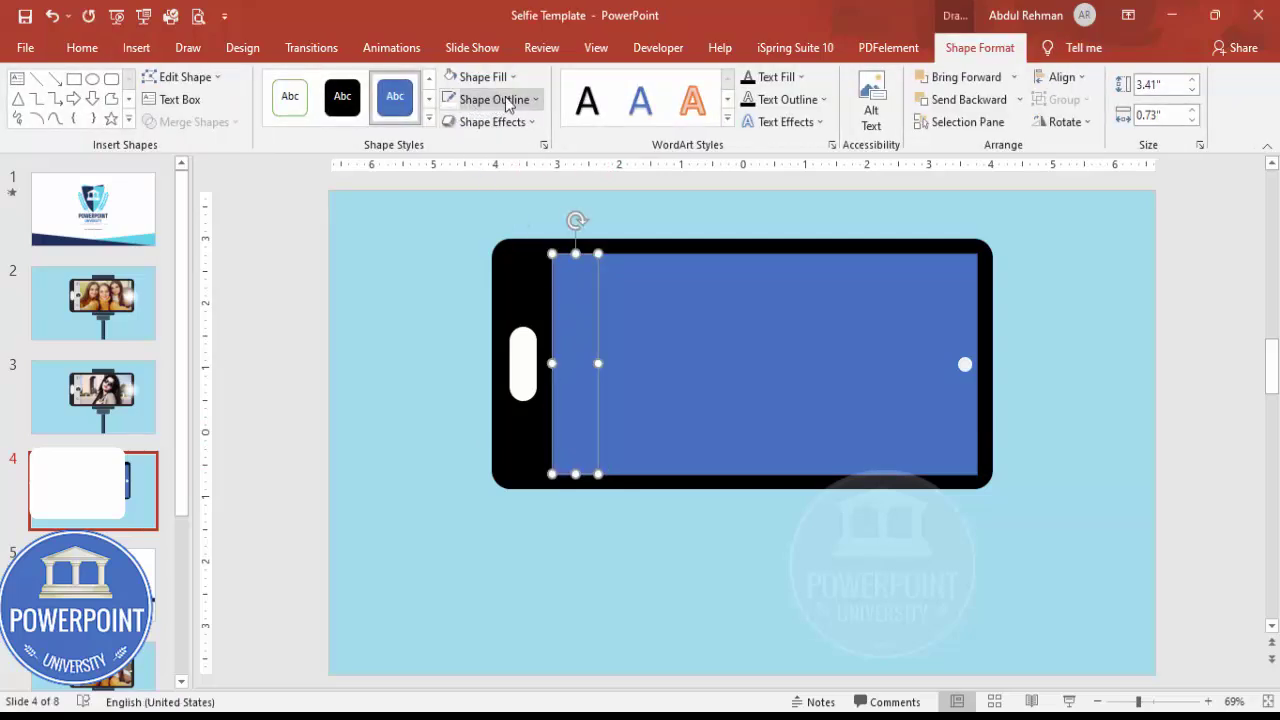
{"action": "left_click", "coordinate": [508, 104]}
{"action": "left_click", "coordinate": [478, 306]}
{"action": "left_click", "coordinate": [470, 78]}
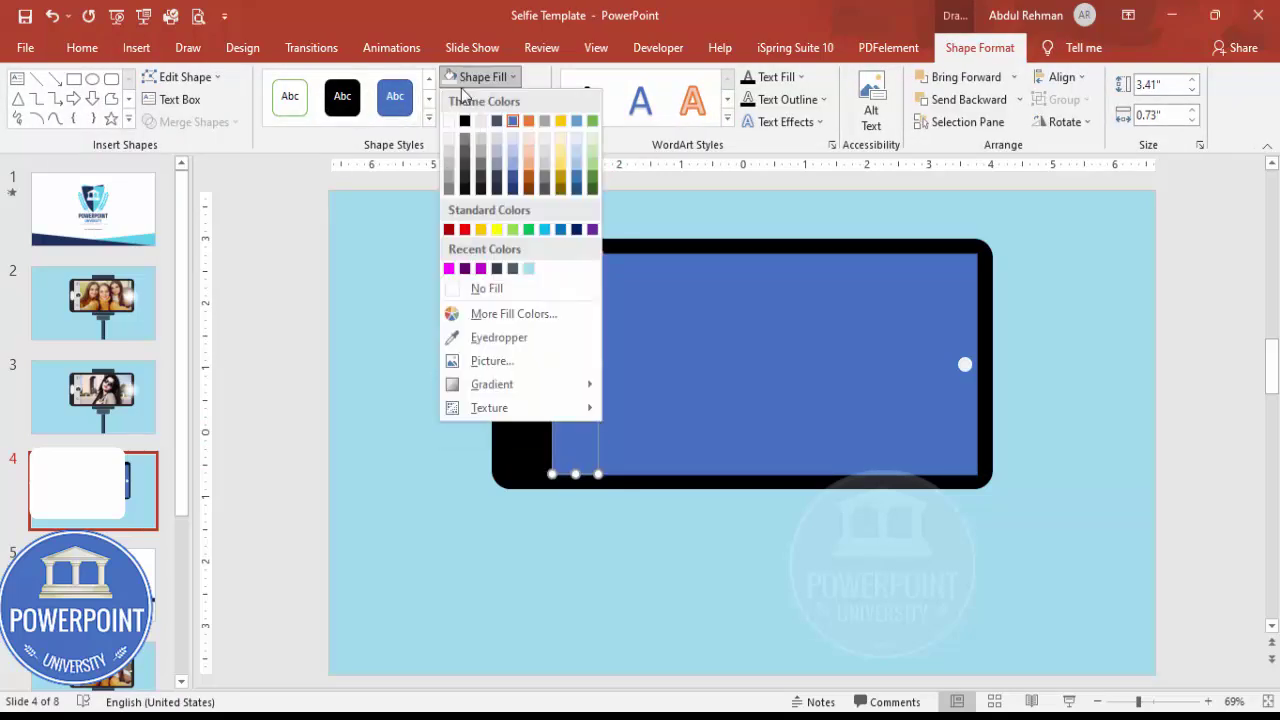
{"action": "left_click", "coordinate": [451, 163]}
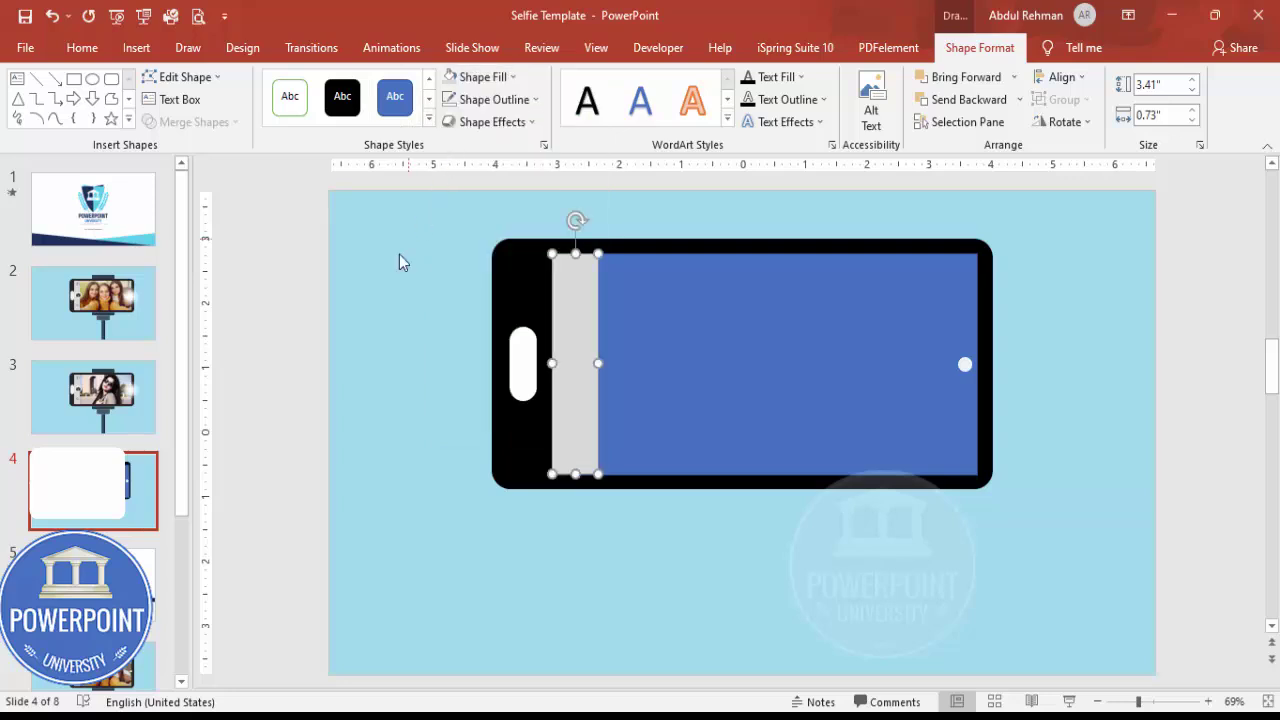
{"action": "left_click", "coordinate": [399, 254]}
{"action": "left_click", "coordinate": [150, 52]}
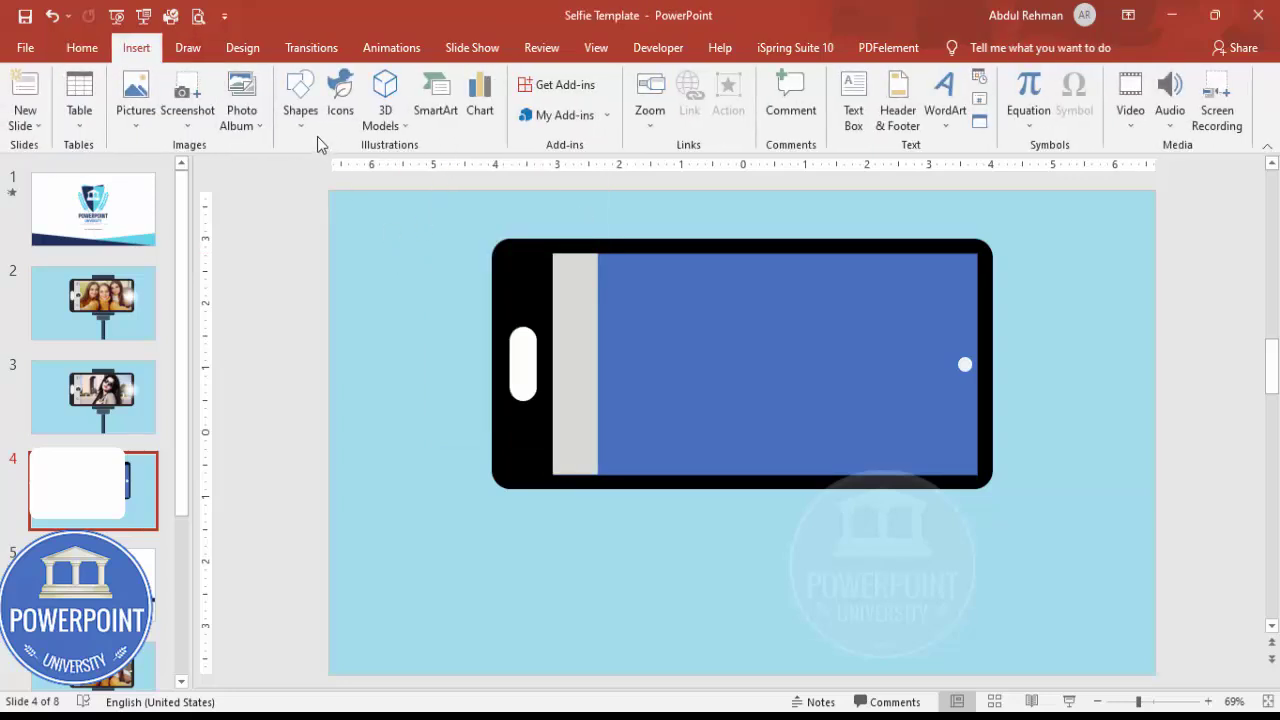
{"action": "left_click", "coordinate": [300, 105]}
Draw a small circle on the grey strip with no outline and a light grey fill
{"action": "left_click", "coordinate": [311, 309]}
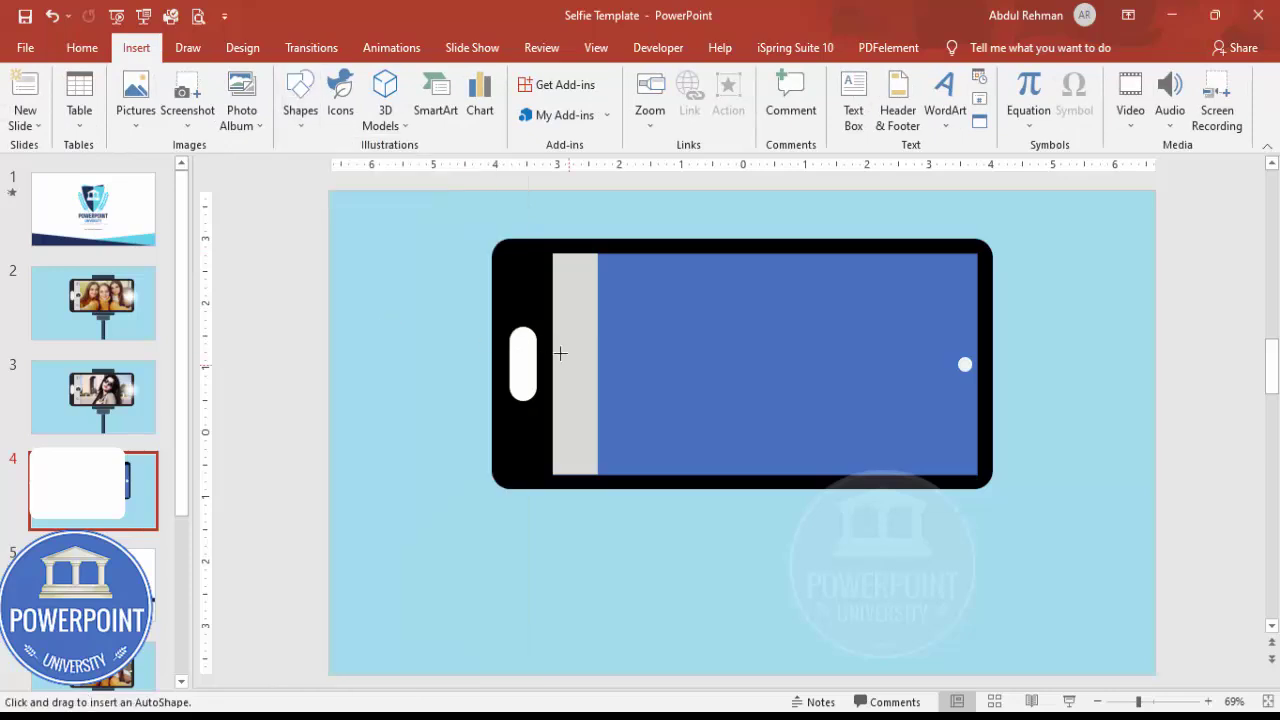
{"action": "mouse_move", "coordinate": [585, 371]}
{"action": "left_mouse_down"}
{"action": "mouse_move", "coordinate": [603, 388]}
{"action": "mouse_move", "coordinate": [581, 365]}
{"action": "left_mouse_up"}
{"action": "left_click", "coordinate": [512, 77]}
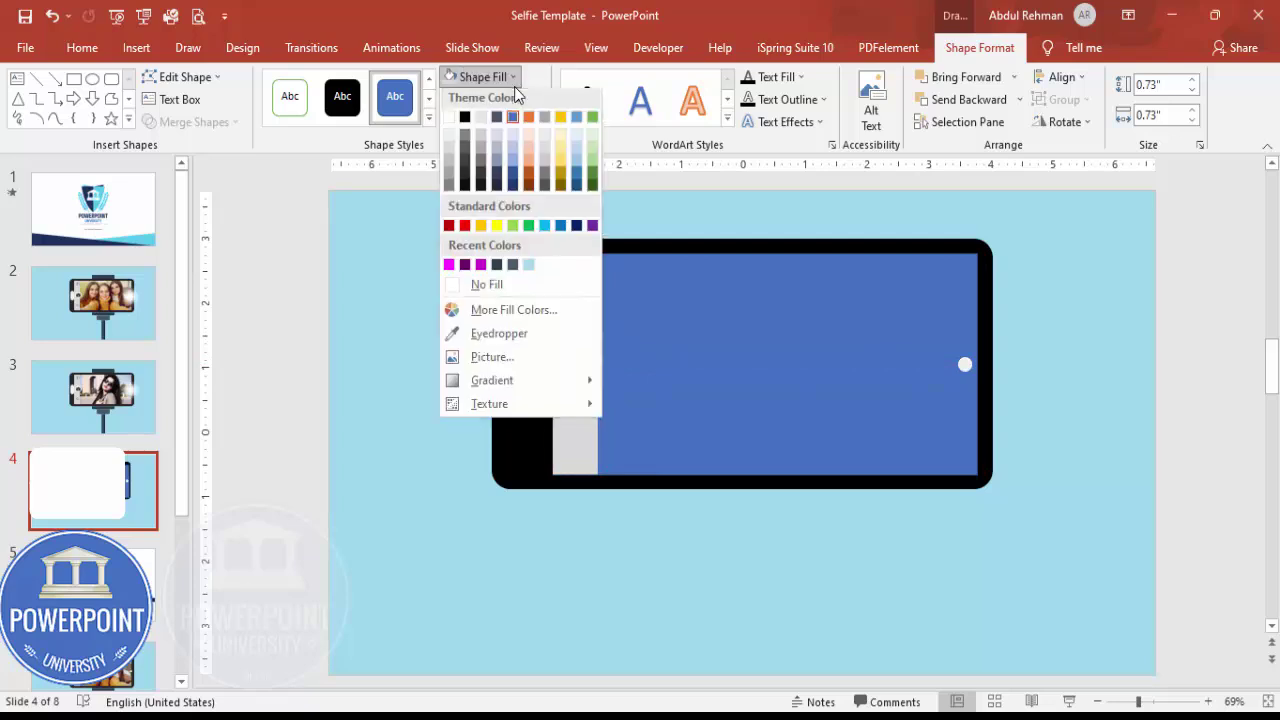
{"action": "left_click", "coordinate": [505, 78]}
{"action": "left_click", "coordinate": [495, 99]}
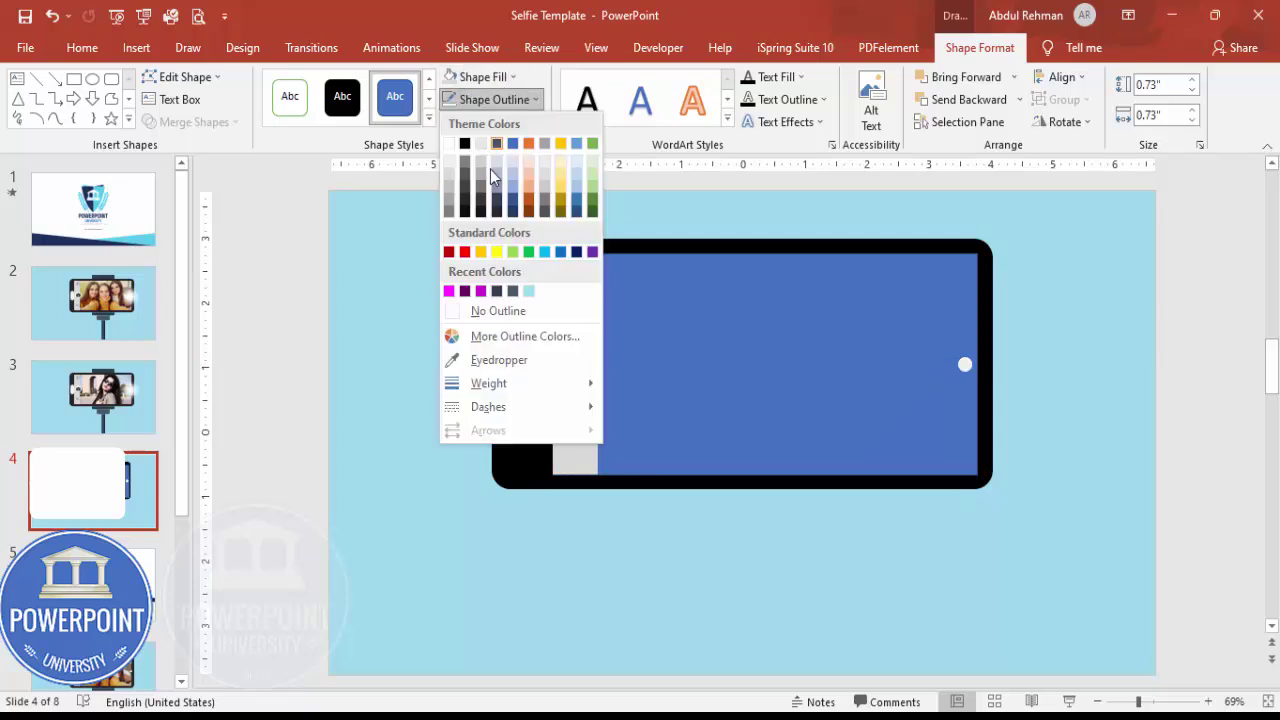
{"action": "left_click", "coordinate": [505, 310]}
{"action": "left_click", "coordinate": [475, 78]}
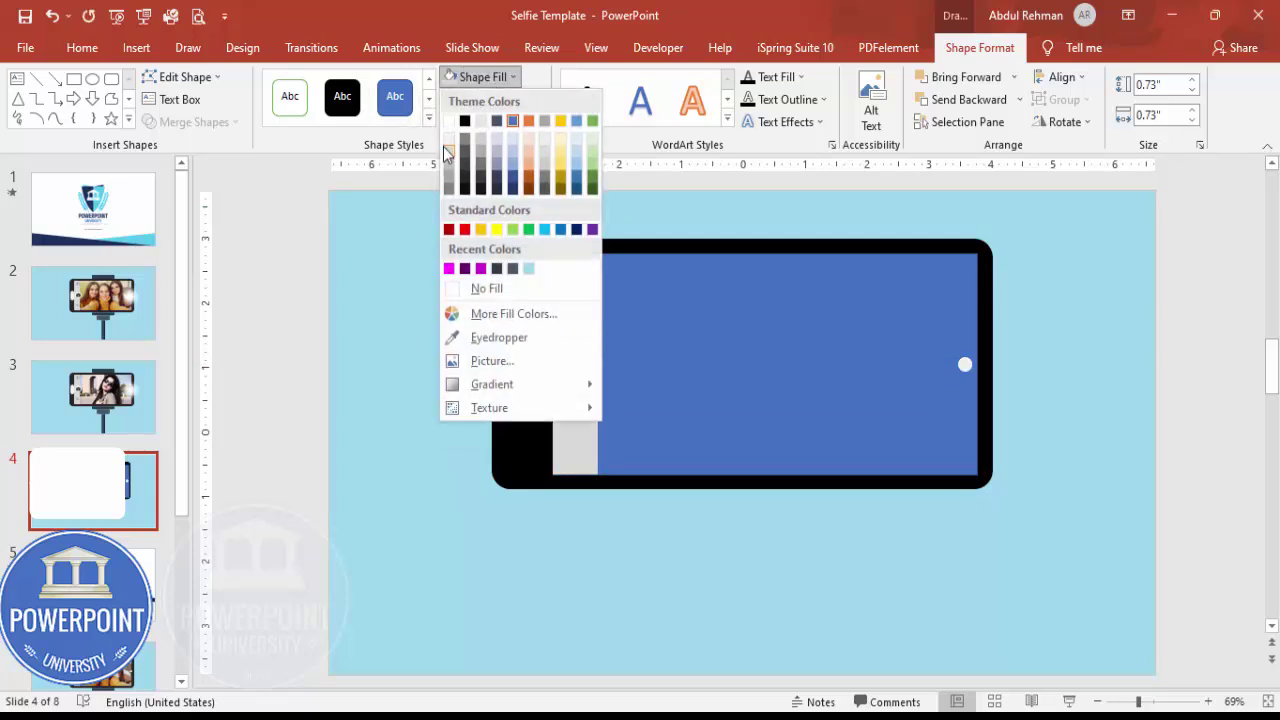
{"action": "left_click", "coordinate": [447, 165]}
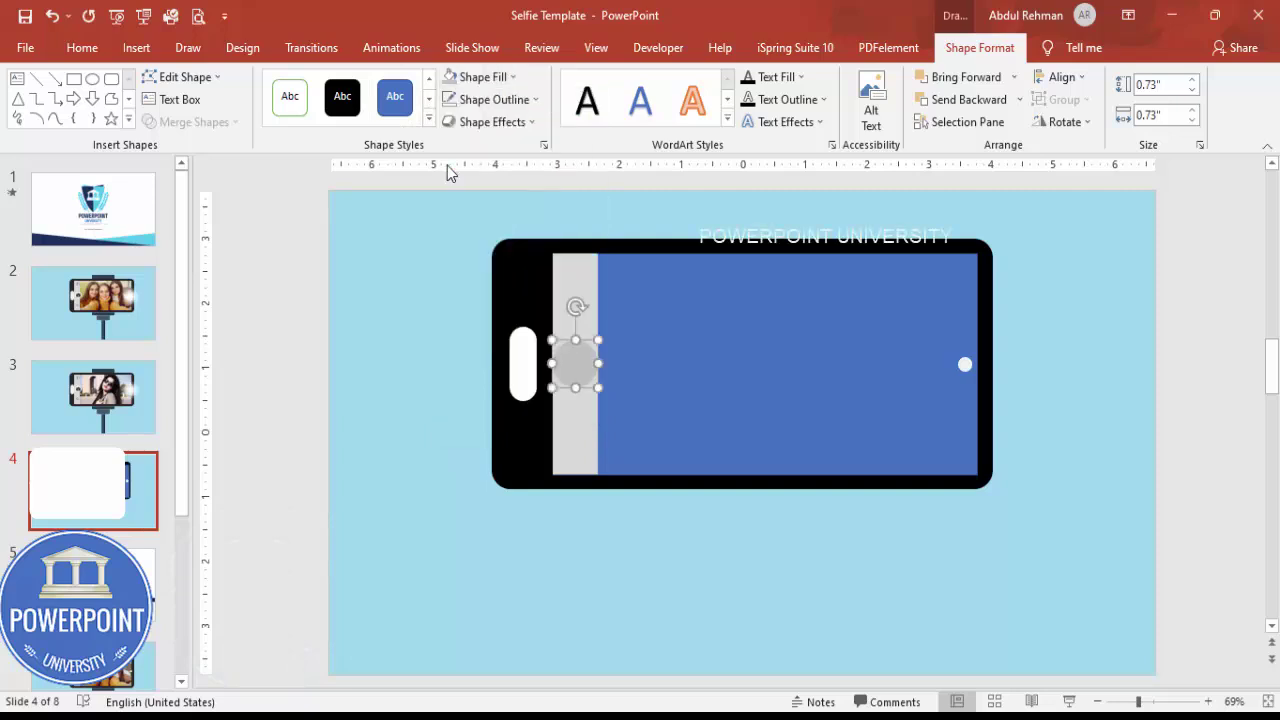
{"action": "left_click", "coordinate": [409, 298]}
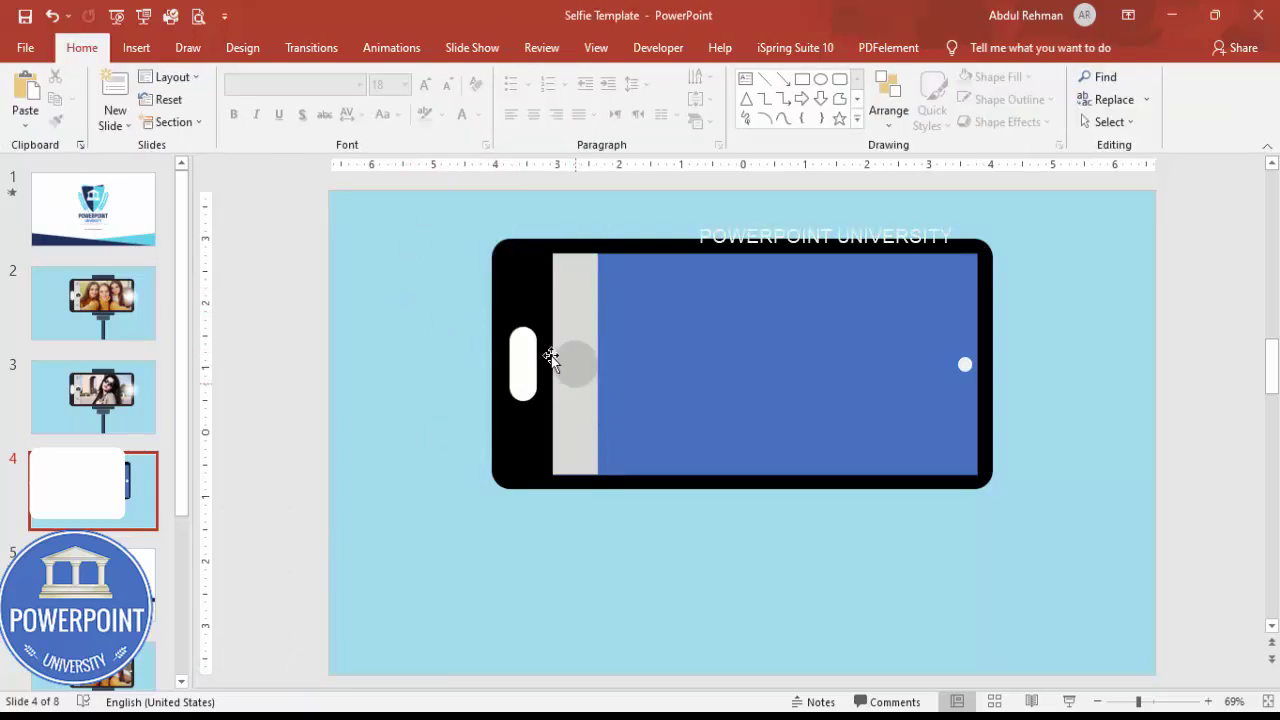
{"action": "left_click", "coordinate": [139, 52]}
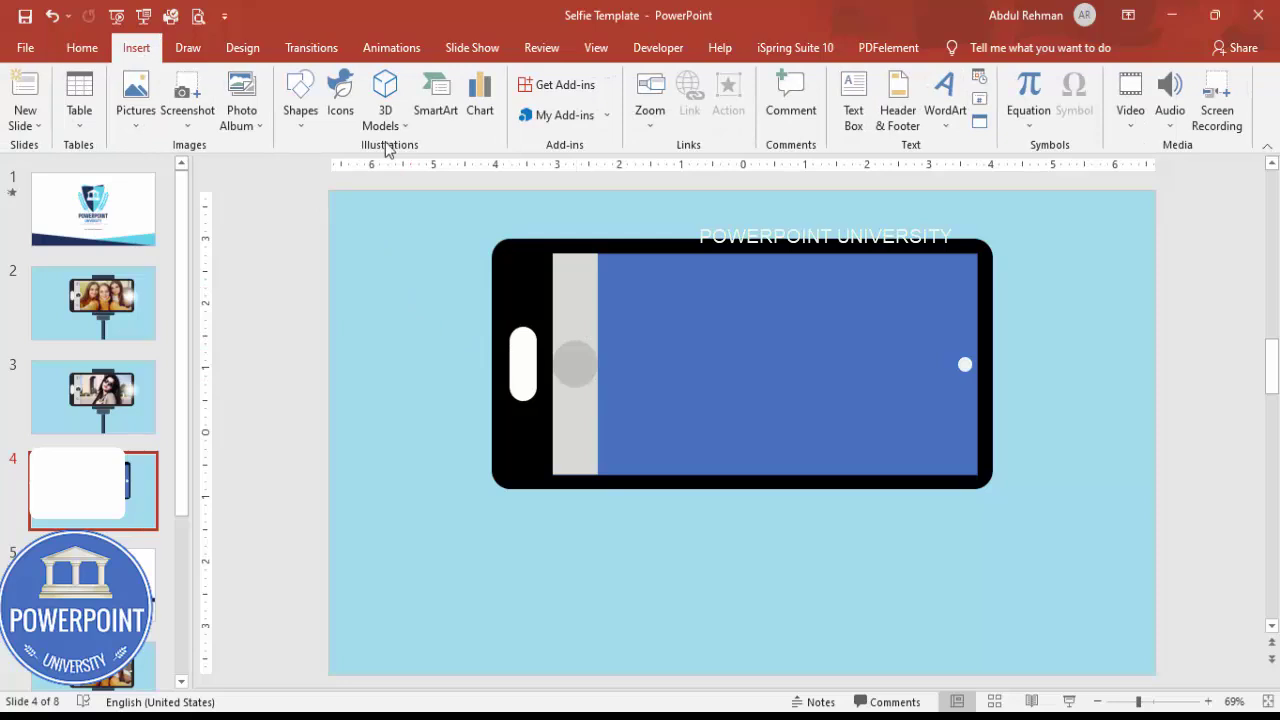
Open the Icons library and pick the camera icon
{"action": "left_click", "coordinate": [341, 100]}
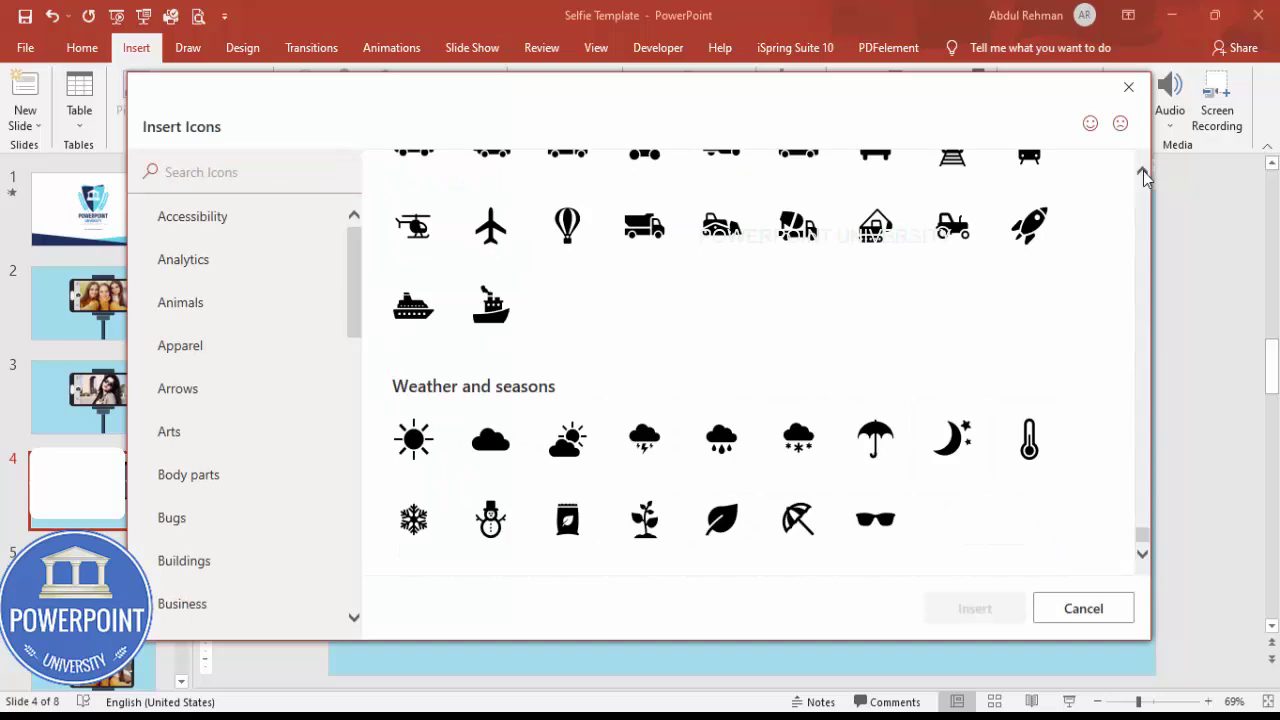
{"action": "left_click_drag", "start_coordinate": [1143, 175], "coordinate": [1143, 175]}
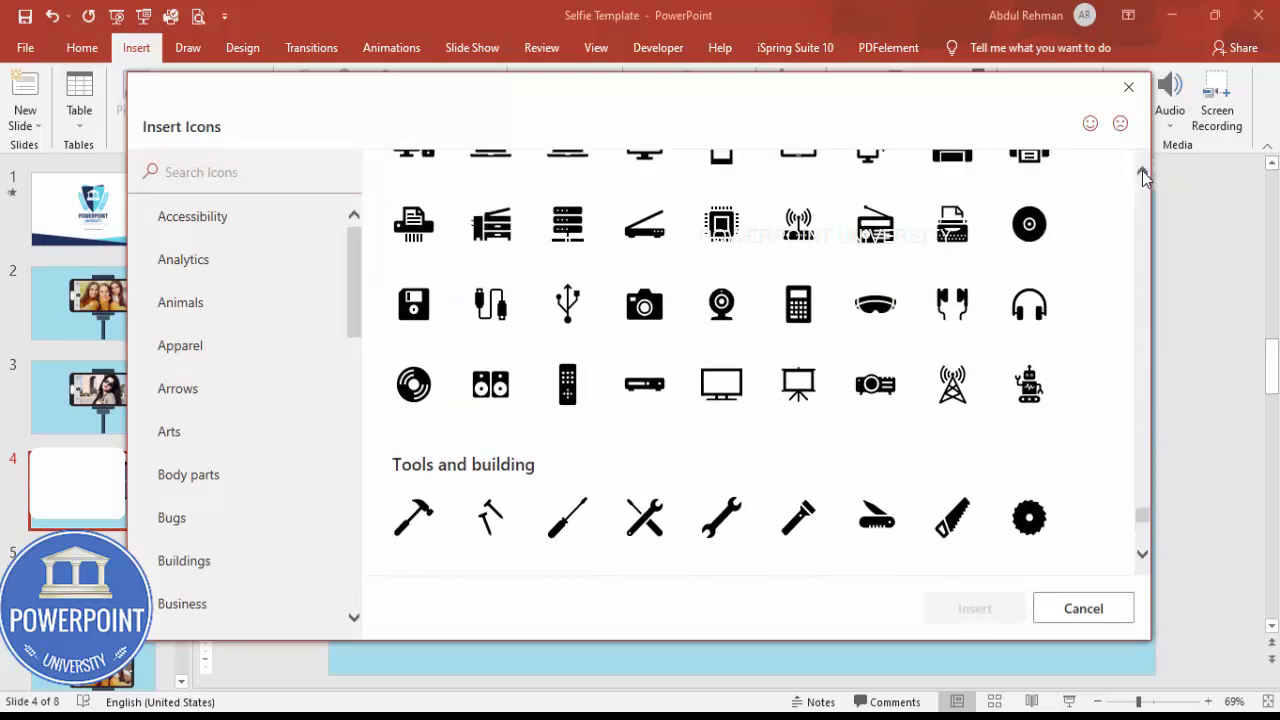
{"action": "left_click", "coordinate": [648, 312]}
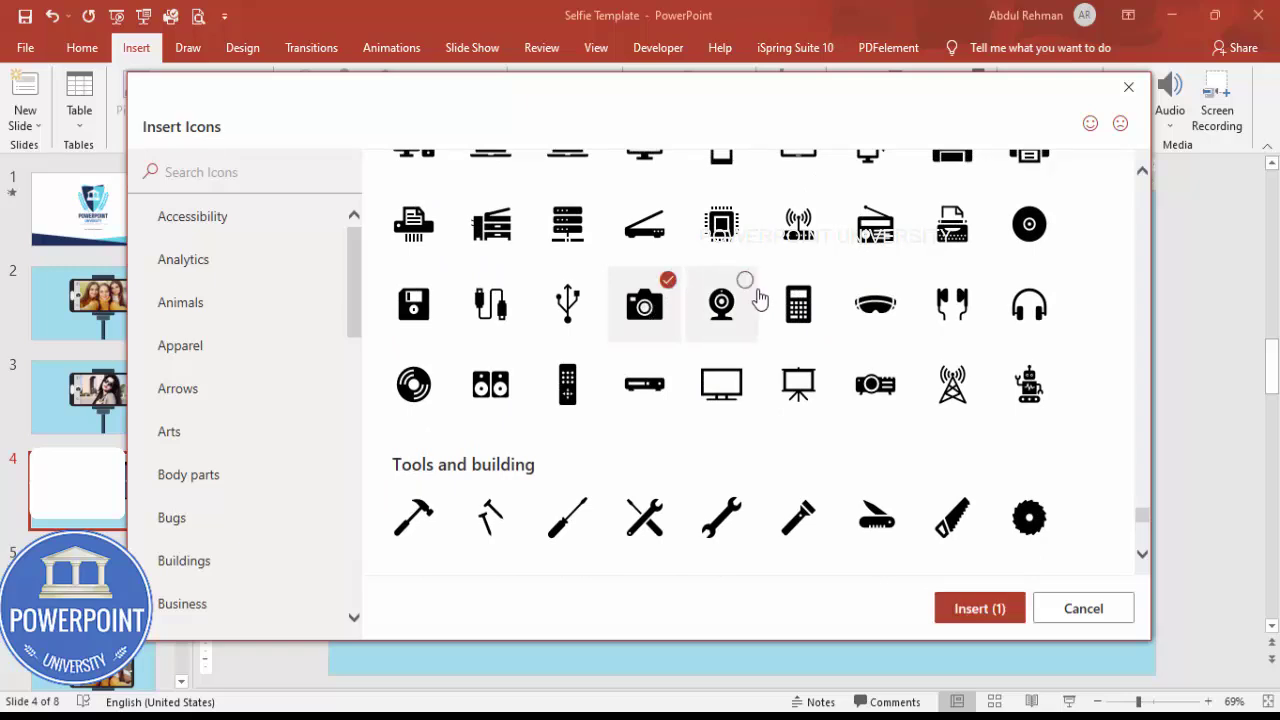
Scroll the Technology and electronics icons to add refresh and picture, then insert all three
{"action": "left_click", "coordinate": [1143, 175]}
{"action": "left_click", "coordinate": [1143, 175]}
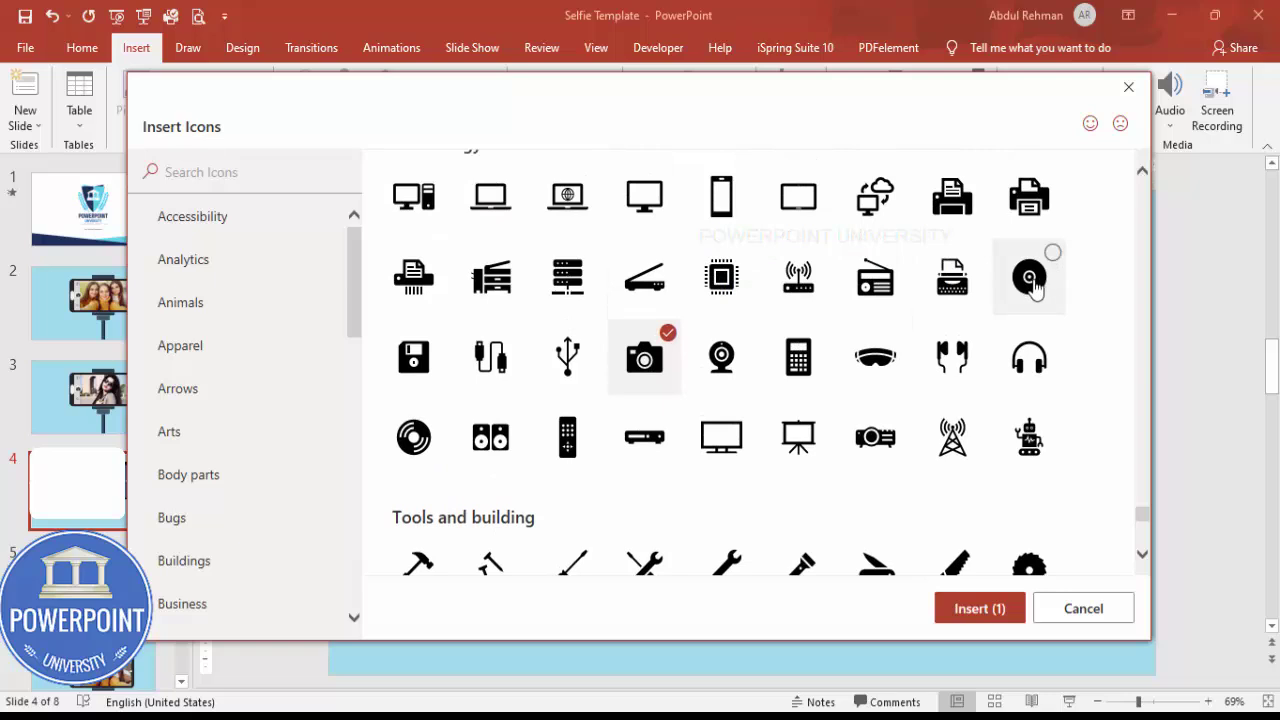
{"action": "left_click", "coordinate": [1143, 175]}
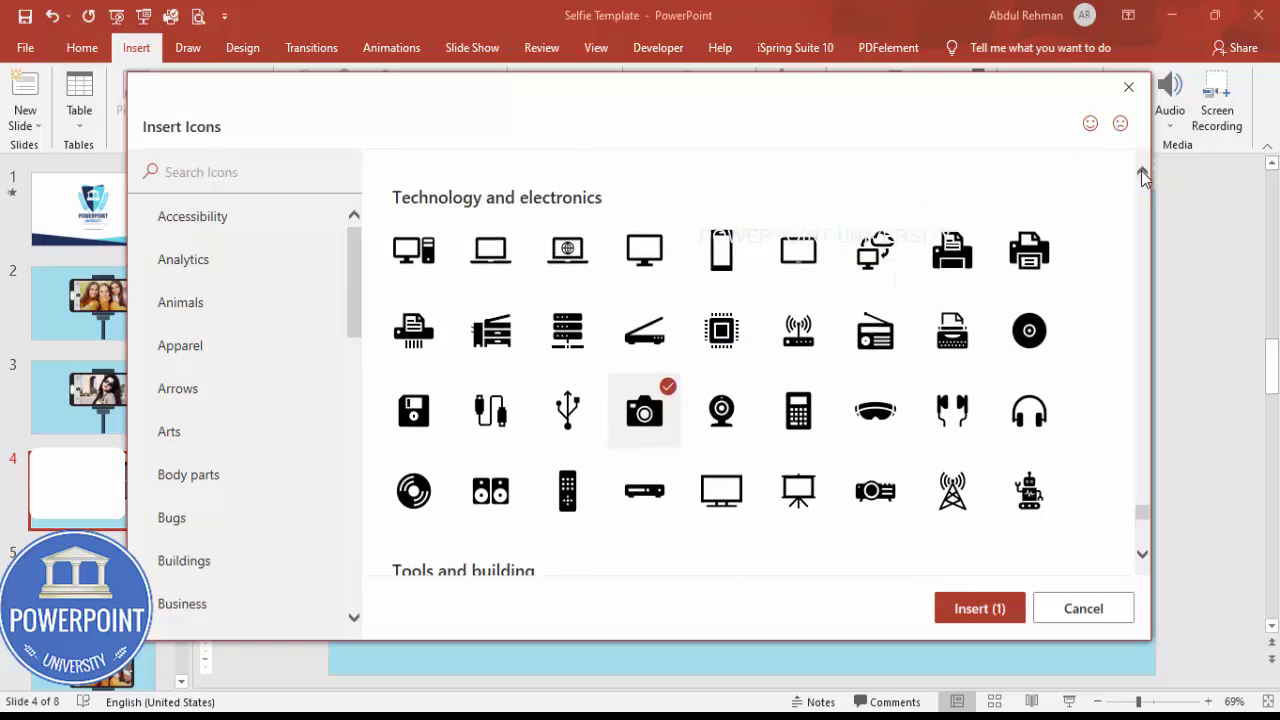
{"action": "left_click", "coordinate": [1143, 175]}
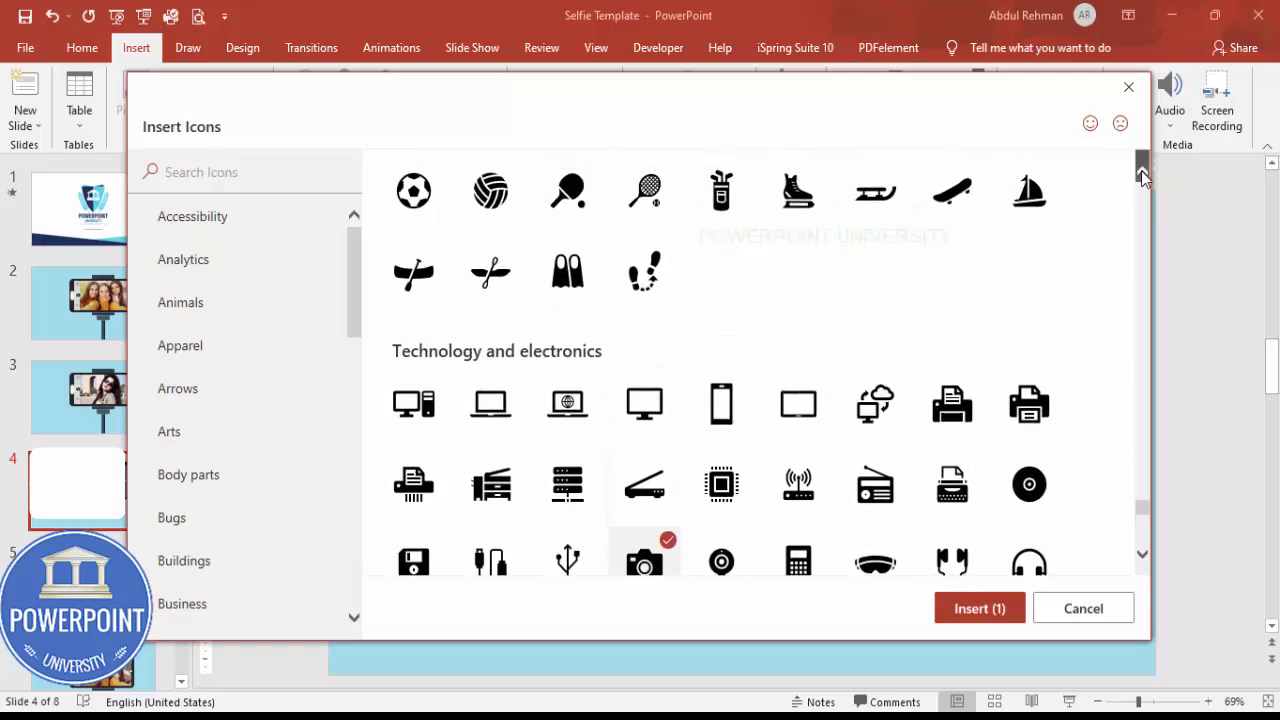
{"action": "left_click", "coordinate": [1143, 175]}
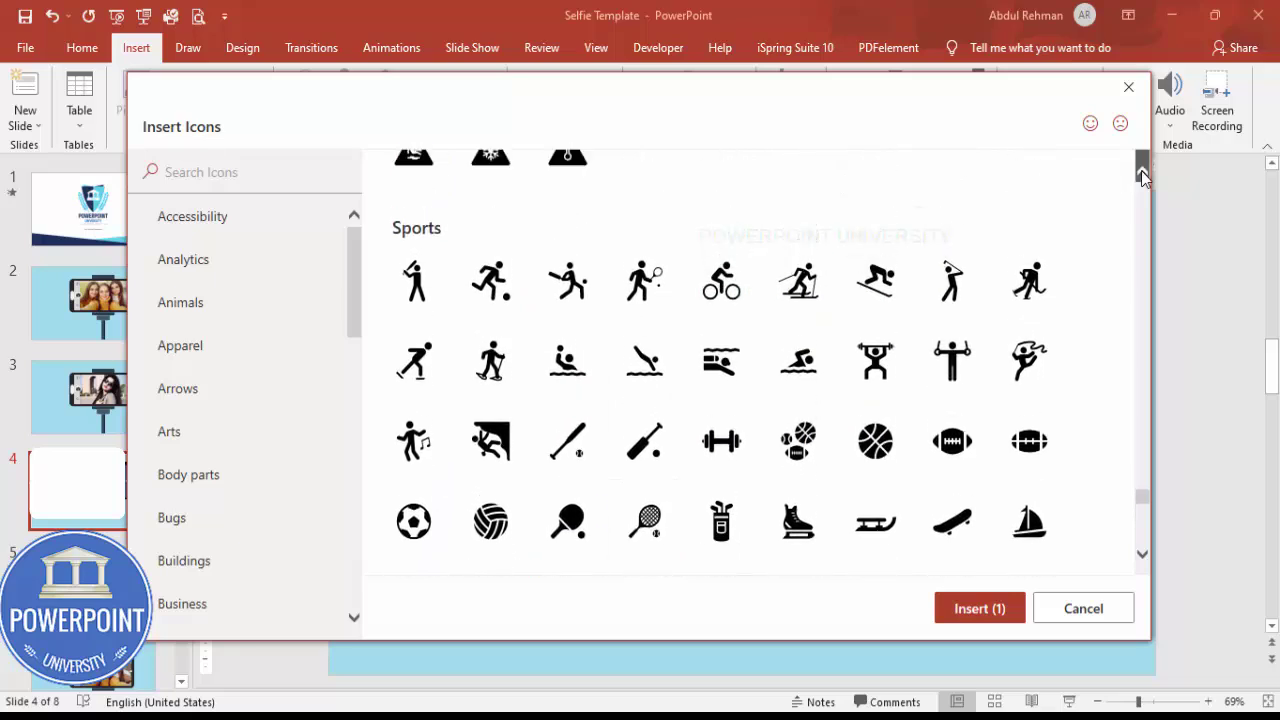
{"action": "left_click", "coordinate": [1143, 175]}
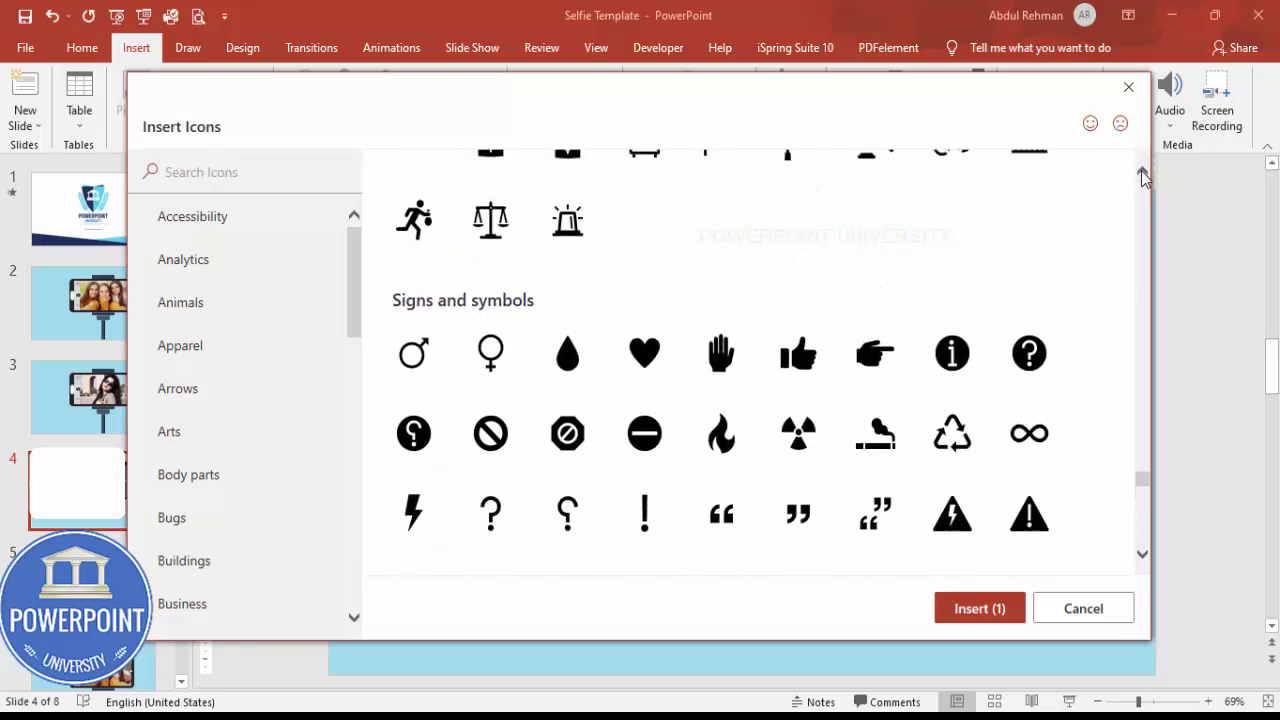
{"action": "left_click", "coordinate": [1143, 175]}
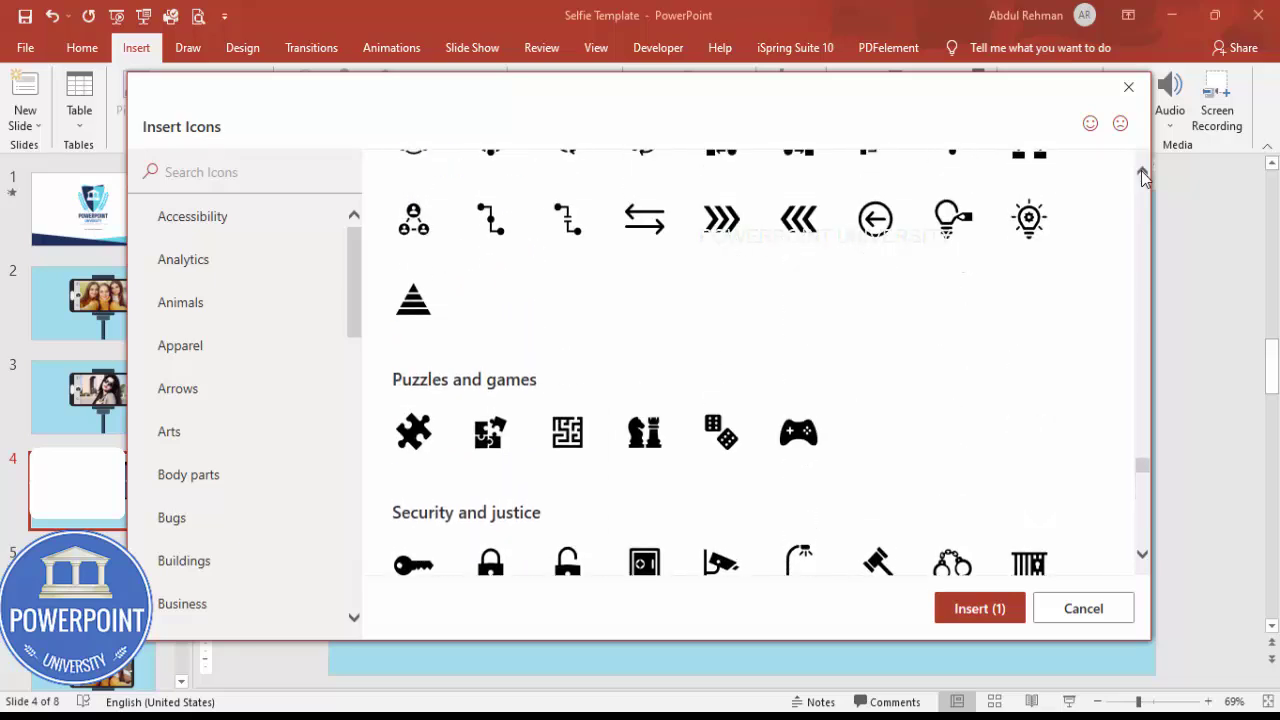
{"action": "left_click", "coordinate": [1143, 175]}
{"action": "left_click", "coordinate": [1143, 175]}
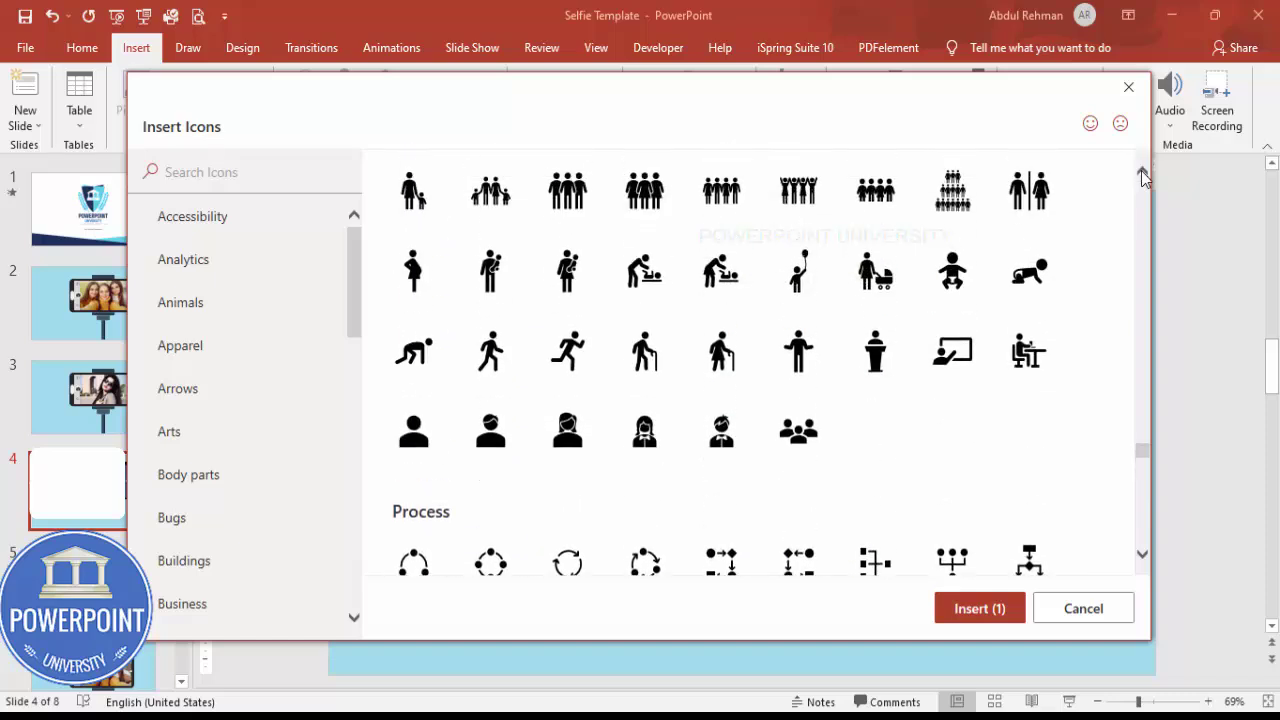
{"action": "left_click", "coordinate": [1143, 175]}
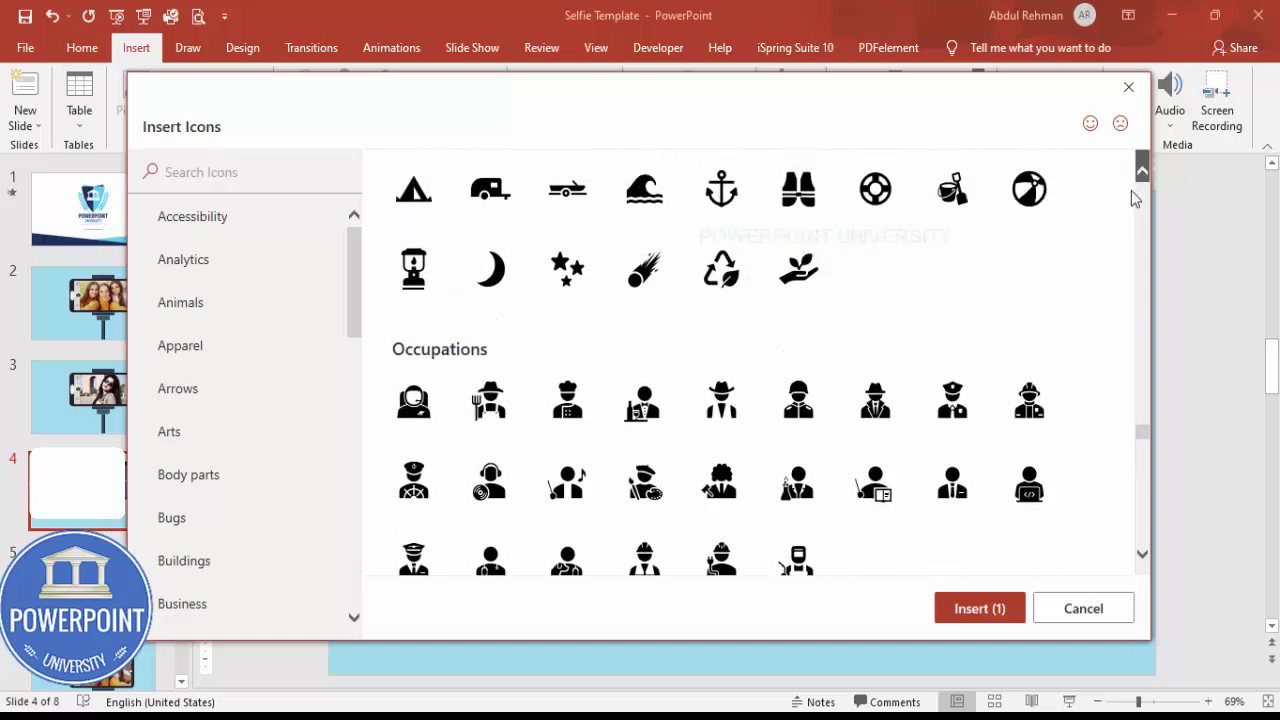
{"action": "left_click_drag", "start_coordinate": [1143, 433], "coordinate": [1147, 403]}
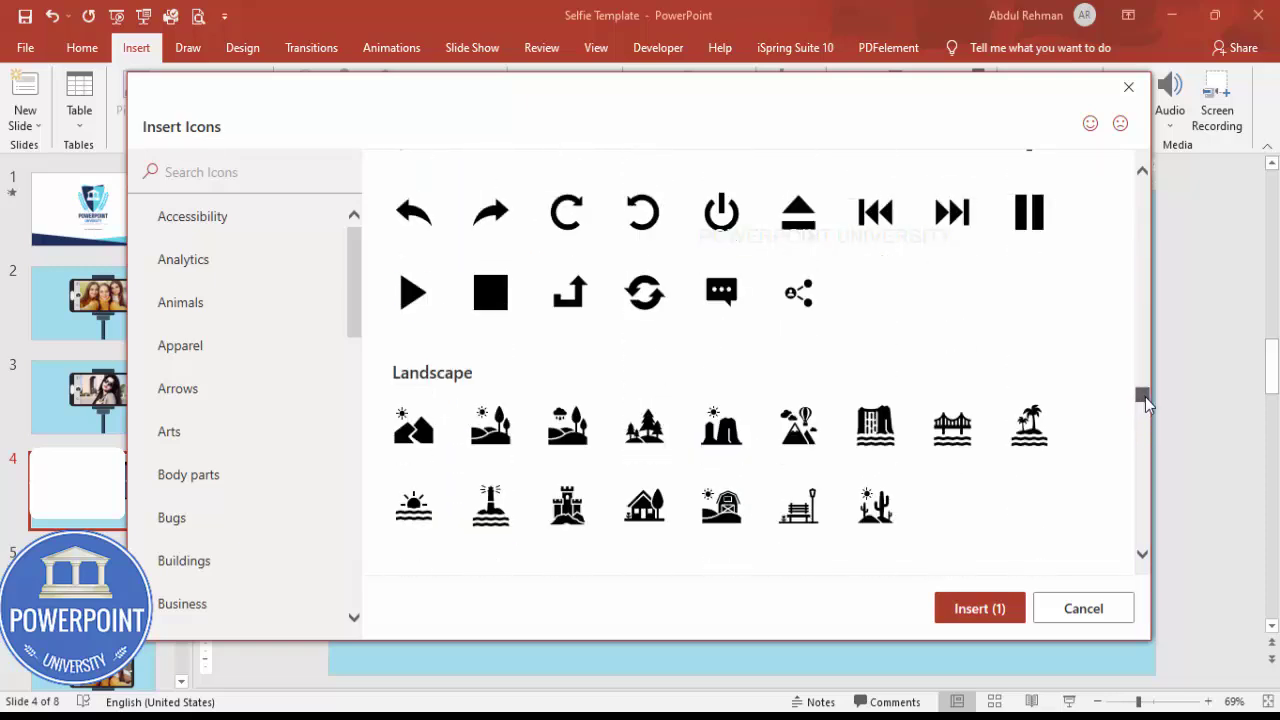
{"action": "left_click", "coordinate": [645, 300]}
{"action": "scroll", "coordinate": [894, 317], "scroll_direction": "up", "scroll_amount": 2}
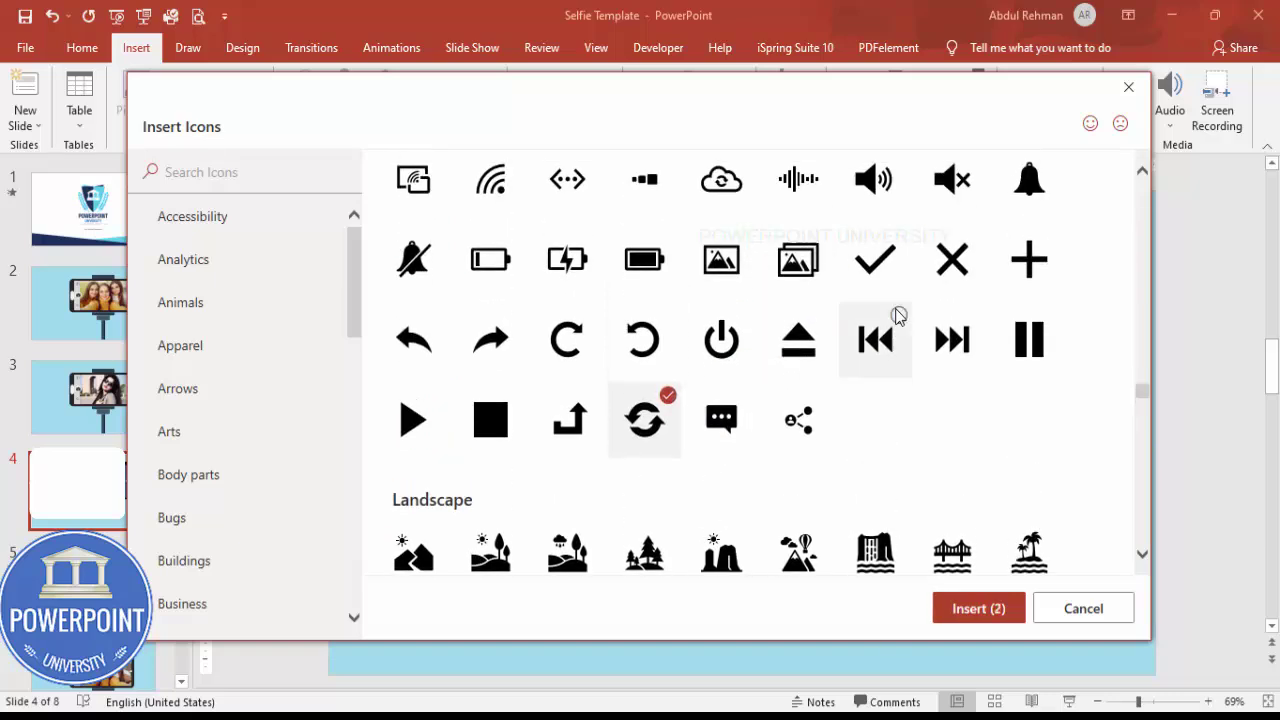
{"action": "left_click", "coordinate": [722, 275]}
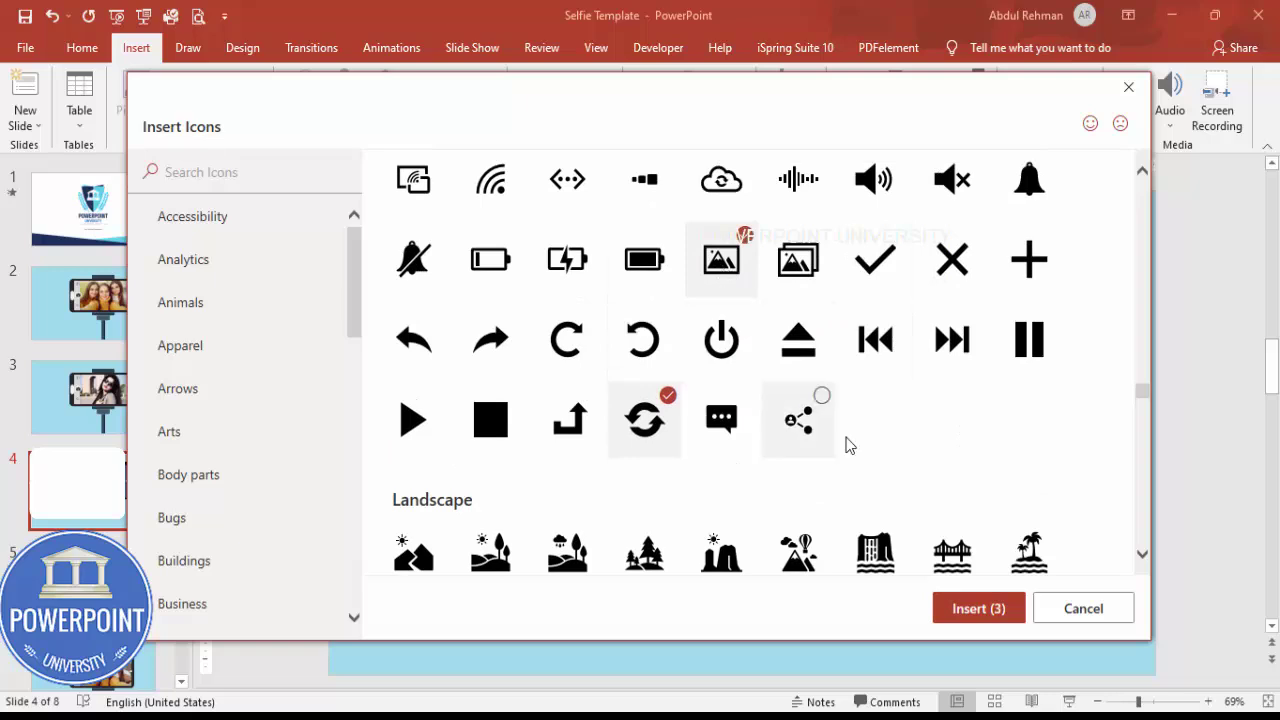
{"action": "left_click", "coordinate": [983, 609]}
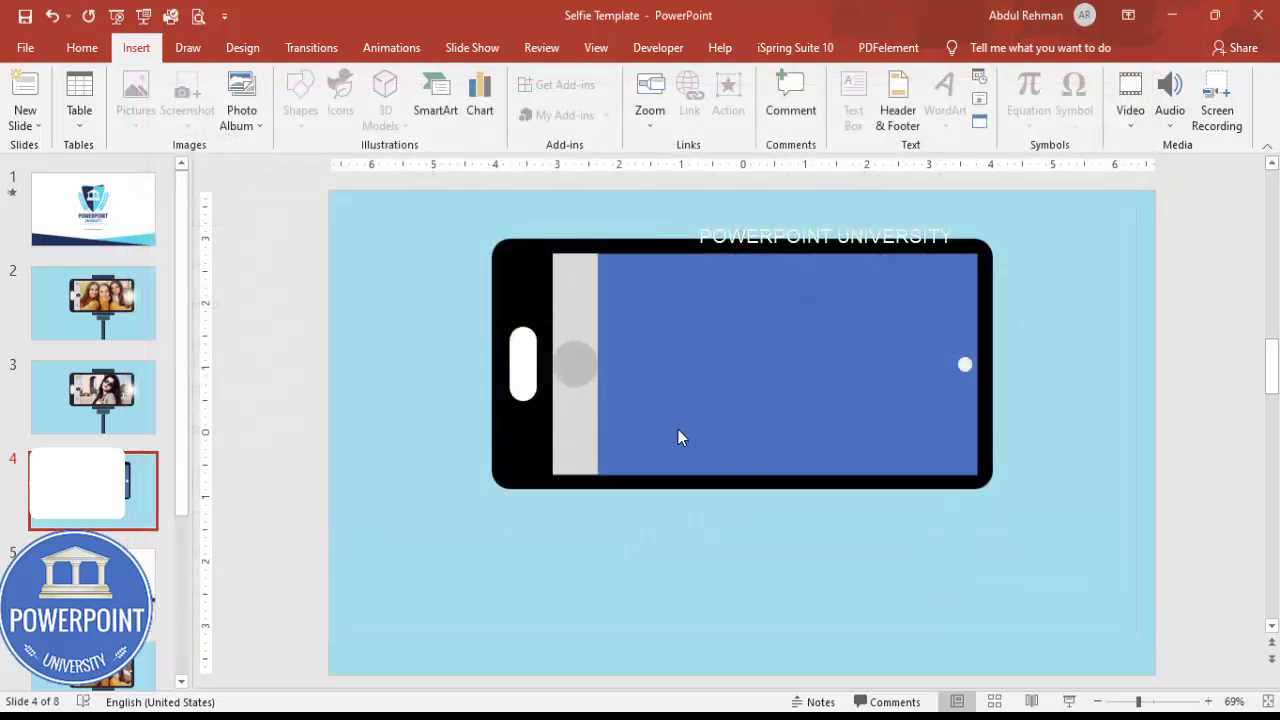
Move the three new icons right of the phone and set their height to 0.5"
{"action": "left_click_drag", "start_coordinate": [750, 445], "coordinate": [1052, 390]}
{"action": "left_click", "coordinate": [1148, 88]}
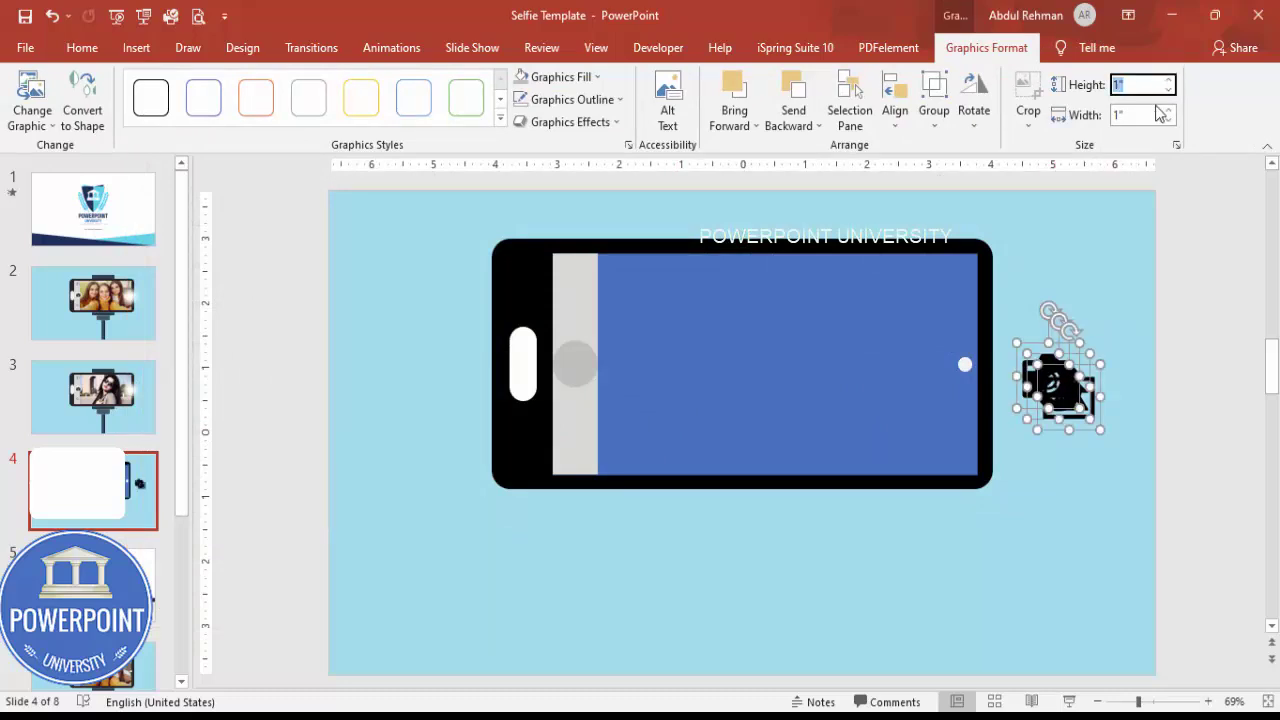
{"action": "type", "text": ".5"}
{"action": "key", "text": "Return"}
{"action": "left_click", "coordinate": [1120, 448]}
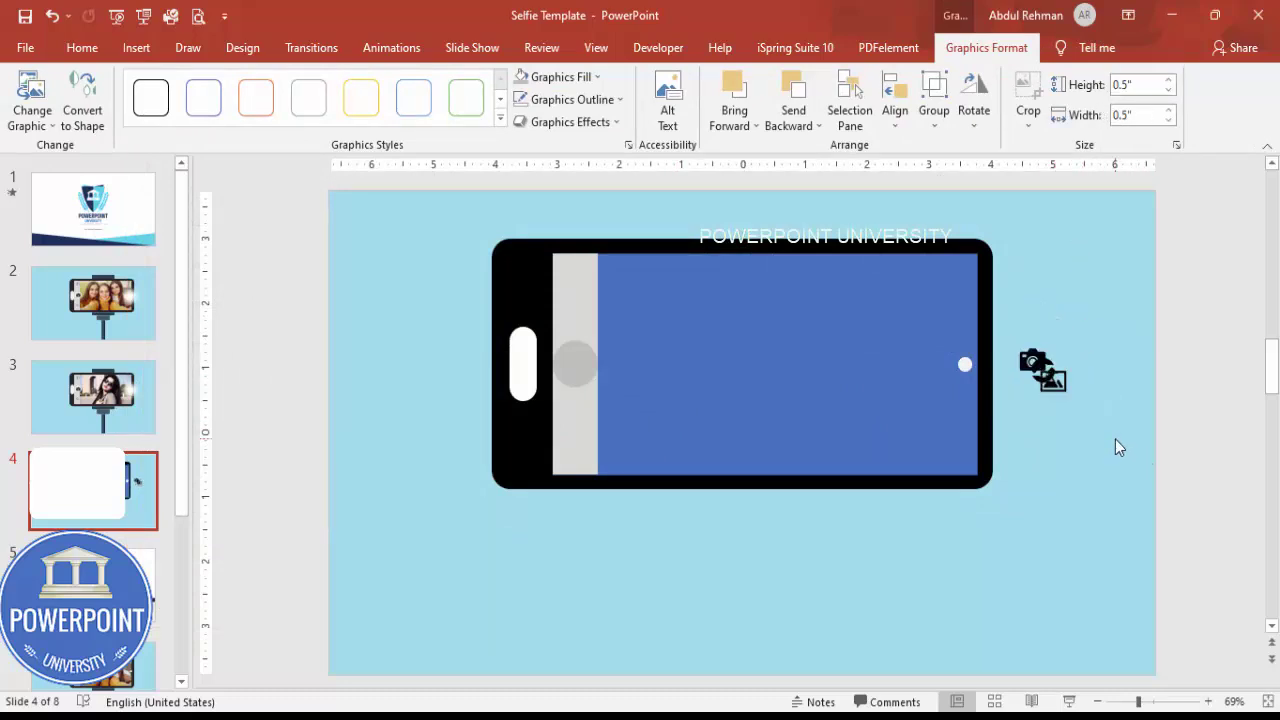
Stack the picture, camera and refresh icons top to bottom on the grey strip
{"action": "left_click_drag", "start_coordinate": [1045, 378], "coordinate": [1022, 470]}
{"action": "left_click_drag", "start_coordinate": [797, 458], "coordinate": [565, 429]}
{"action": "left_click", "coordinate": [1030, 362]}
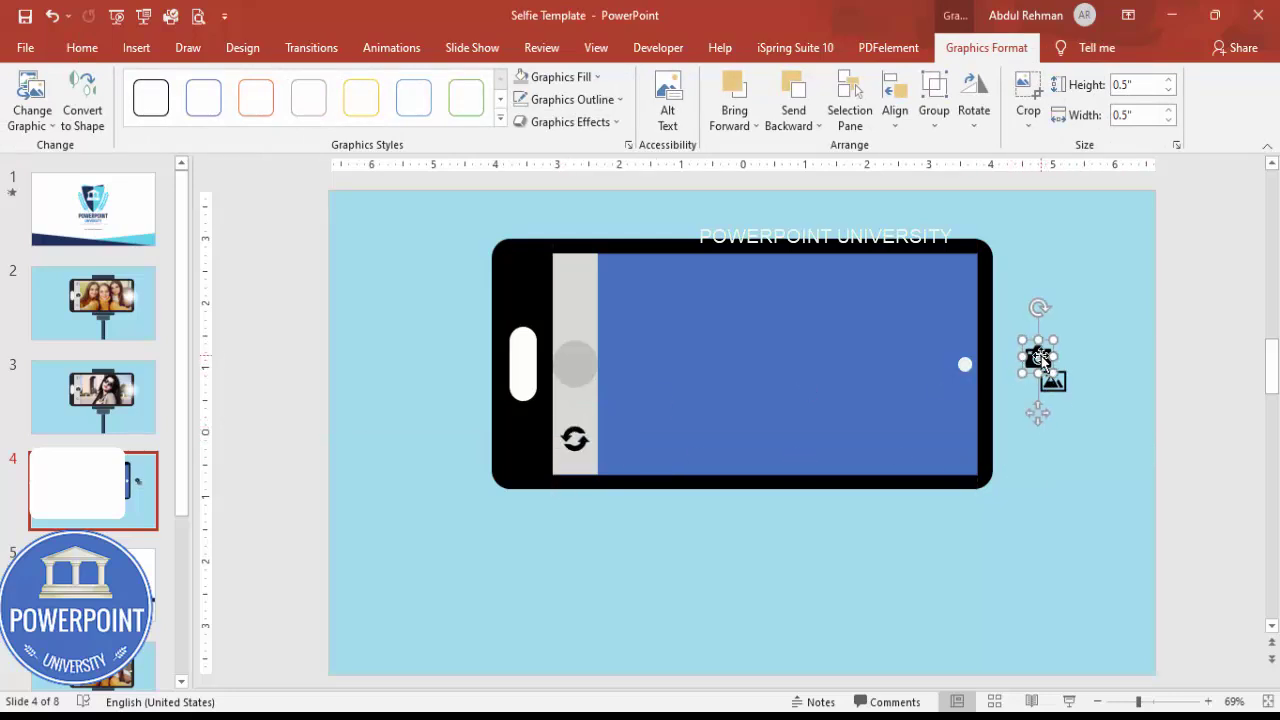
{"action": "left_click_drag", "start_coordinate": [1043, 360], "coordinate": [575, 362]}
{"action": "left_click_drag", "start_coordinate": [1052, 381], "coordinate": [574, 281]}
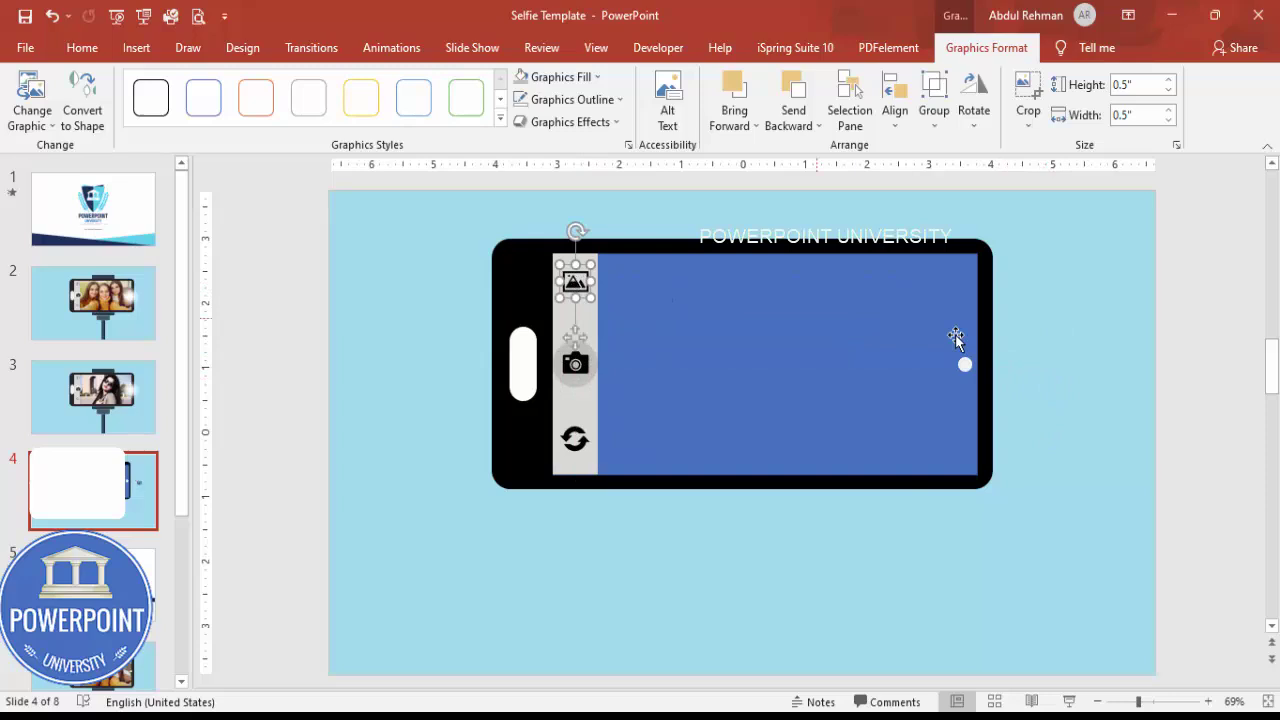
{"action": "left_click", "coordinate": [1050, 351]}
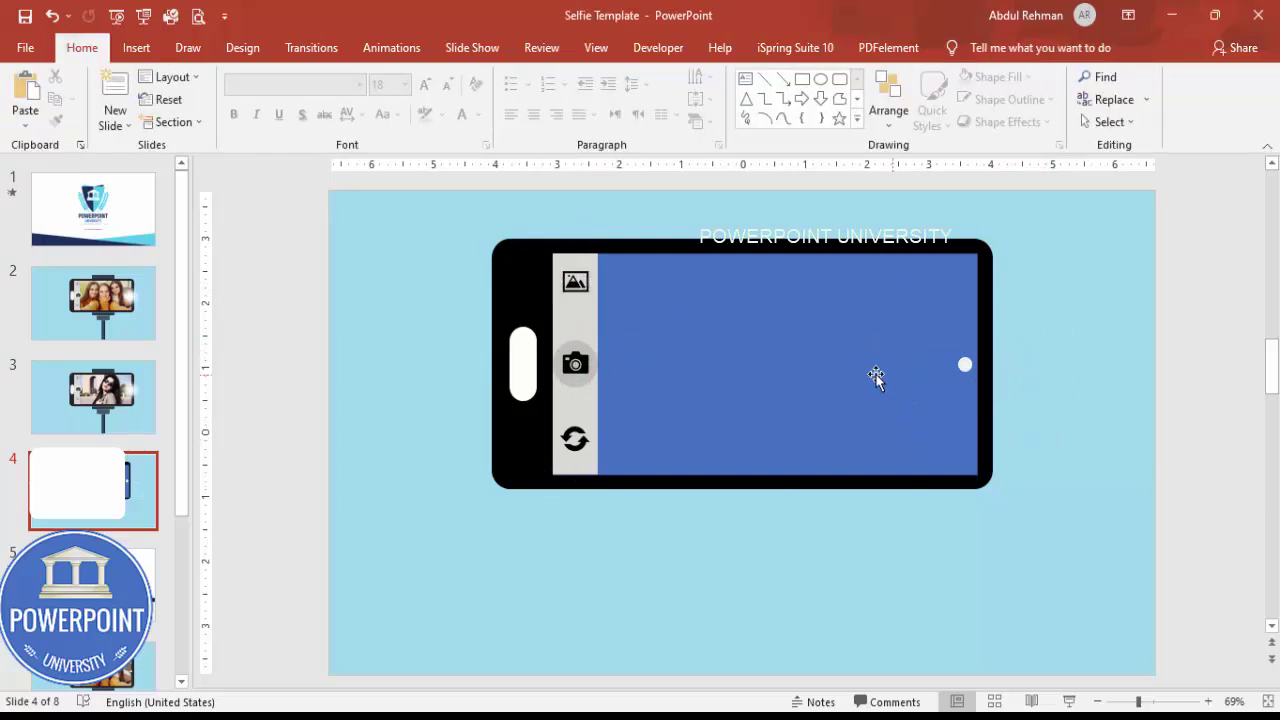
In Format Shape, give the screen rectangle a gradient fill with only two end stops
{"action": "left_click", "coordinate": [773, 335]}
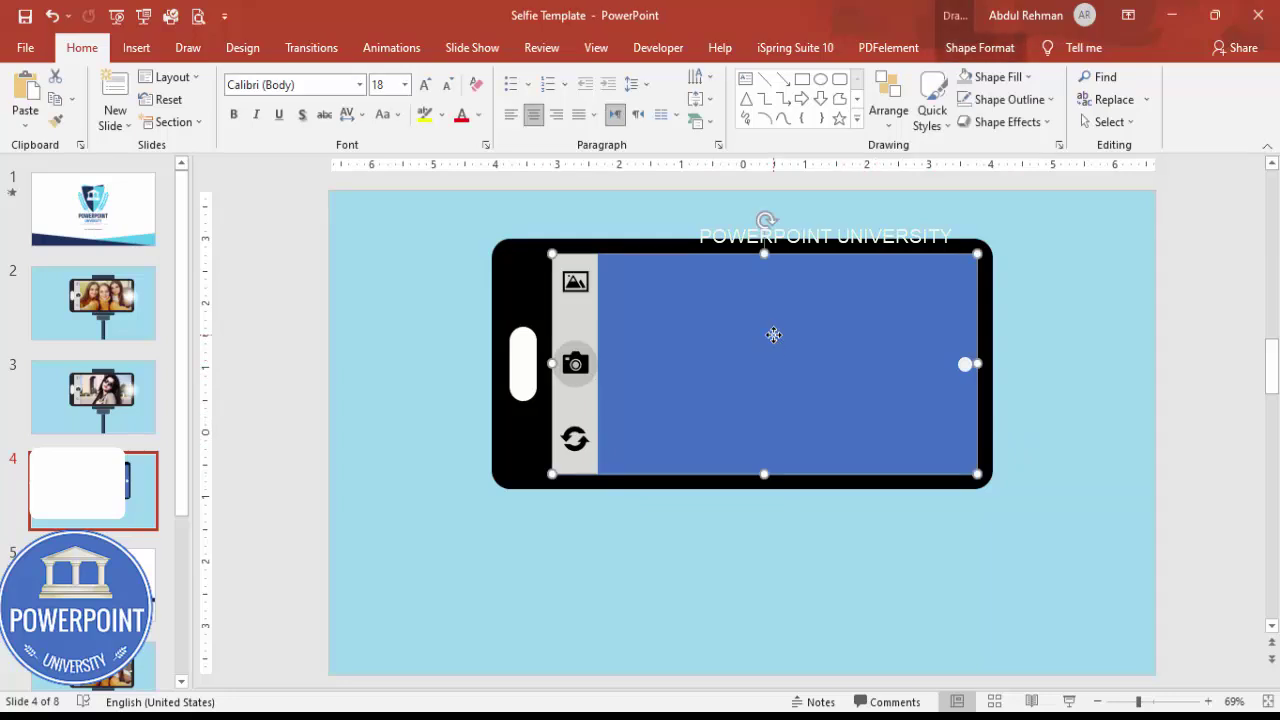
{"action": "right_click", "coordinate": [773, 335]}
{"action": "left_click", "coordinate": [815, 668]}
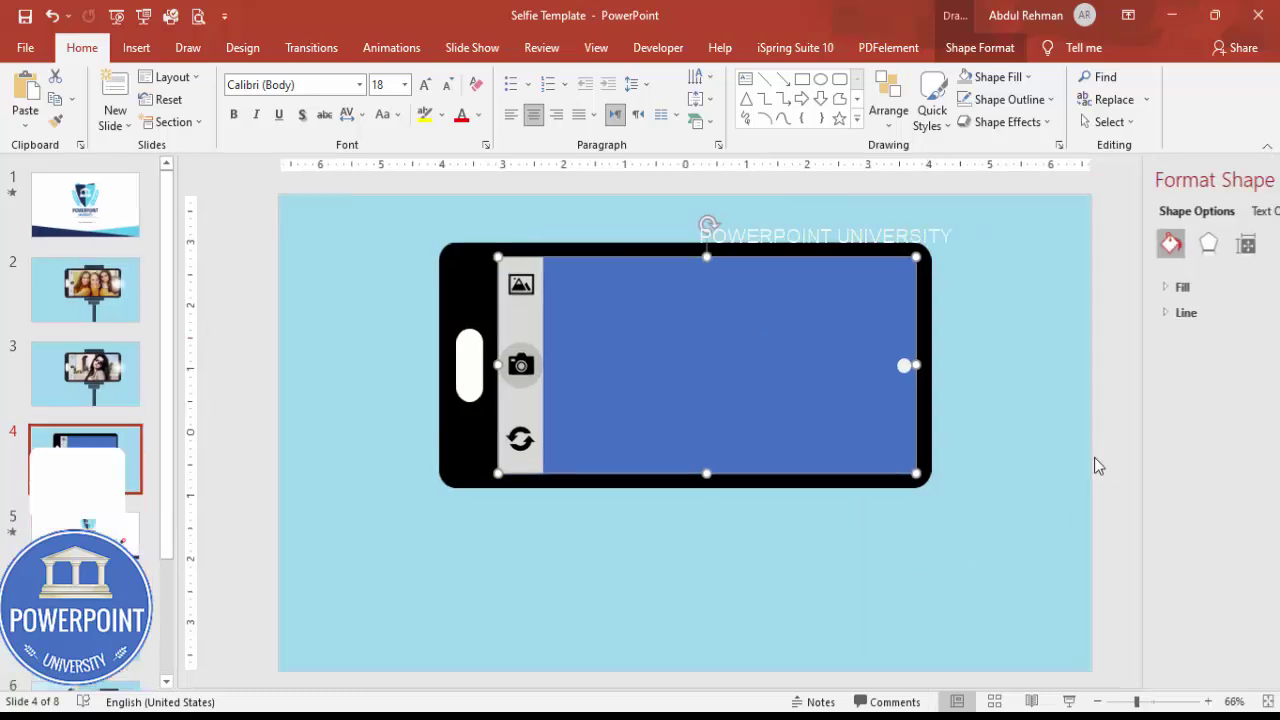
{"action": "left_click", "coordinate": [1041, 290]}
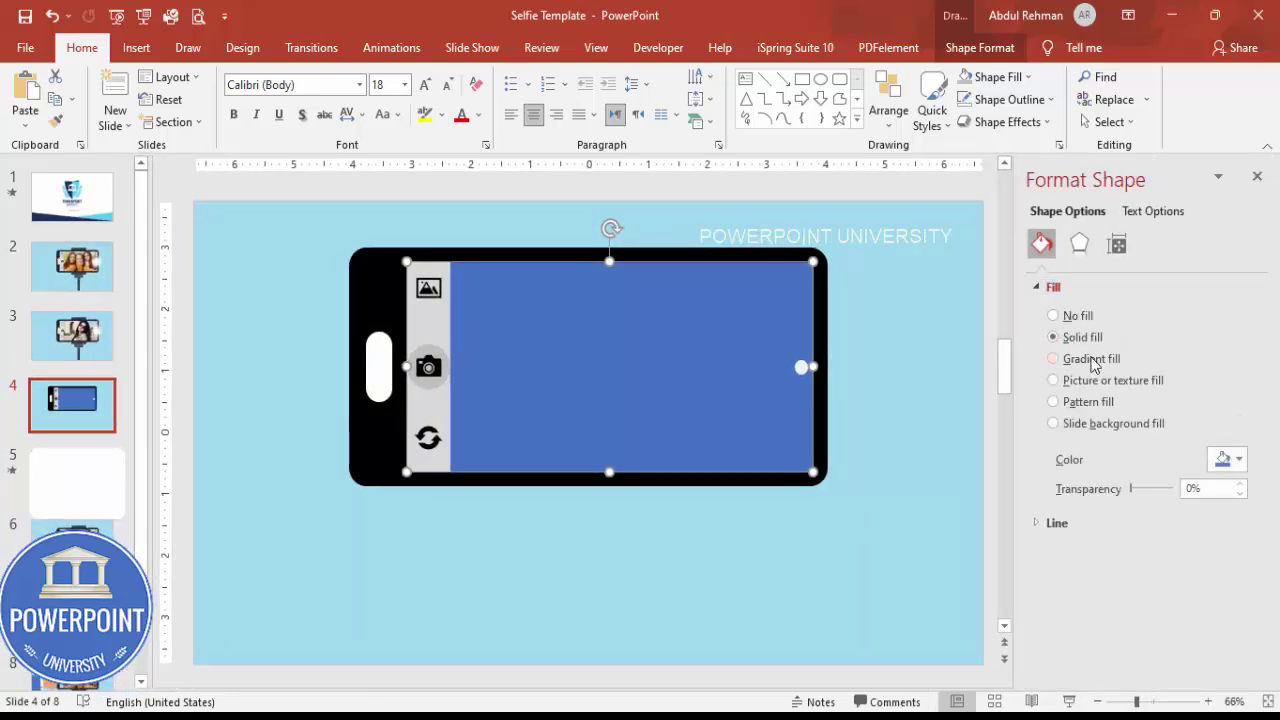
{"action": "left_click", "coordinate": [1053, 358]}
{"action": "left_click", "coordinate": [1158, 598]}
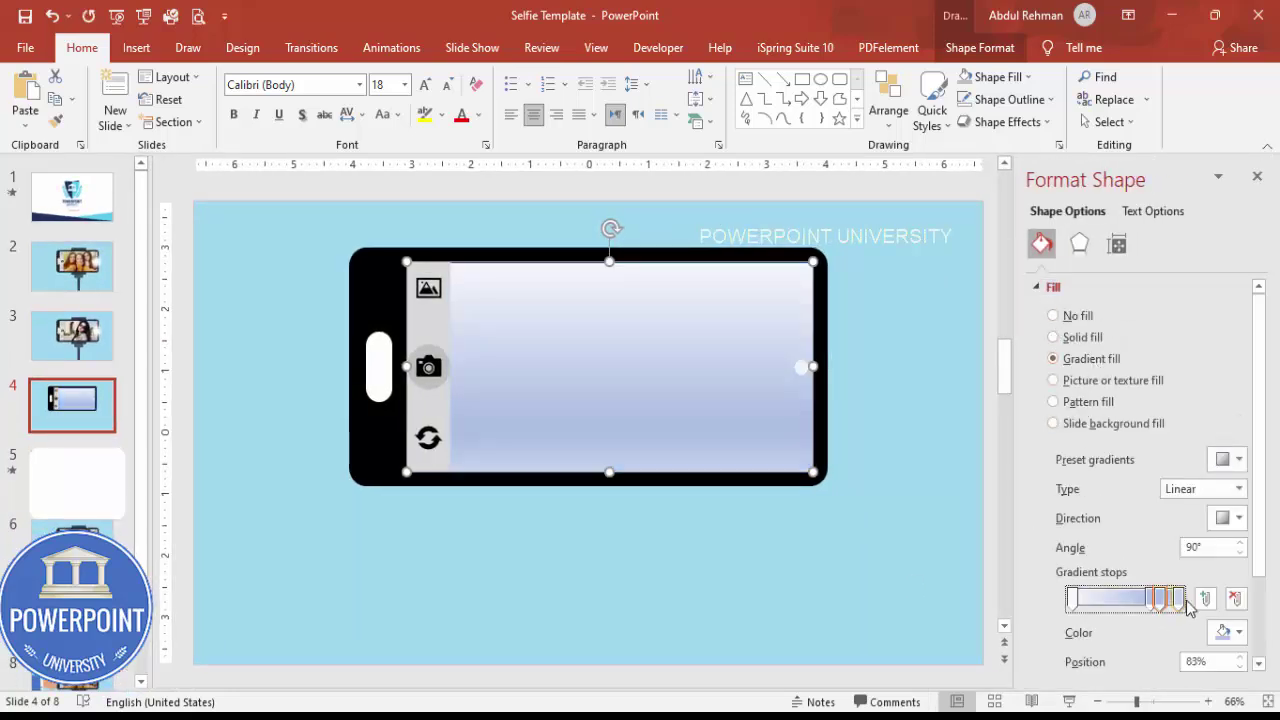
{"action": "left_click", "coordinate": [1235, 598]}
{"action": "left_click", "coordinate": [1235, 598]}
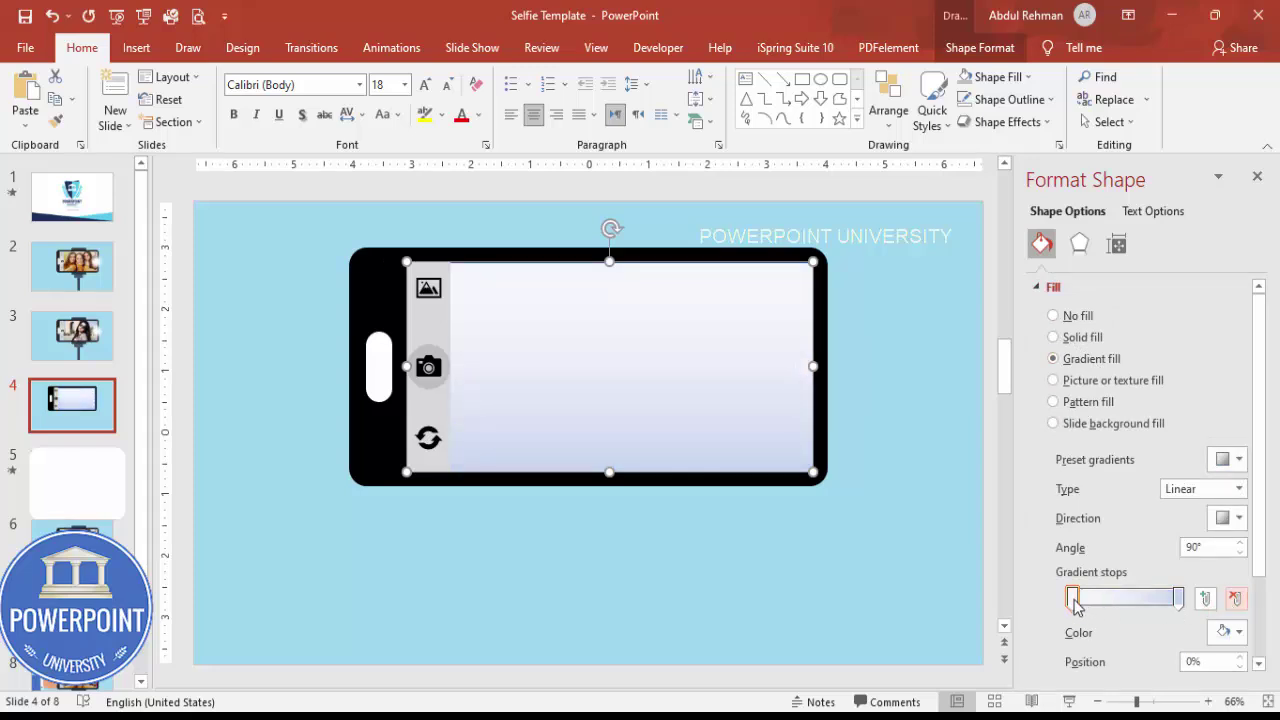
Colour the gradient stops pink on the left and dark blue on the right
{"action": "left_click", "coordinate": [1226, 631]}
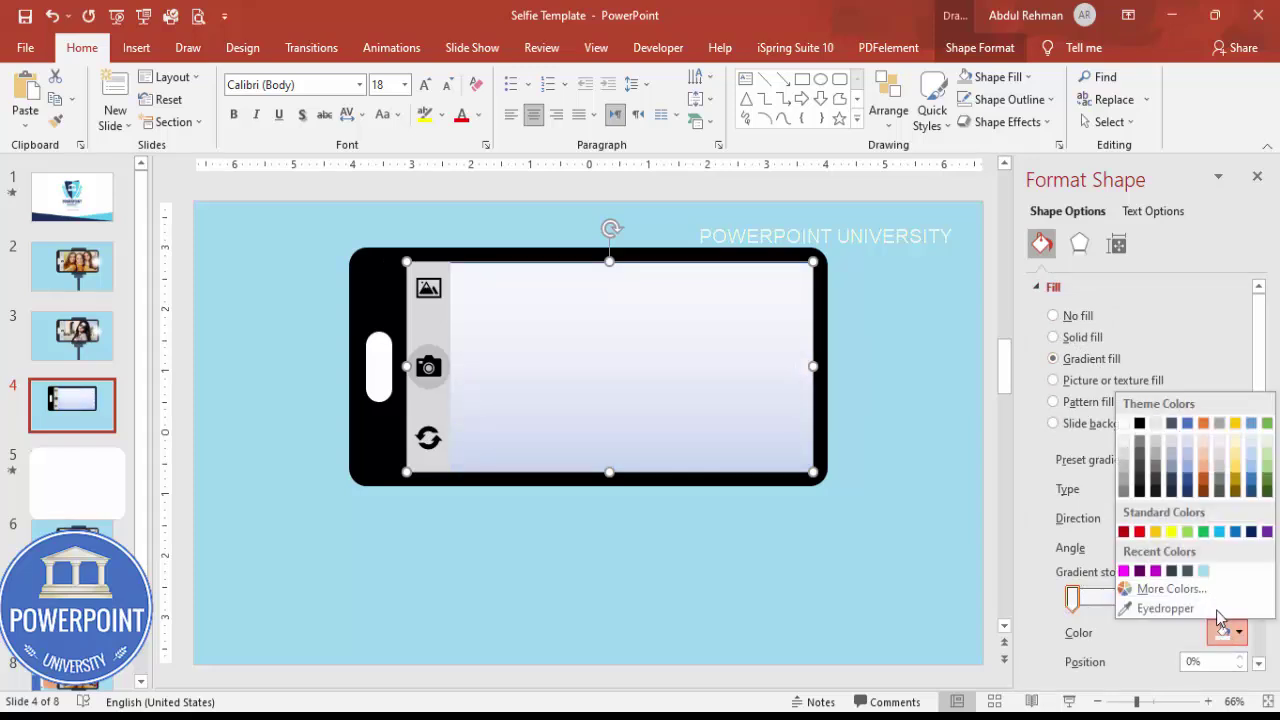
{"action": "left_click", "coordinate": [1160, 589]}
{"action": "left_click", "coordinate": [523, 193]}
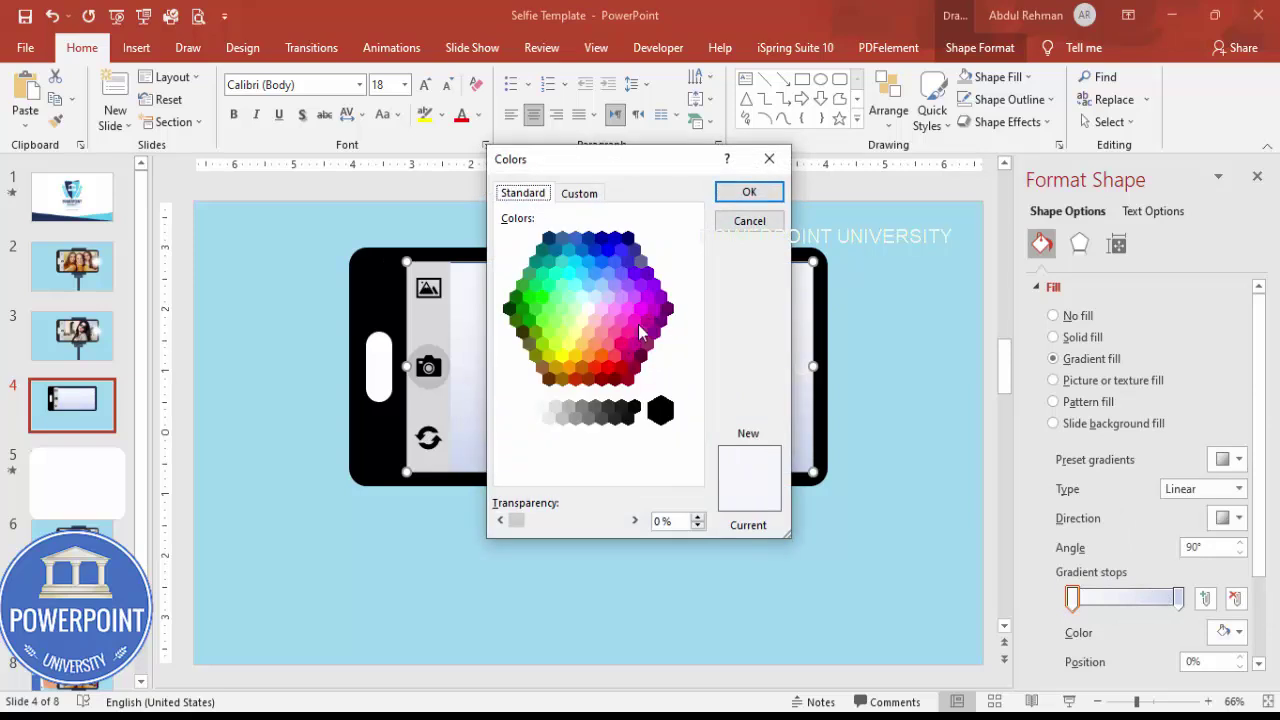
{"action": "left_click", "coordinate": [627, 346]}
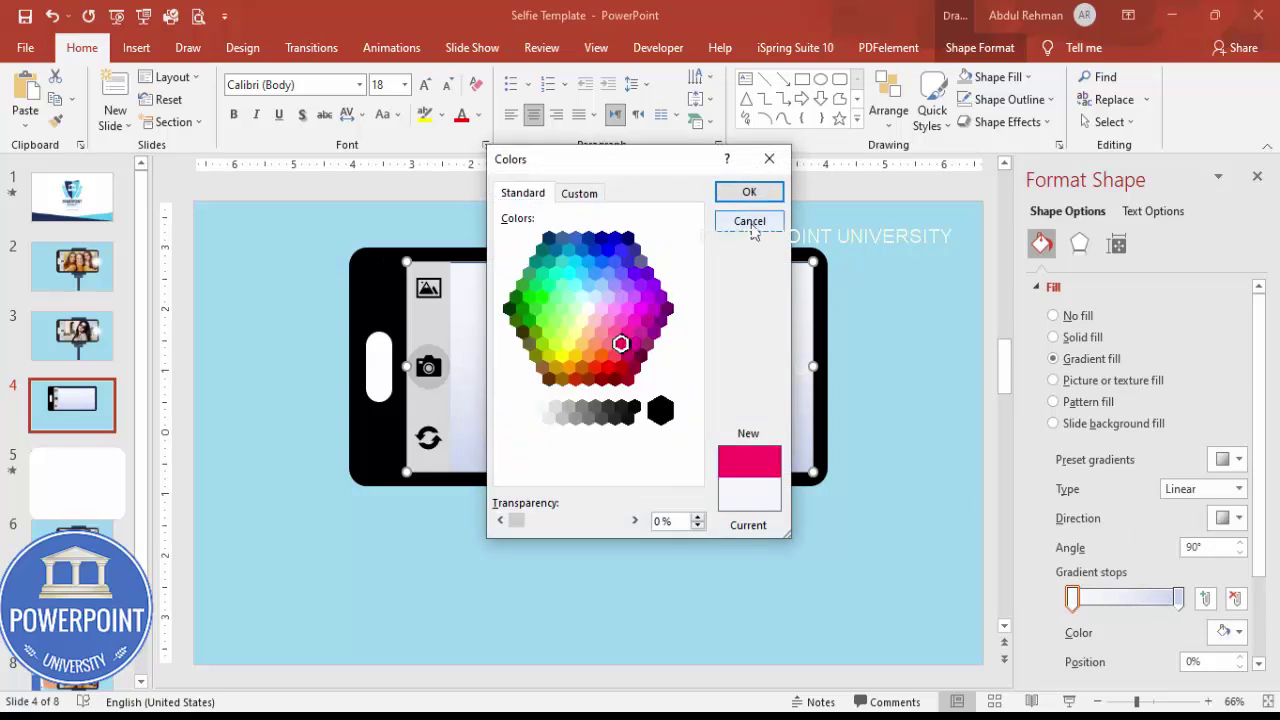
{"action": "left_click", "coordinate": [740, 193]}
{"action": "left_click", "coordinate": [1178, 597]}
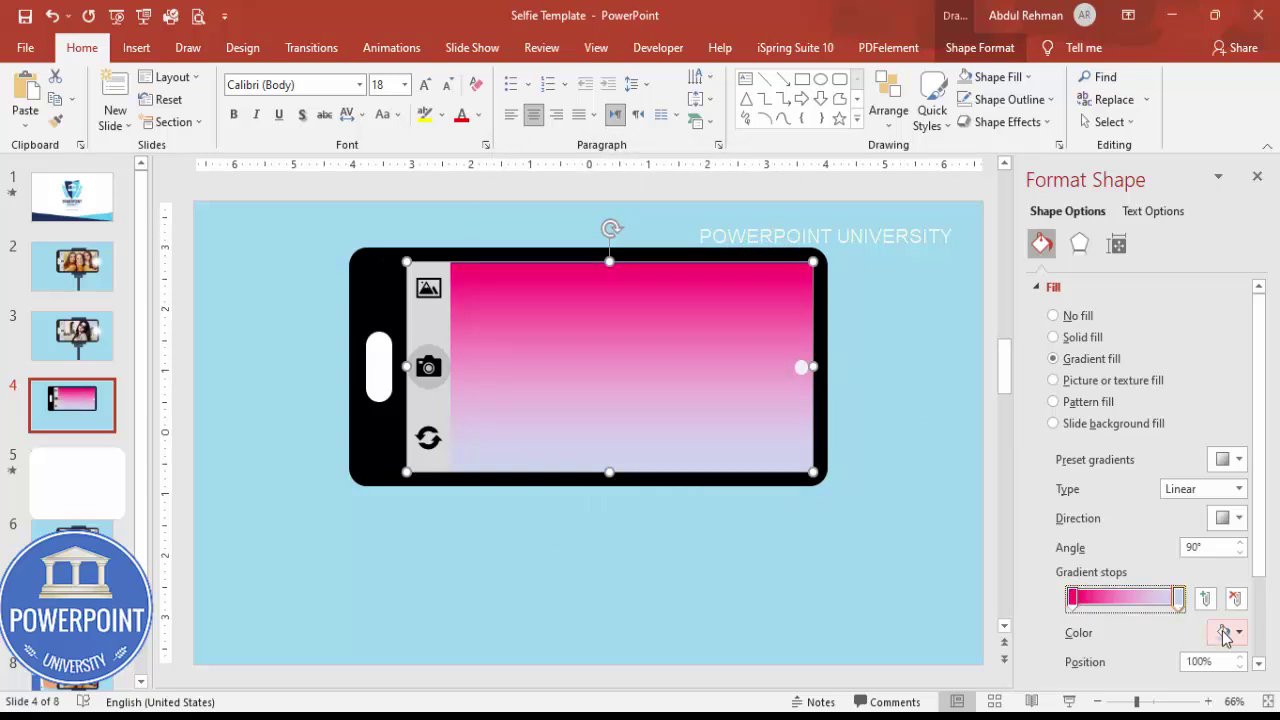
{"action": "left_click", "coordinate": [1230, 632]}
{"action": "left_click", "coordinate": [1160, 589]}
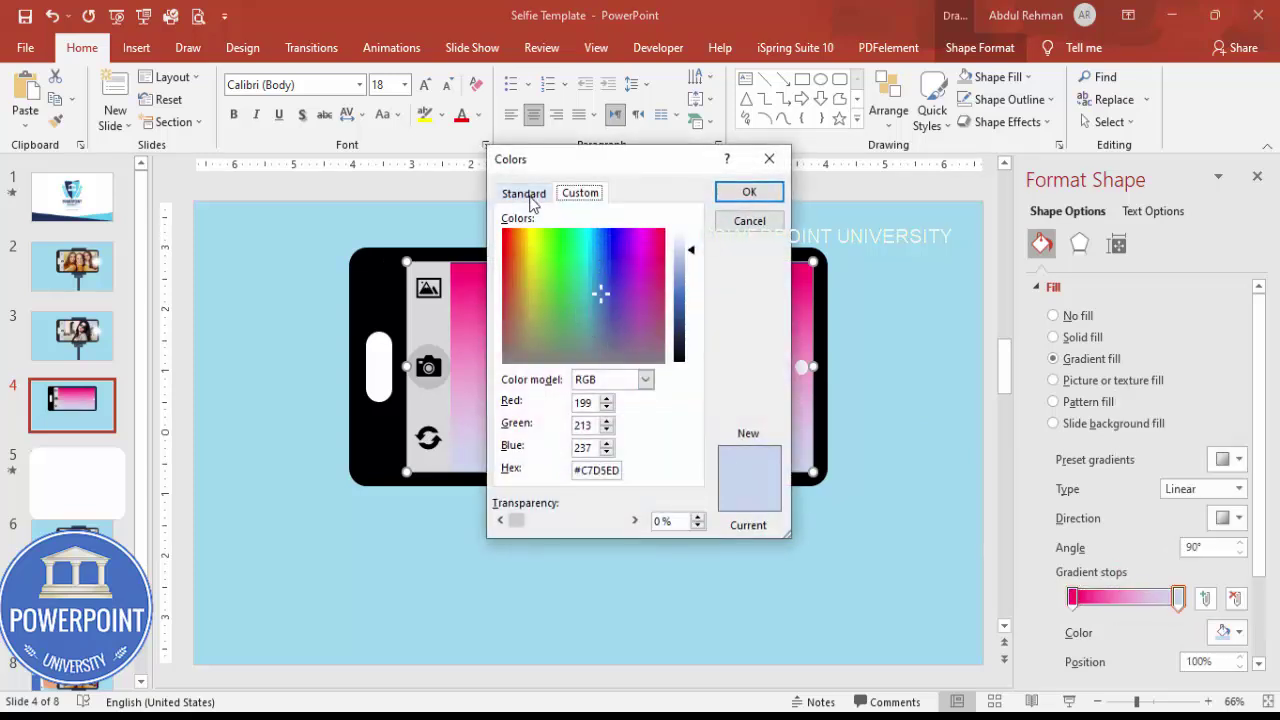
{"action": "left_click", "coordinate": [526, 195]}
{"action": "left_click", "coordinate": [601, 240]}
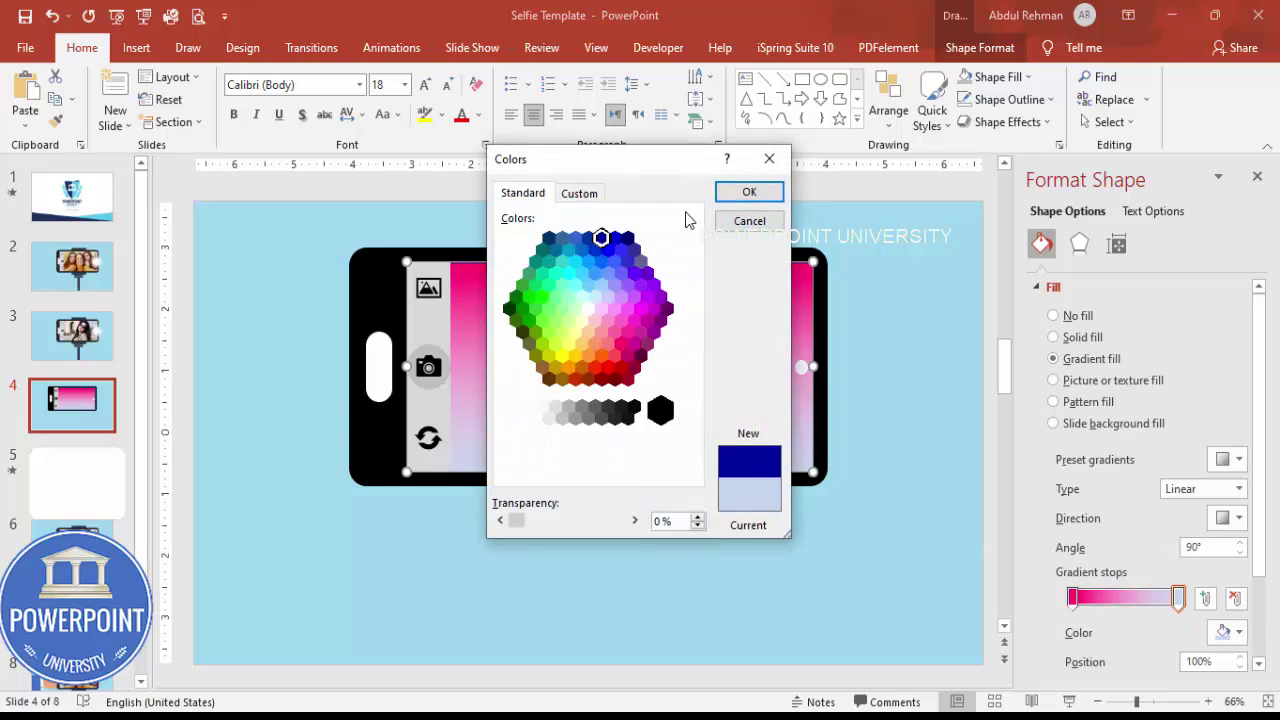
{"action": "left_click", "coordinate": [748, 192]}
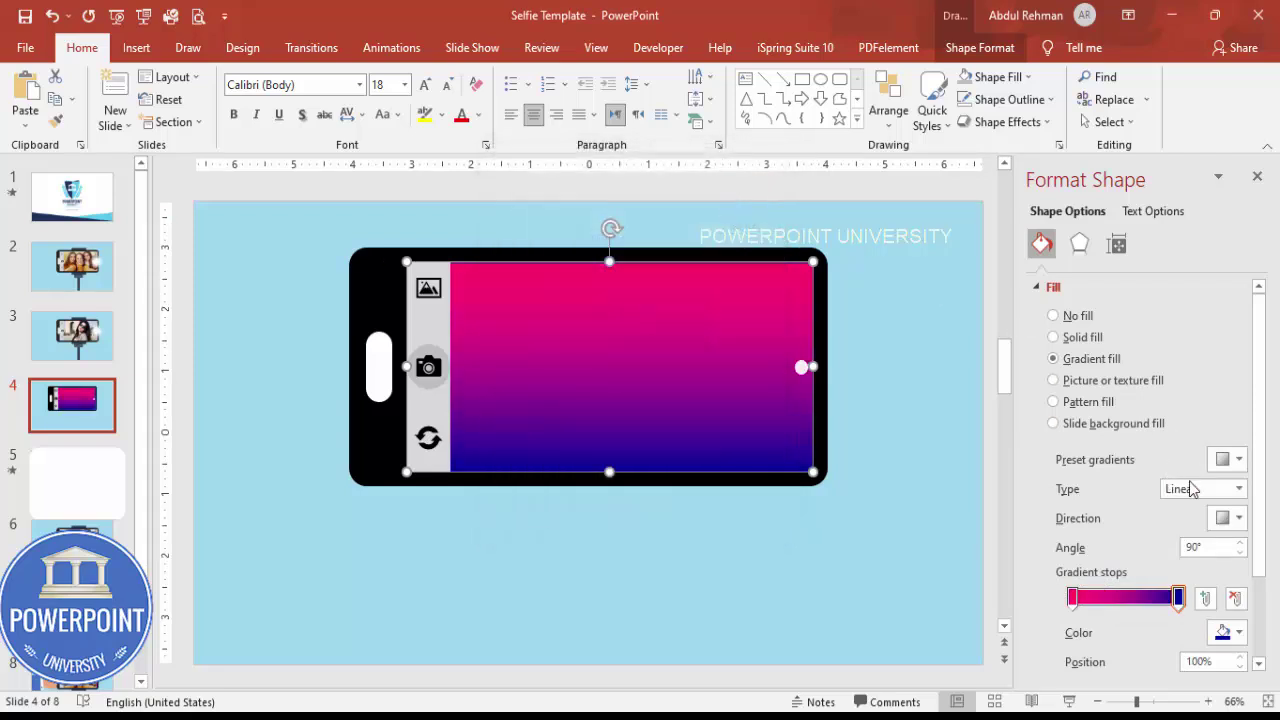
Make the gradient run left to right and give the screen no outline
{"action": "left_click", "coordinate": [1236, 518]}
{"action": "left_click", "coordinate": [1230, 558]}
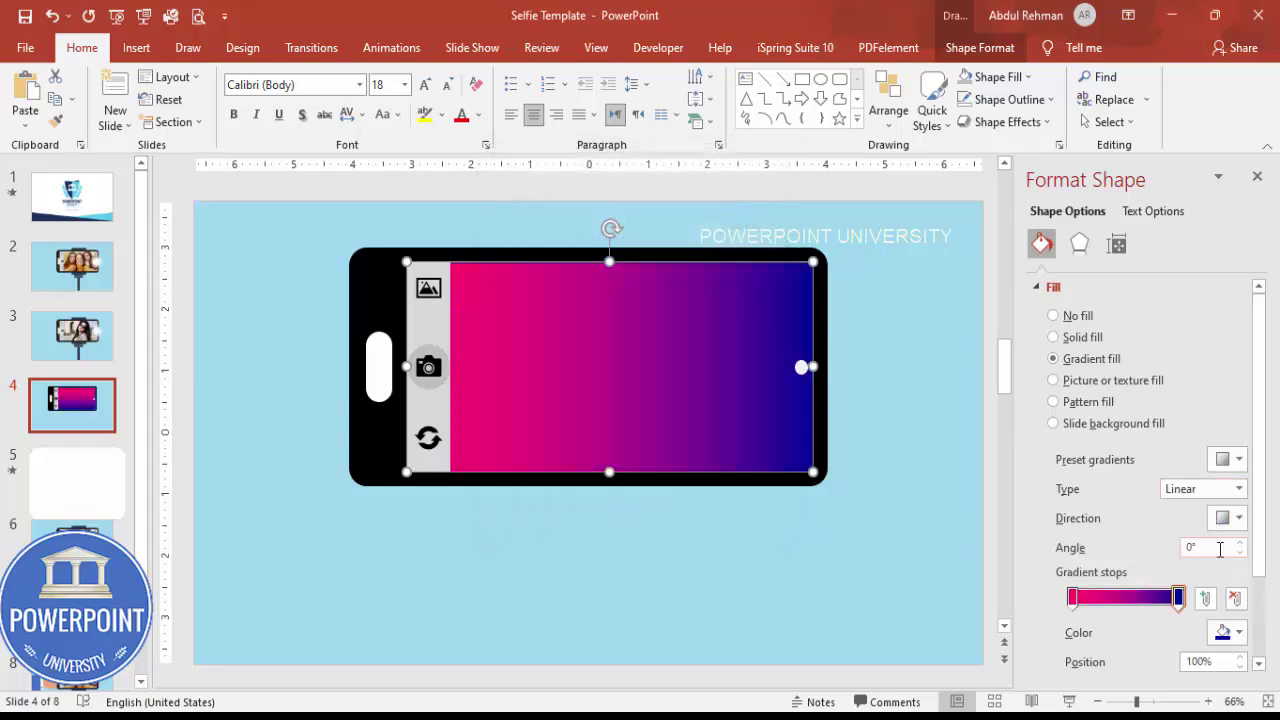
{"action": "left_click", "coordinate": [884, 476]}
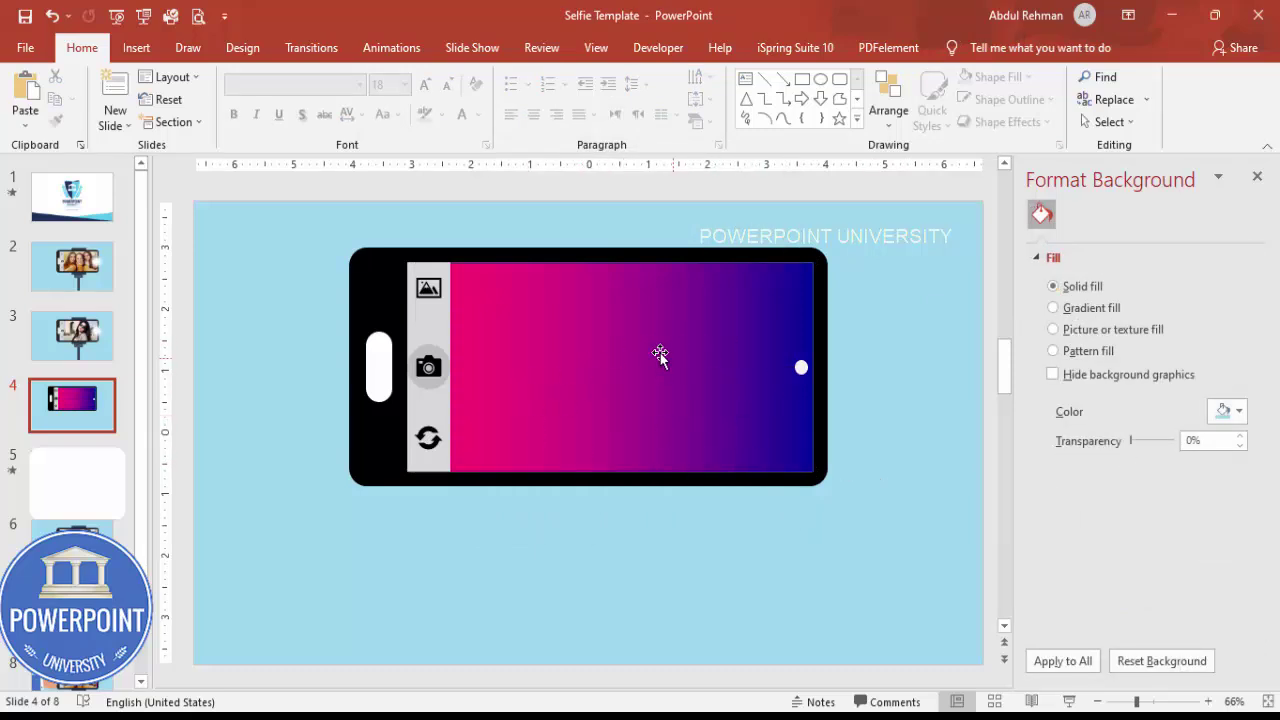
{"action": "left_click", "coordinate": [688, 333]}
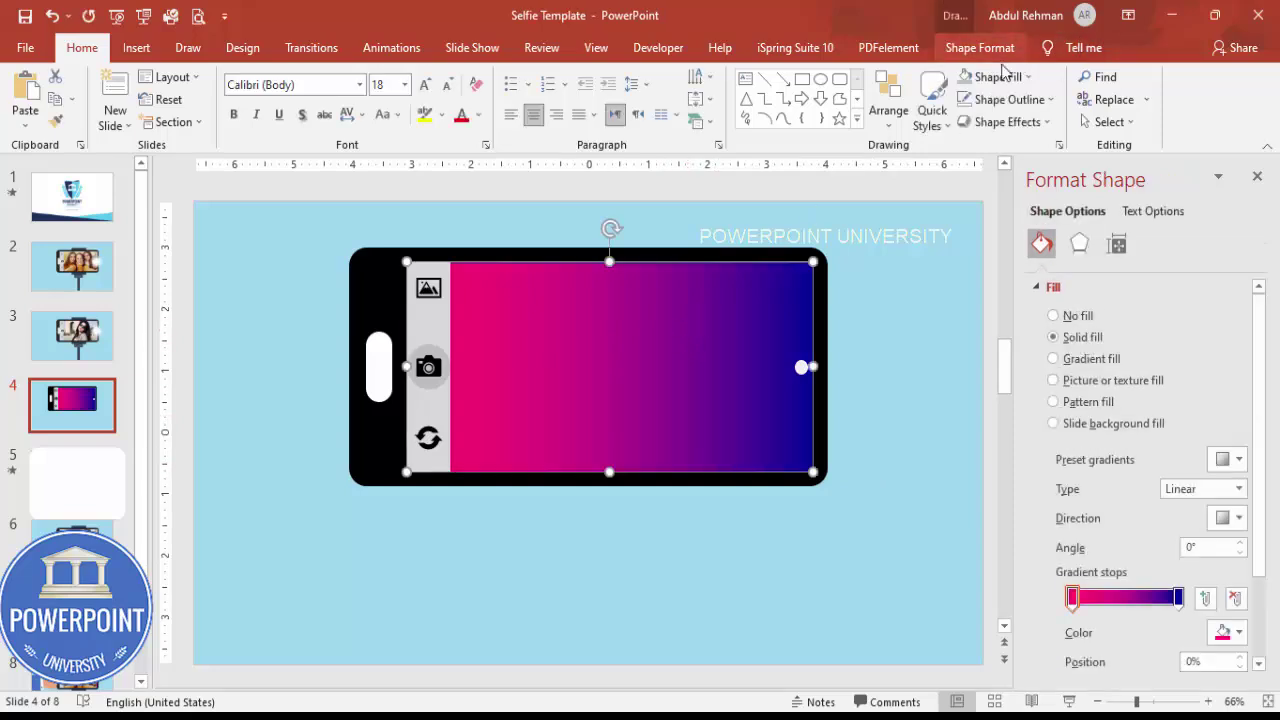
{"action": "left_click", "coordinate": [1010, 99]}
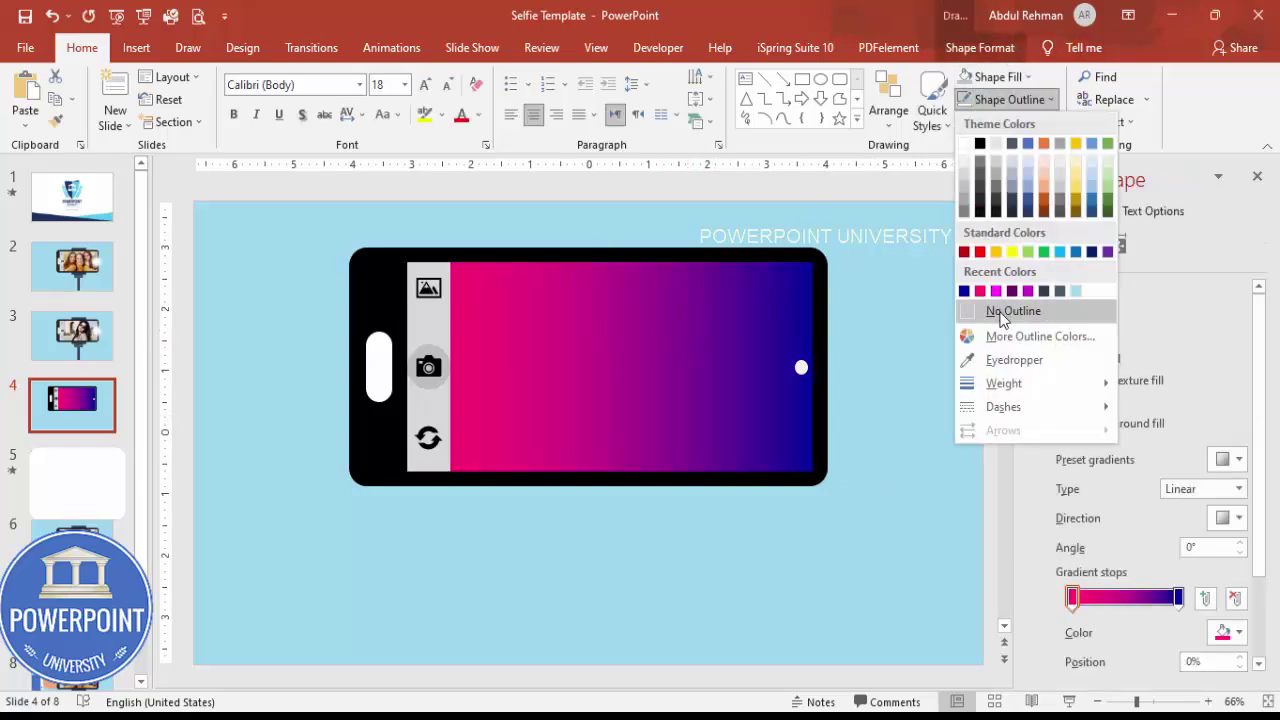
{"action": "left_click", "coordinate": [995, 271]}
{"action": "left_click", "coordinate": [919, 322]}
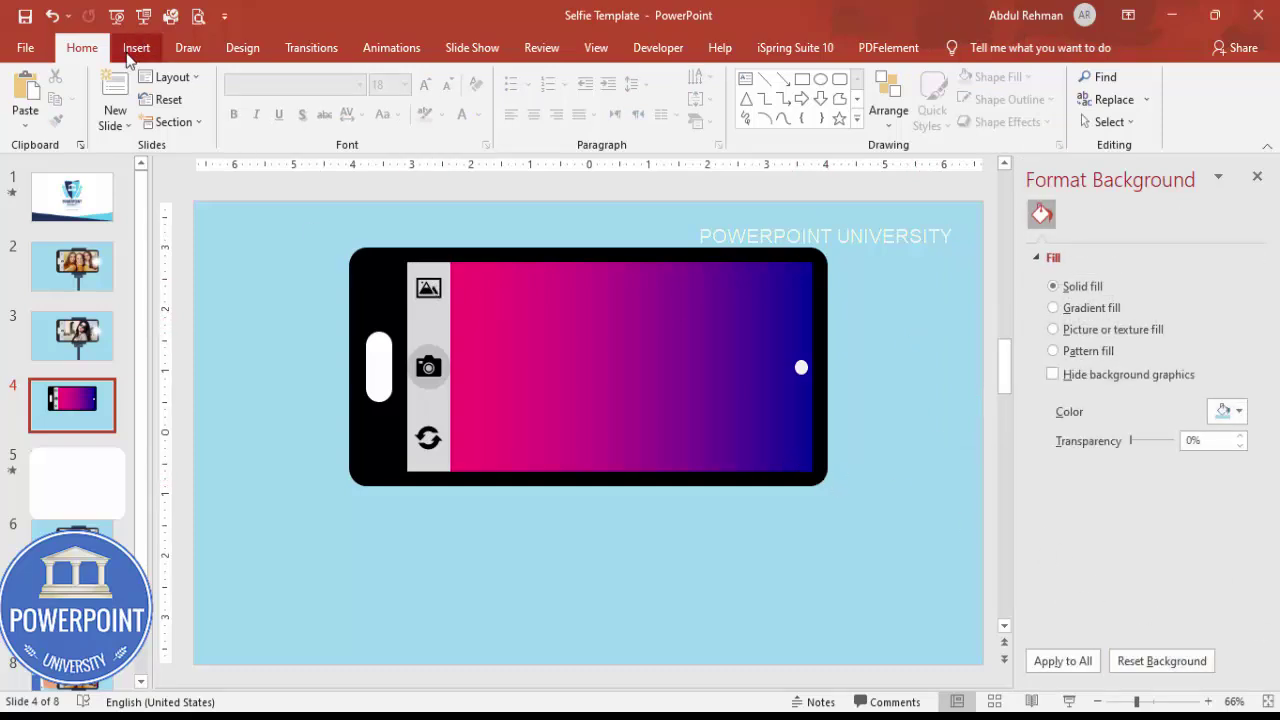
Draw a Top Corners Rounded rectangle bar above the phone's top edge
{"action": "left_click", "coordinate": [133, 53]}
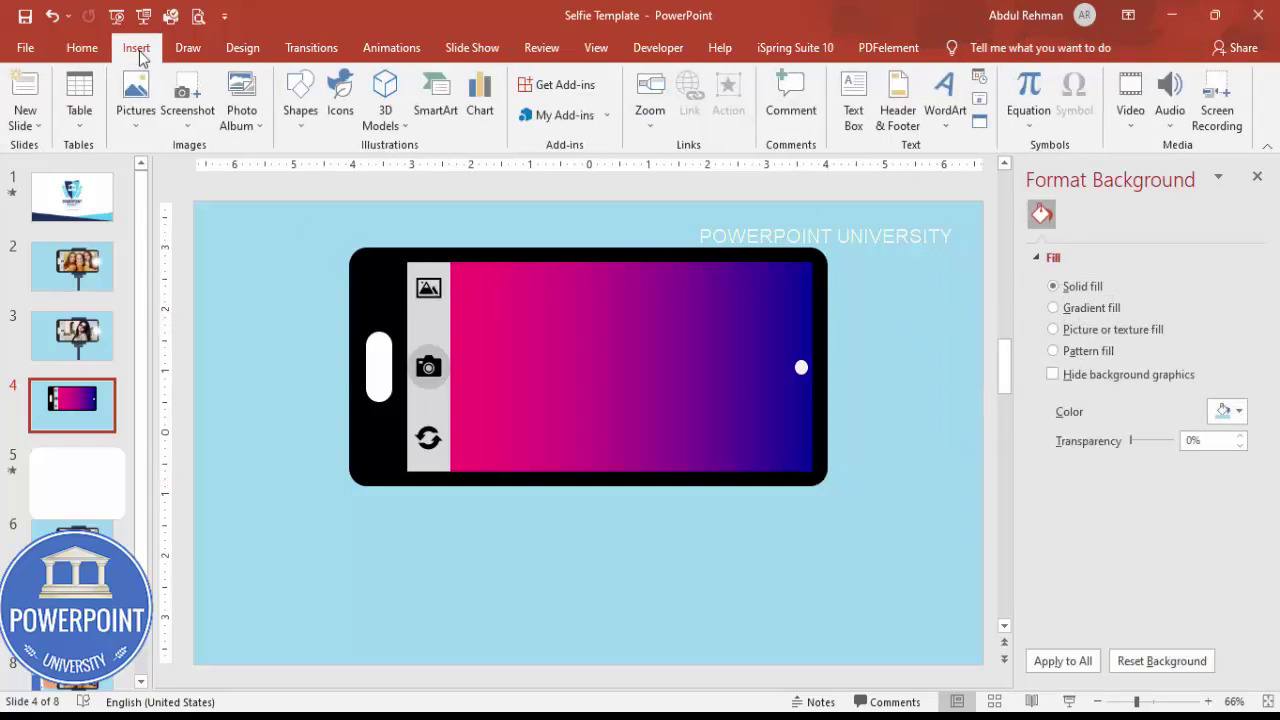
{"action": "left_click", "coordinate": [304, 126]}
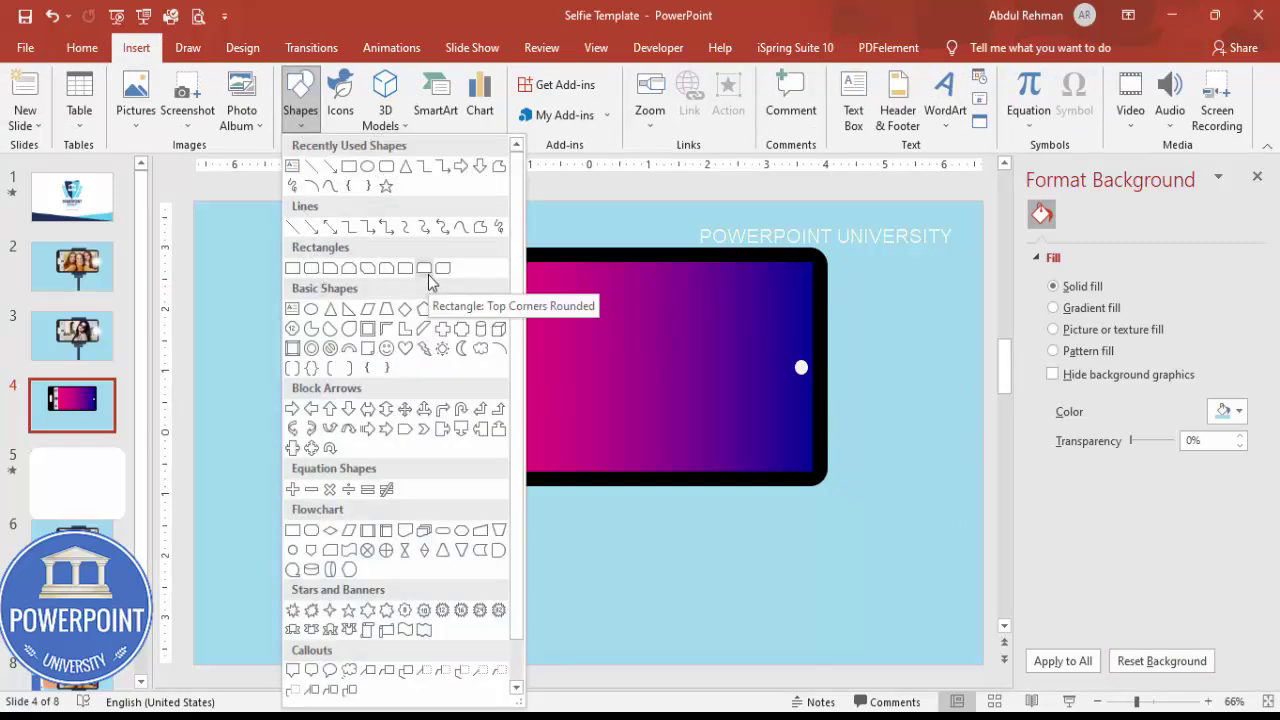
{"action": "left_click", "coordinate": [428, 276]}
{"action": "left_click_drag", "start_coordinate": [514, 220], "coordinate": [641, 228]}
Give the bar no outline and a dark grey fill
{"action": "left_click", "coordinate": [490, 99]}
{"action": "left_click", "coordinate": [501, 311]}
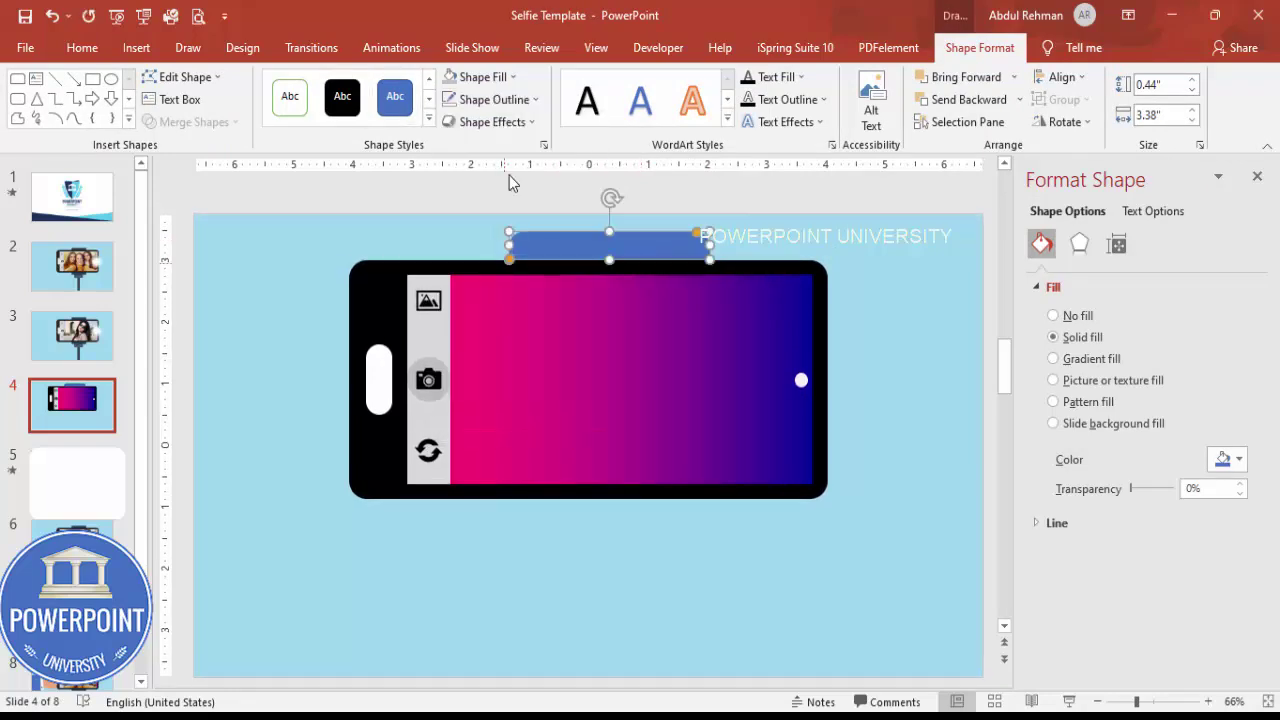
{"action": "left_click", "coordinate": [511, 77]}
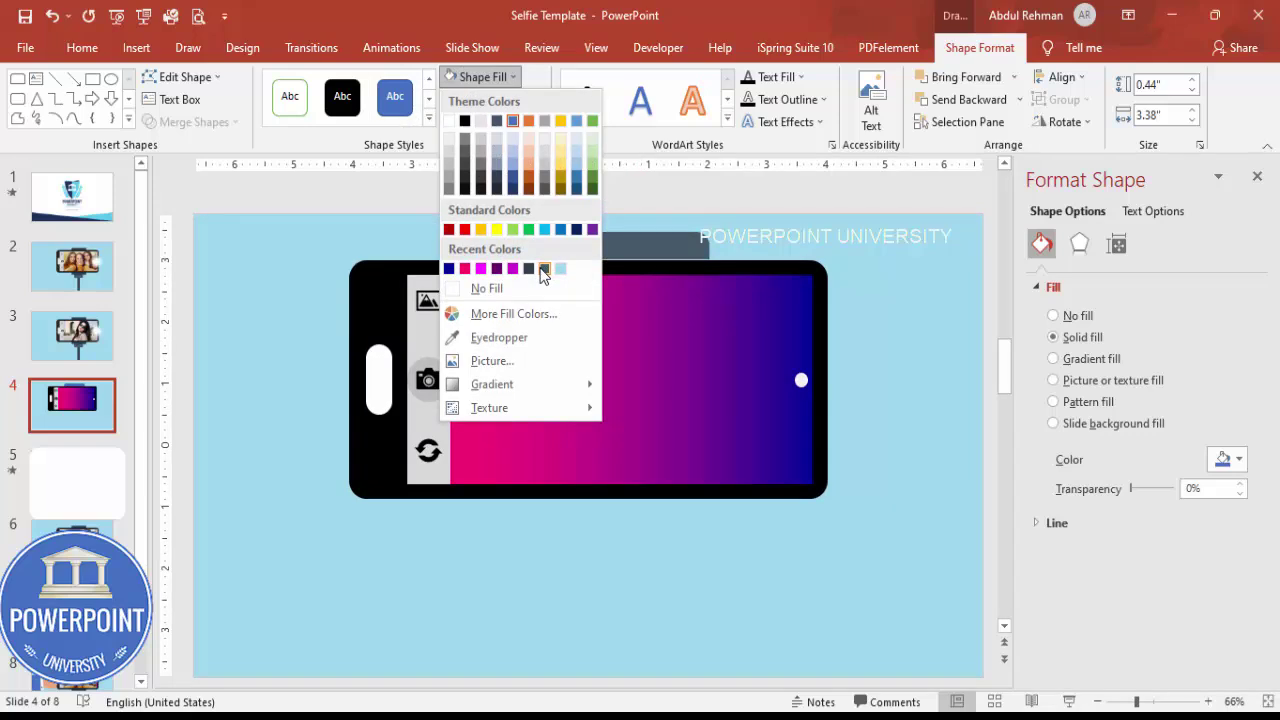
{"action": "left_click", "coordinate": [544, 269]}
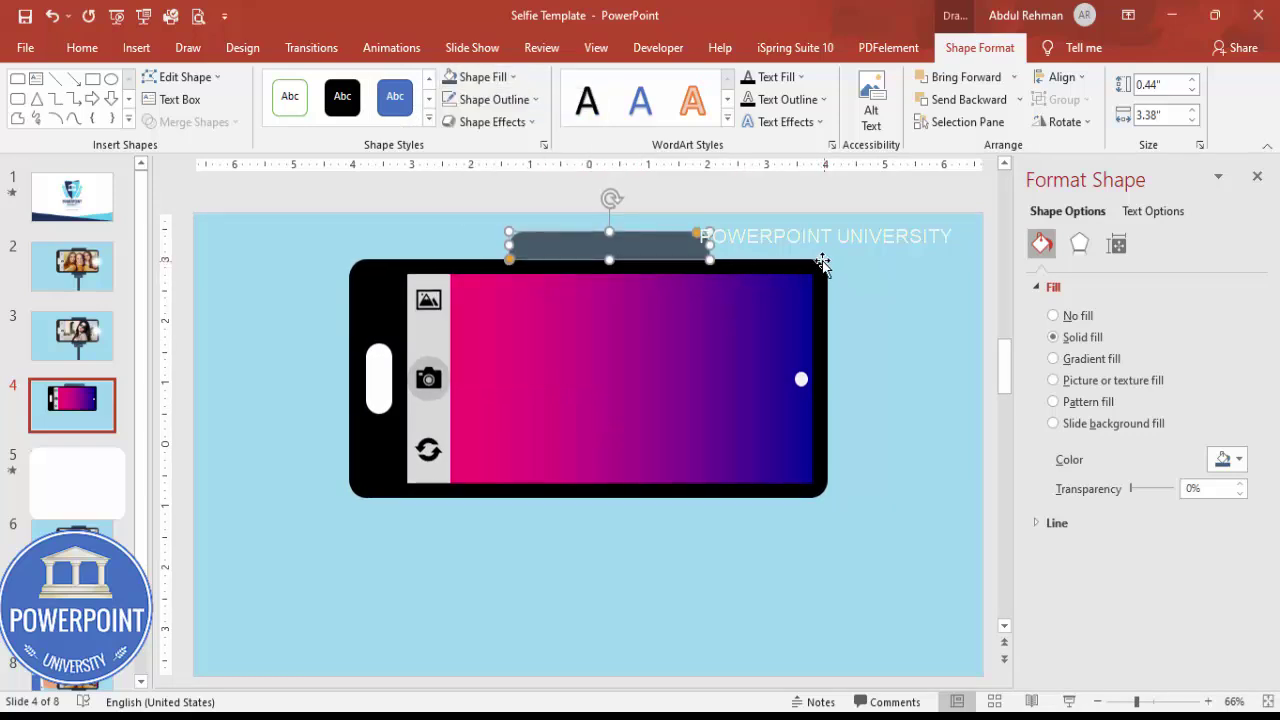
{"action": "left_click", "coordinate": [823, 264]}
{"action": "left_click", "coordinate": [664, 236]}
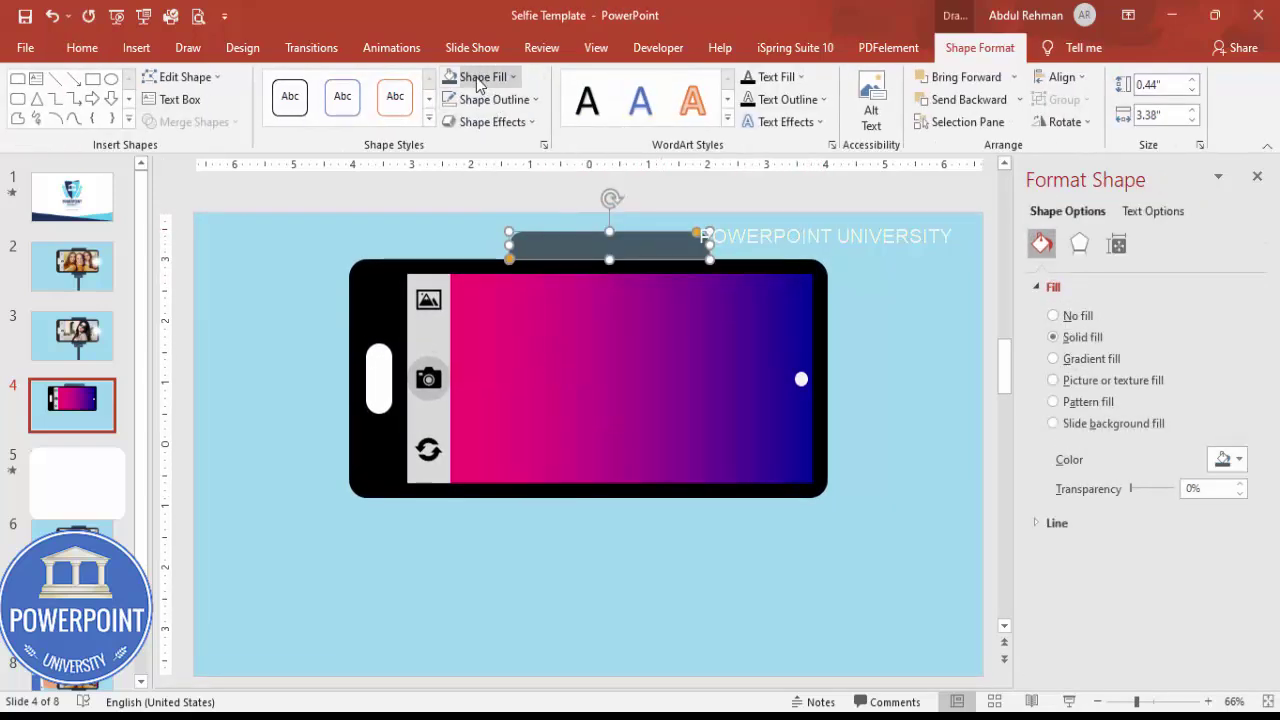
{"action": "left_click", "coordinate": [478, 77]}
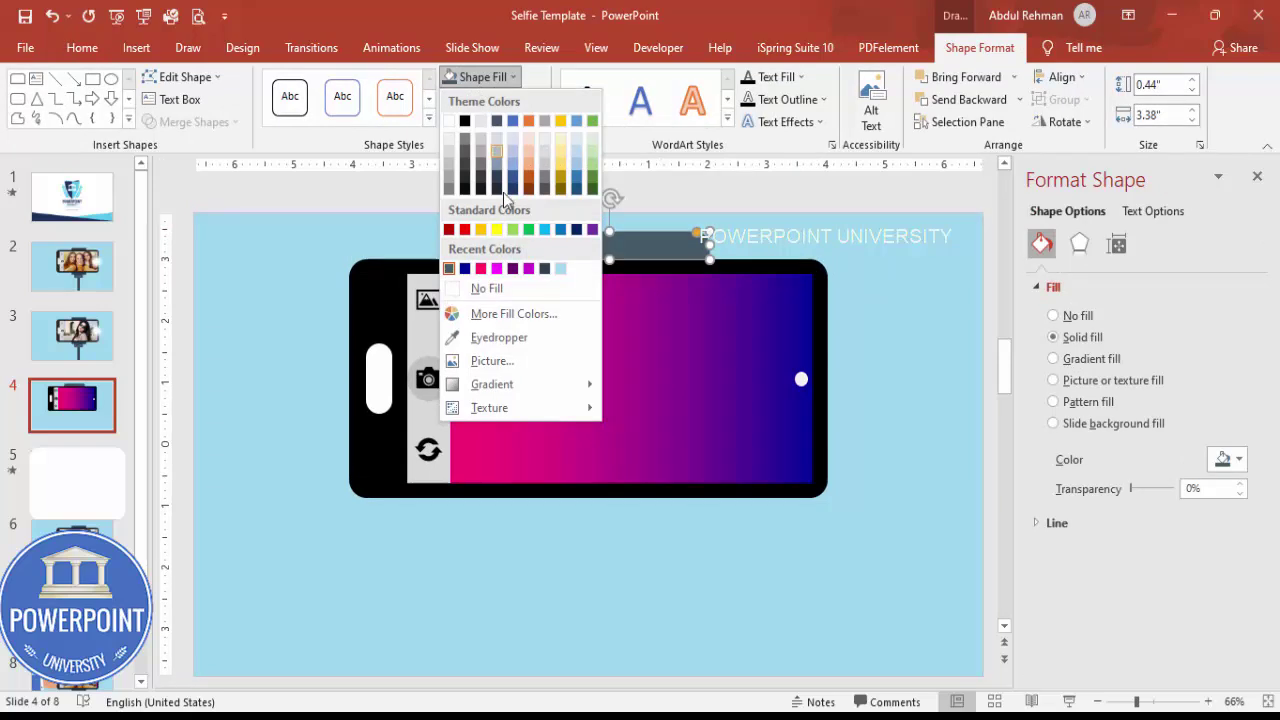
{"action": "left_click", "coordinate": [544, 268]}
{"action": "left_click", "coordinate": [845, 300]}
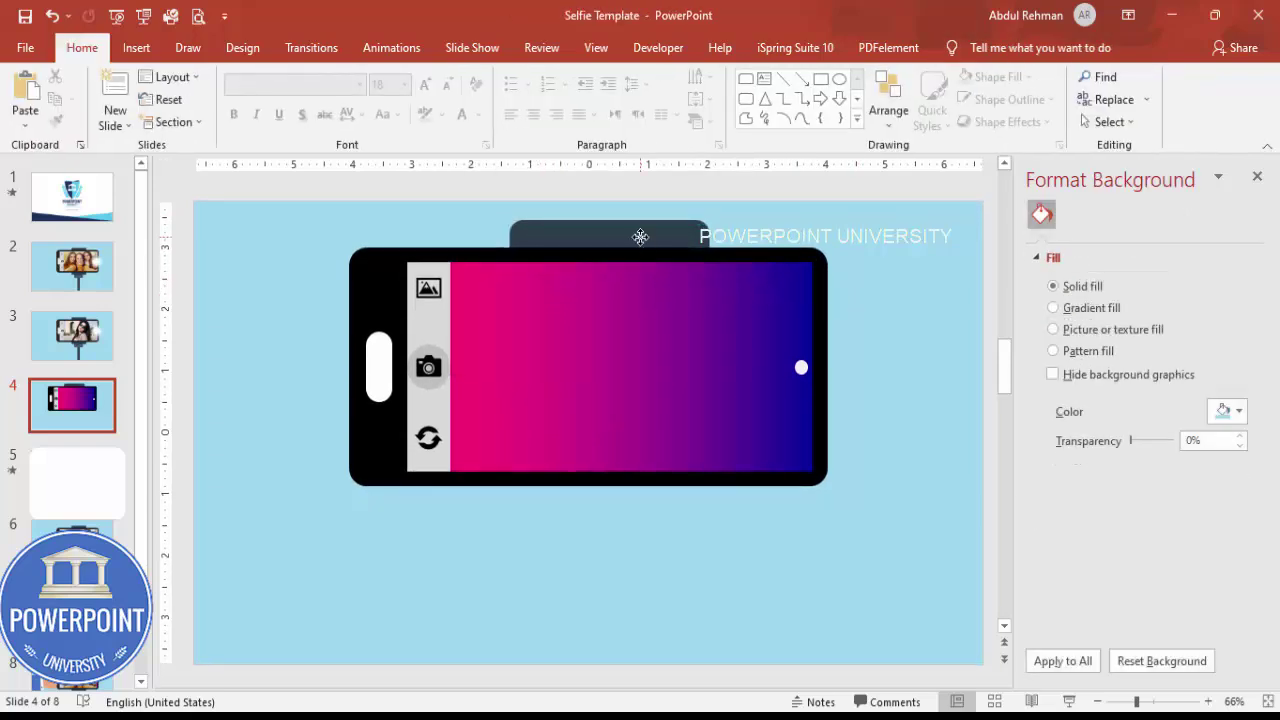
Copy the top bar below the phone, with rounded bottom corners and square top corners
{"action": "left_click", "coordinate": [643, 247]}
{"action": "left_click_drag", "start_coordinate": [643, 247], "coordinate": [647, 497]}
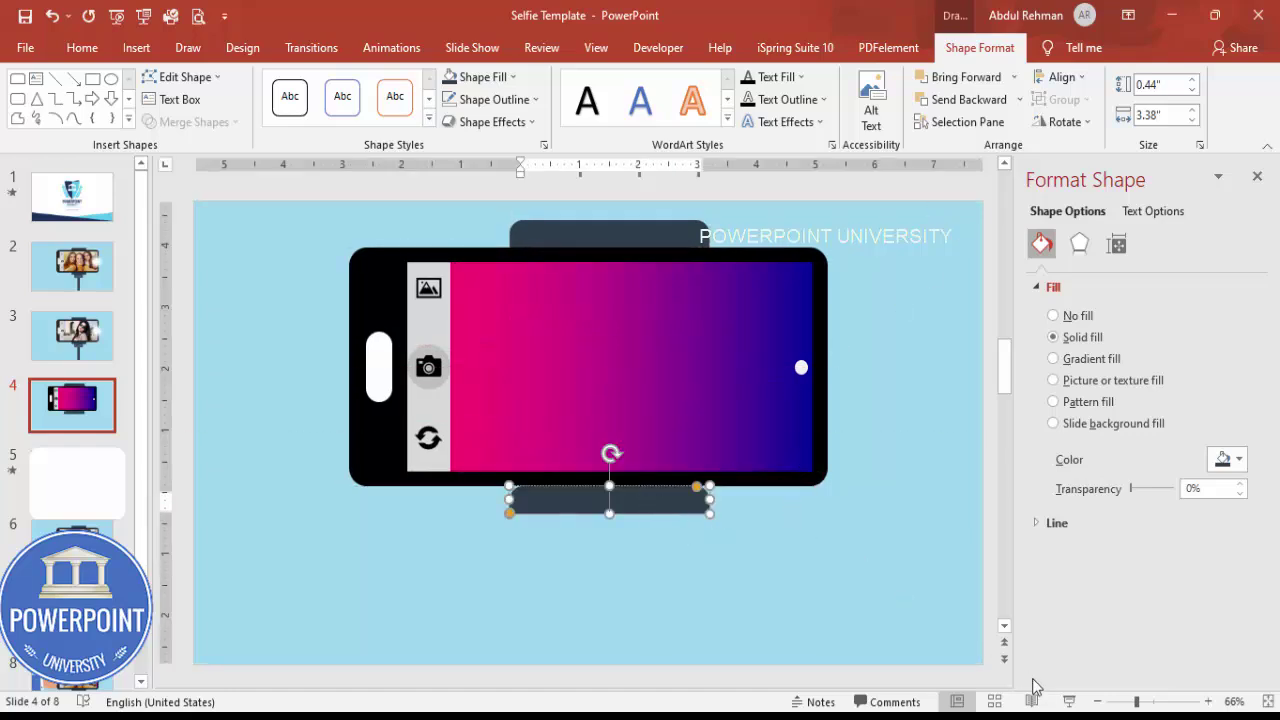
{"action": "left_click", "coordinate": [1159, 701]}
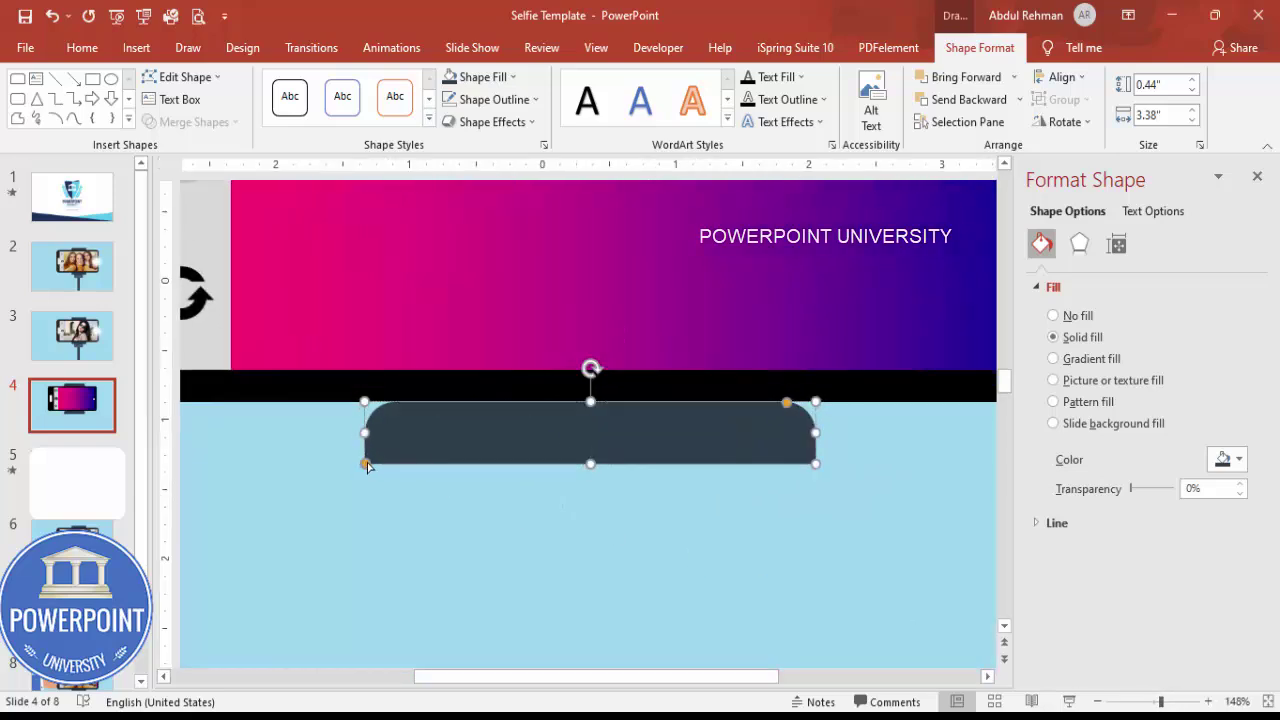
{"action": "left_click_drag", "start_coordinate": [367, 466], "coordinate": [390, 470]}
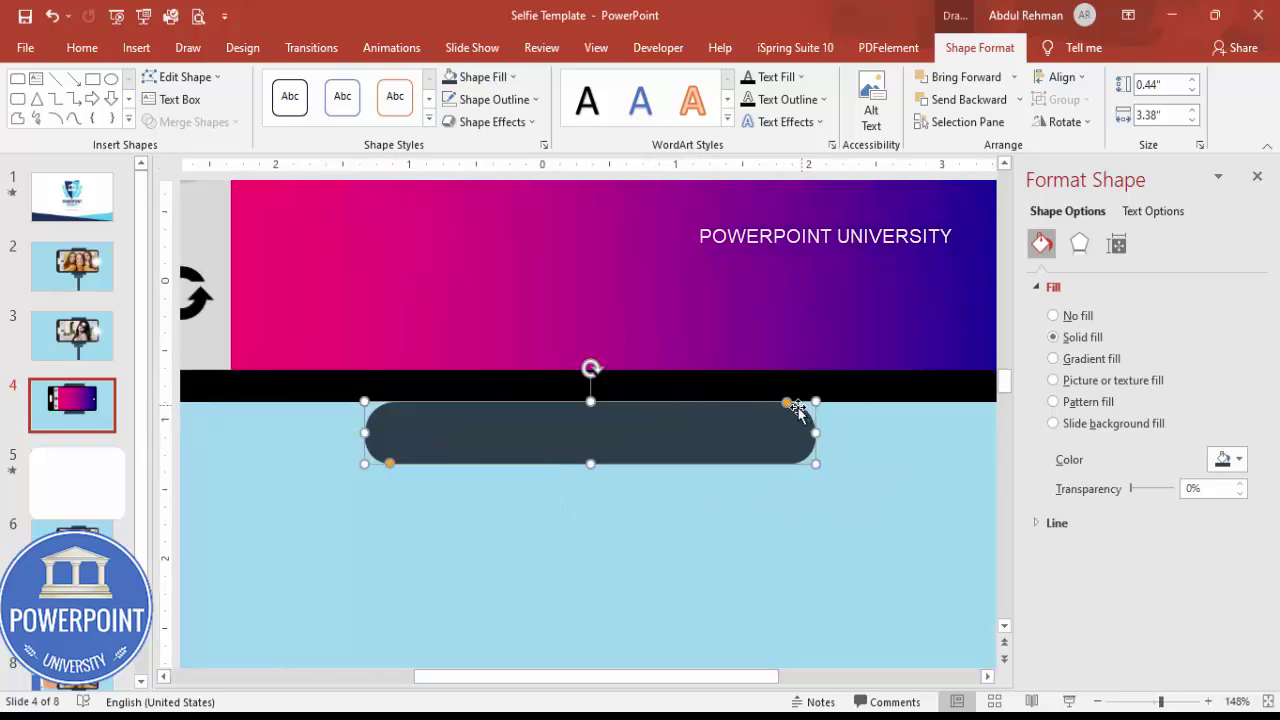
{"action": "left_click_drag", "start_coordinate": [789, 407], "coordinate": [826, 409]}
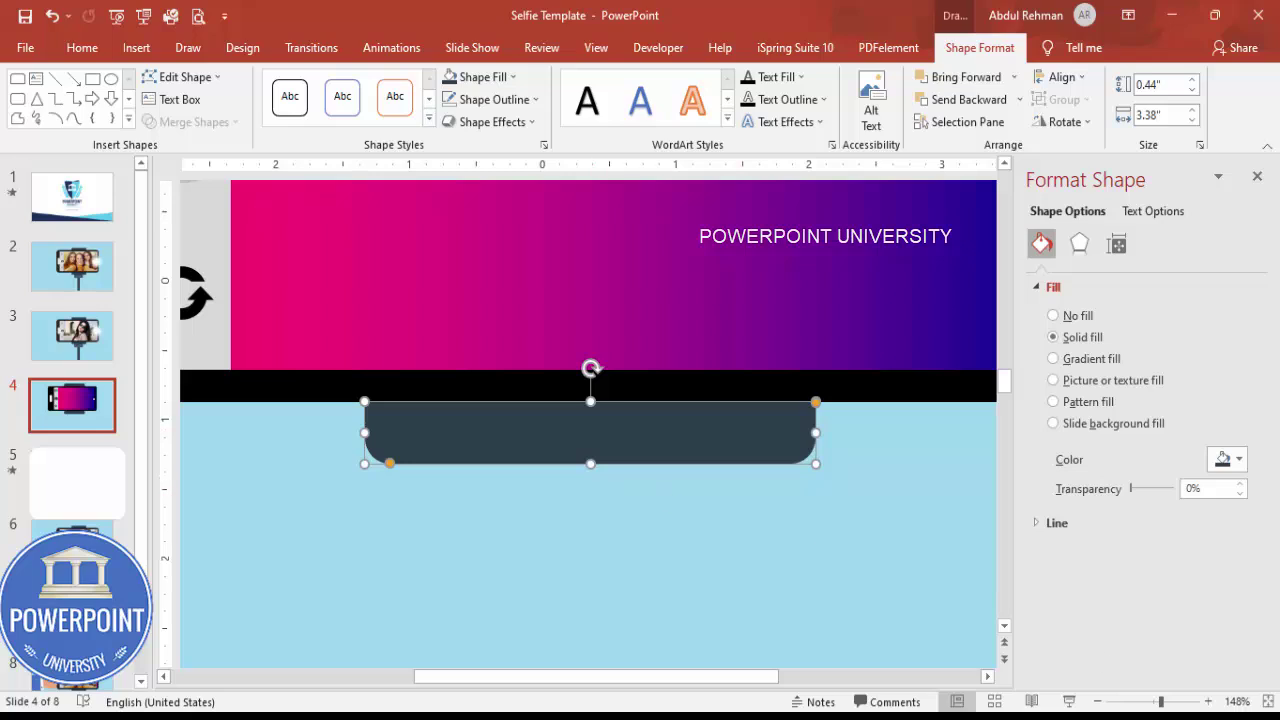
{"action": "scroll", "coordinate": [763, 554], "scroll_direction": "down", "scroll_amount": 6, "text": "ctrl"}
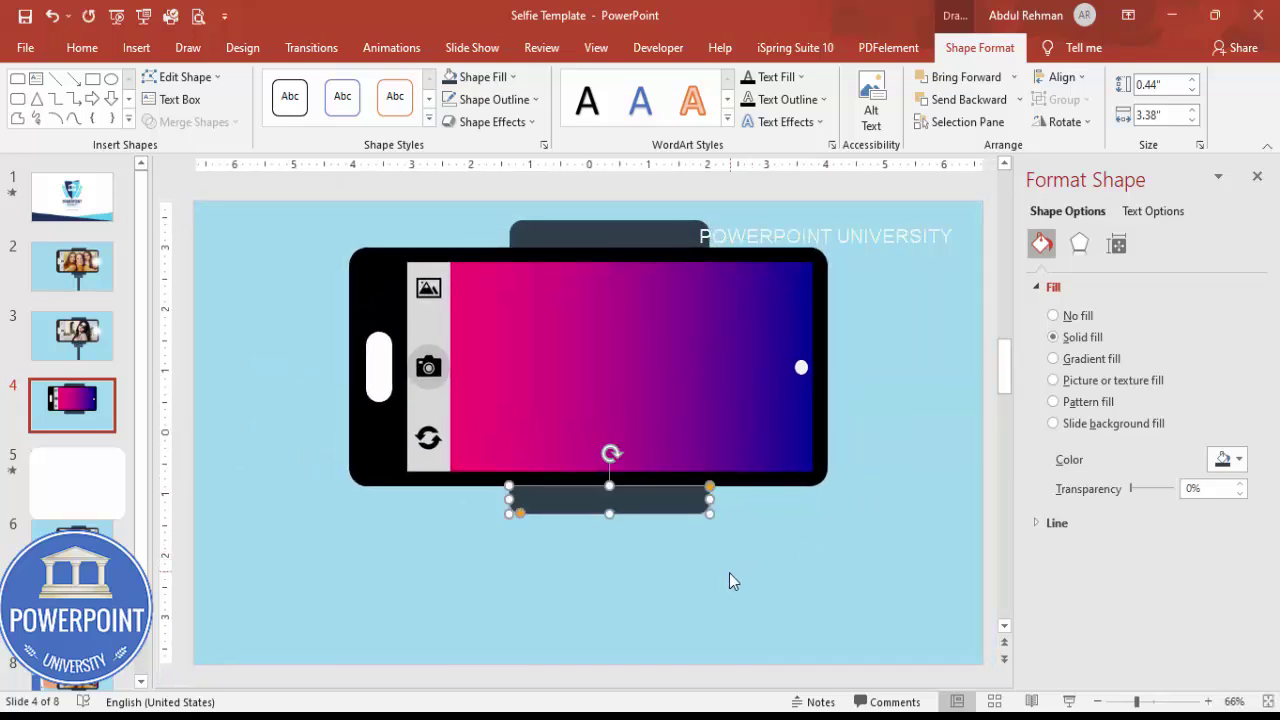
{"action": "left_click", "coordinate": [729, 581]}
Add a narrower copy under the holder bar and fill it lighter grey
{"action": "left_click", "coordinate": [590, 506]}
{"action": "left_click_drag", "start_coordinate": [638, 517], "coordinate": [636, 560], "text": "ctrl"}
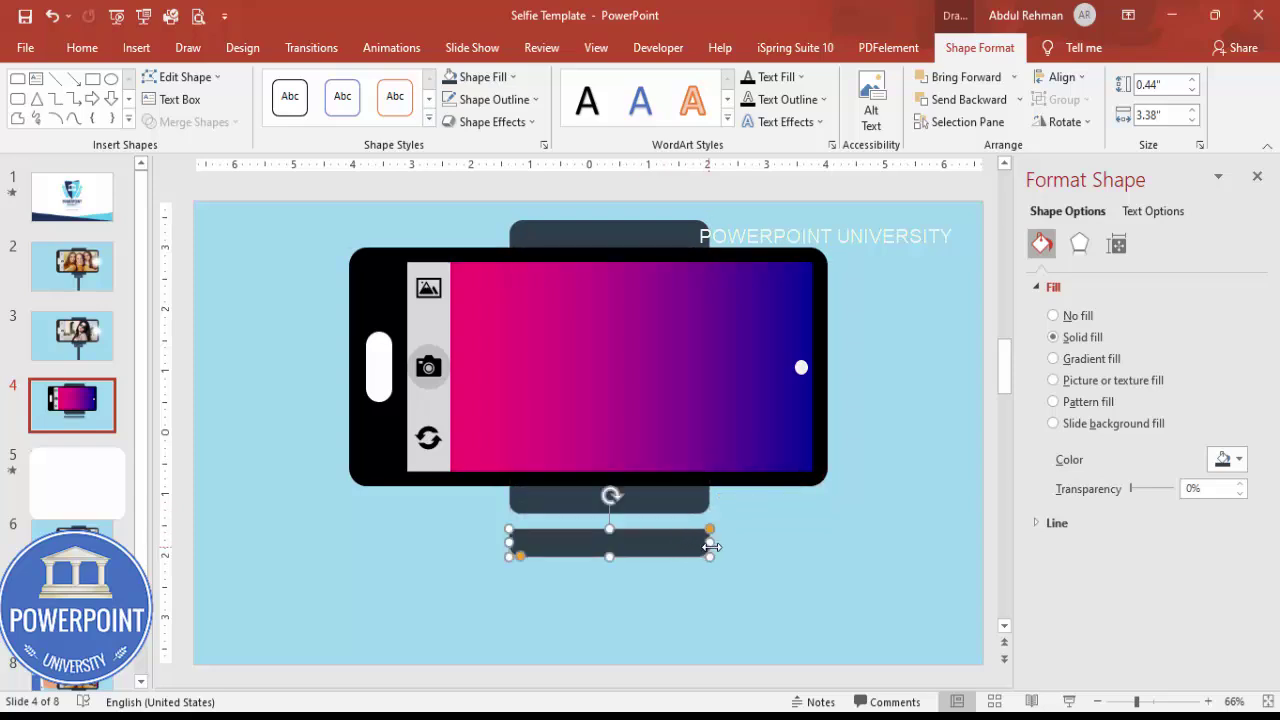
{"action": "left_click_drag", "start_coordinate": [709, 543], "coordinate": [577, 573]}
{"action": "left_click_drag", "start_coordinate": [597, 551], "coordinate": [627, 536]}
{"action": "left_click", "coordinate": [488, 80]}
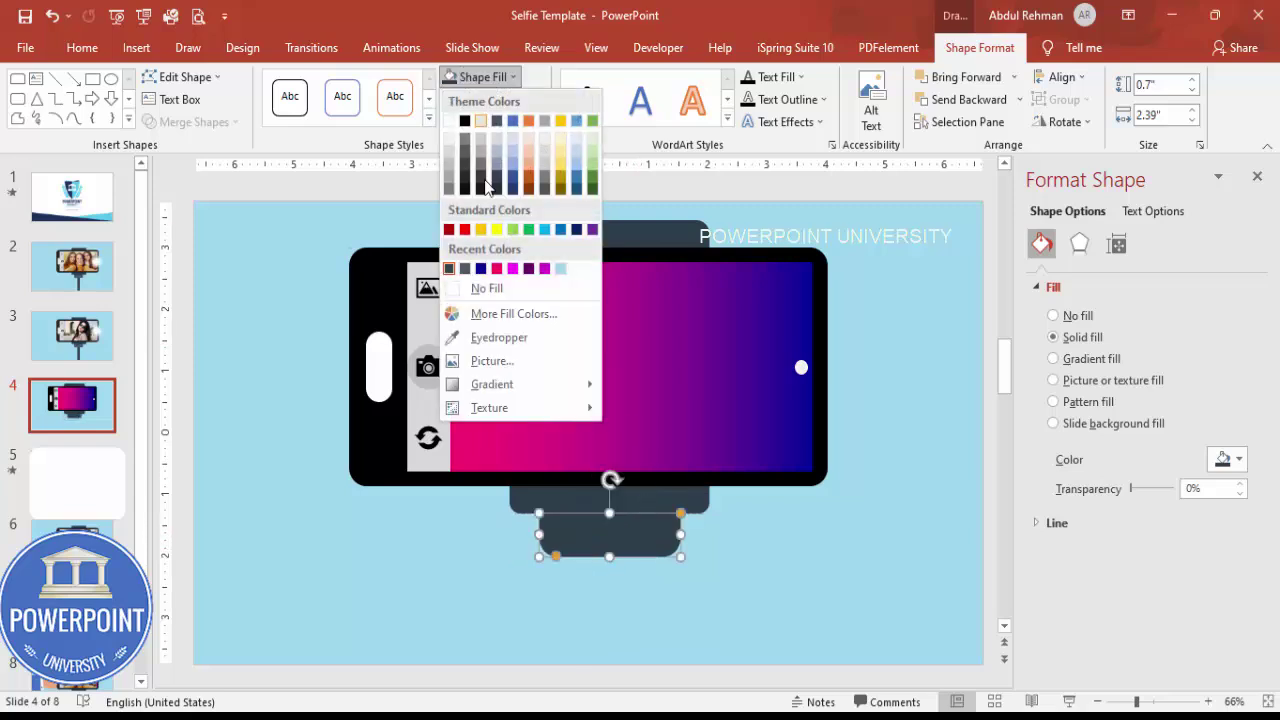
{"action": "left_click", "coordinate": [463, 268]}
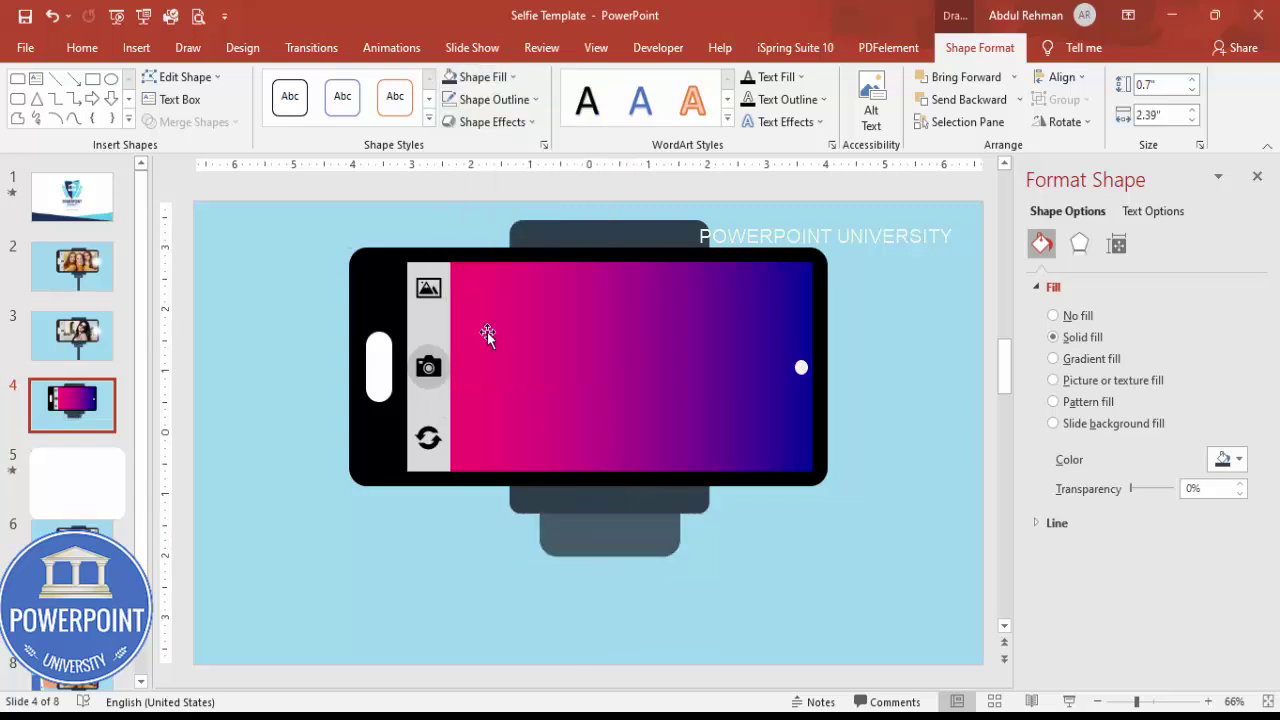
{"action": "left_click_drag", "start_coordinate": [614, 537], "coordinate": [622, 535]}
Draw an outline-free rectangle stick below the grey block
{"action": "left_click", "coordinate": [738, 555]}
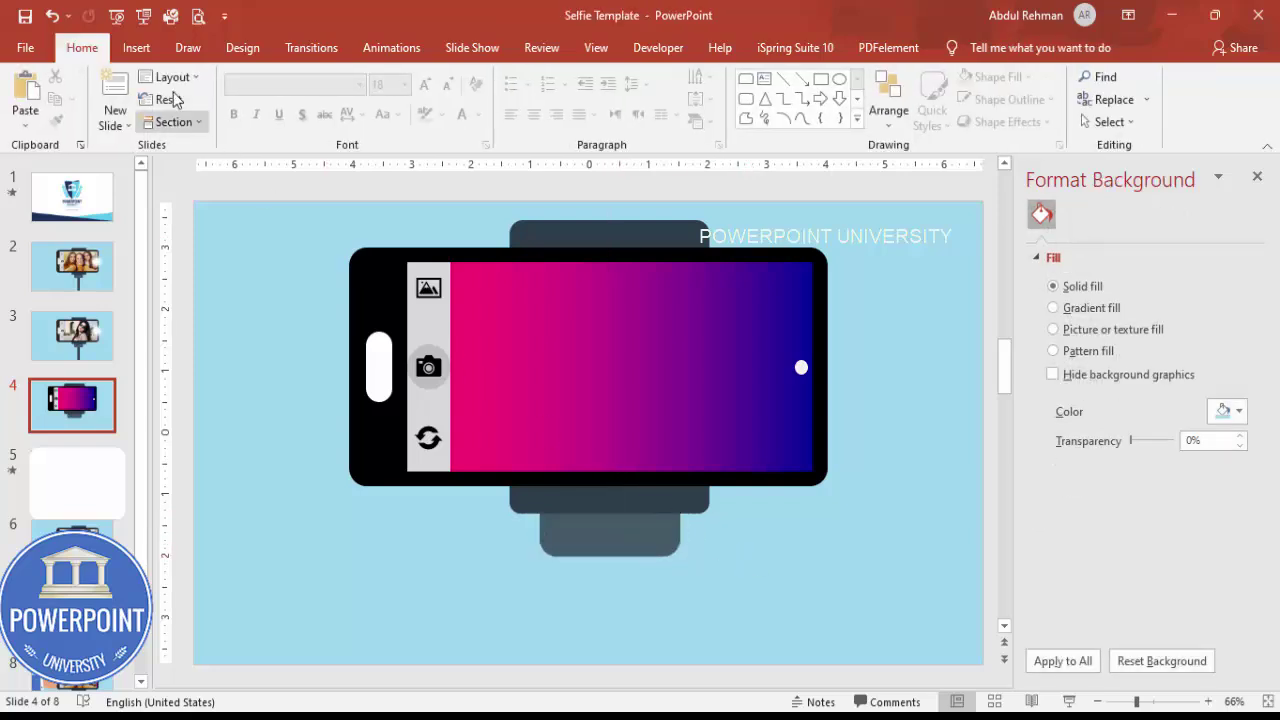
{"action": "left_click", "coordinate": [140, 52]}
{"action": "left_click", "coordinate": [296, 115]}
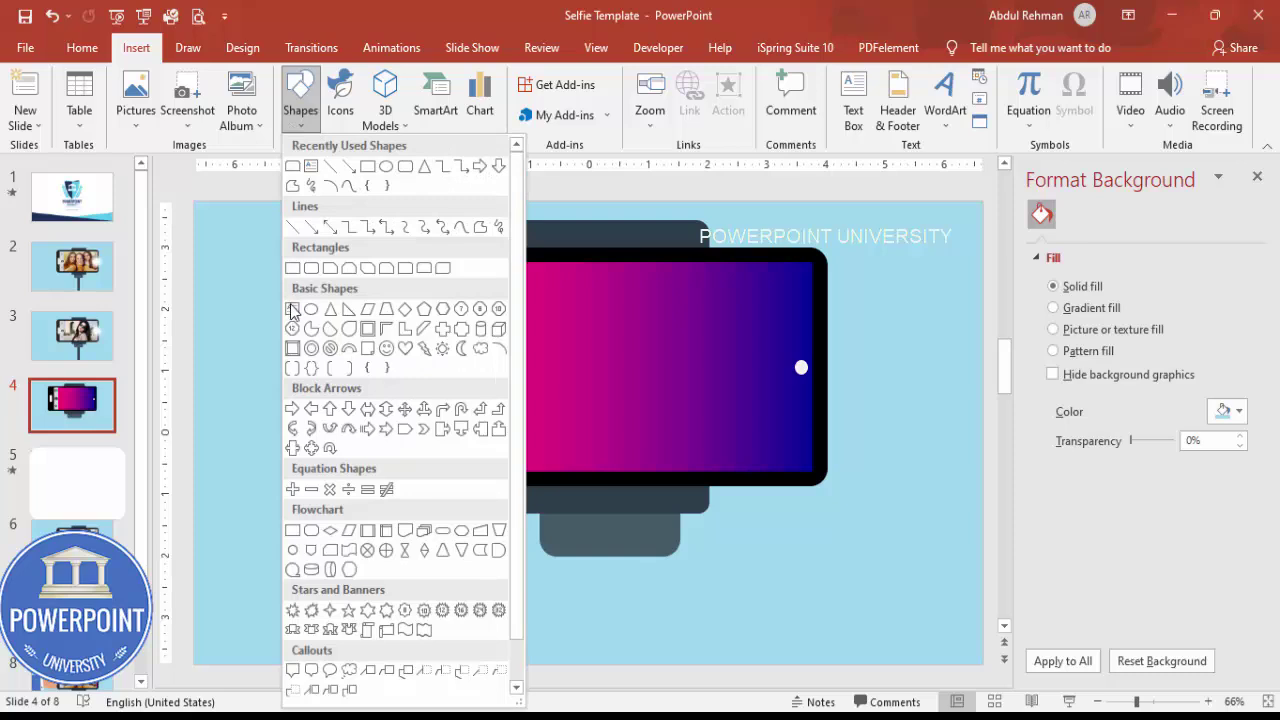
{"action": "left_click", "coordinate": [294, 272]}
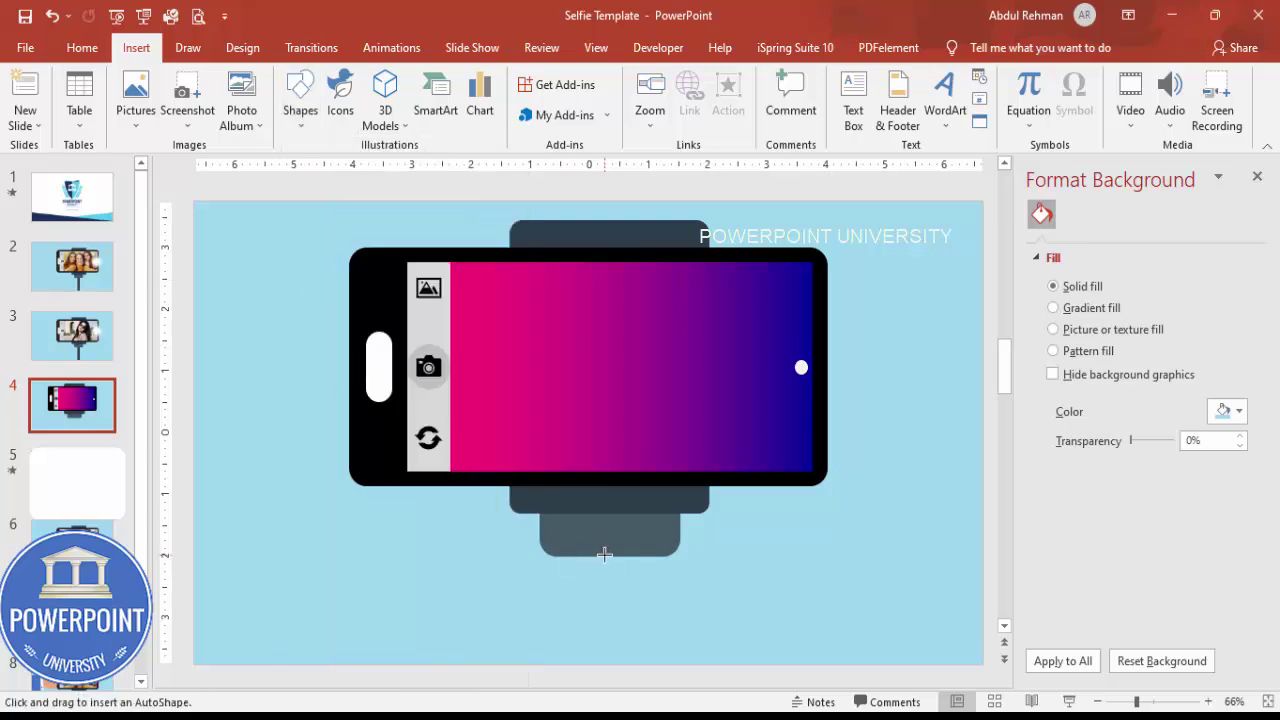
{"action": "left_click_drag", "start_coordinate": [604, 554], "coordinate": [612, 639]}
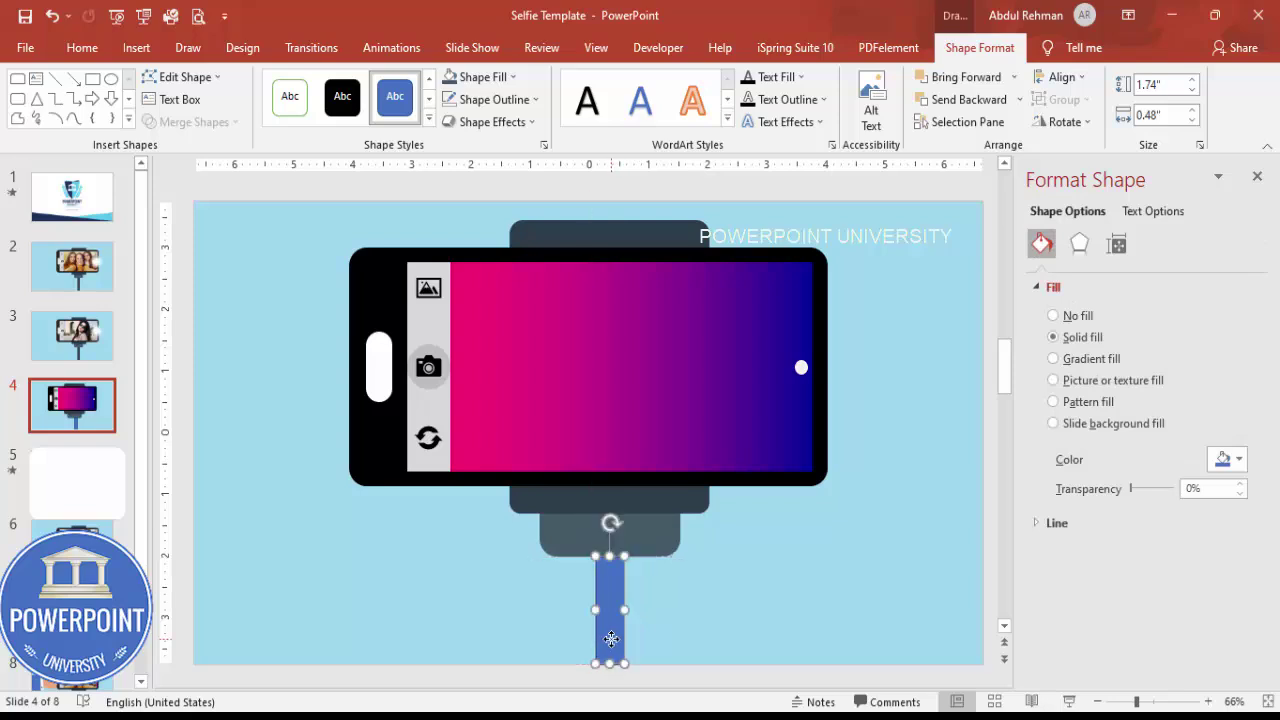
{"action": "left_click", "coordinate": [510, 100]}
{"action": "left_click", "coordinate": [504, 312]}
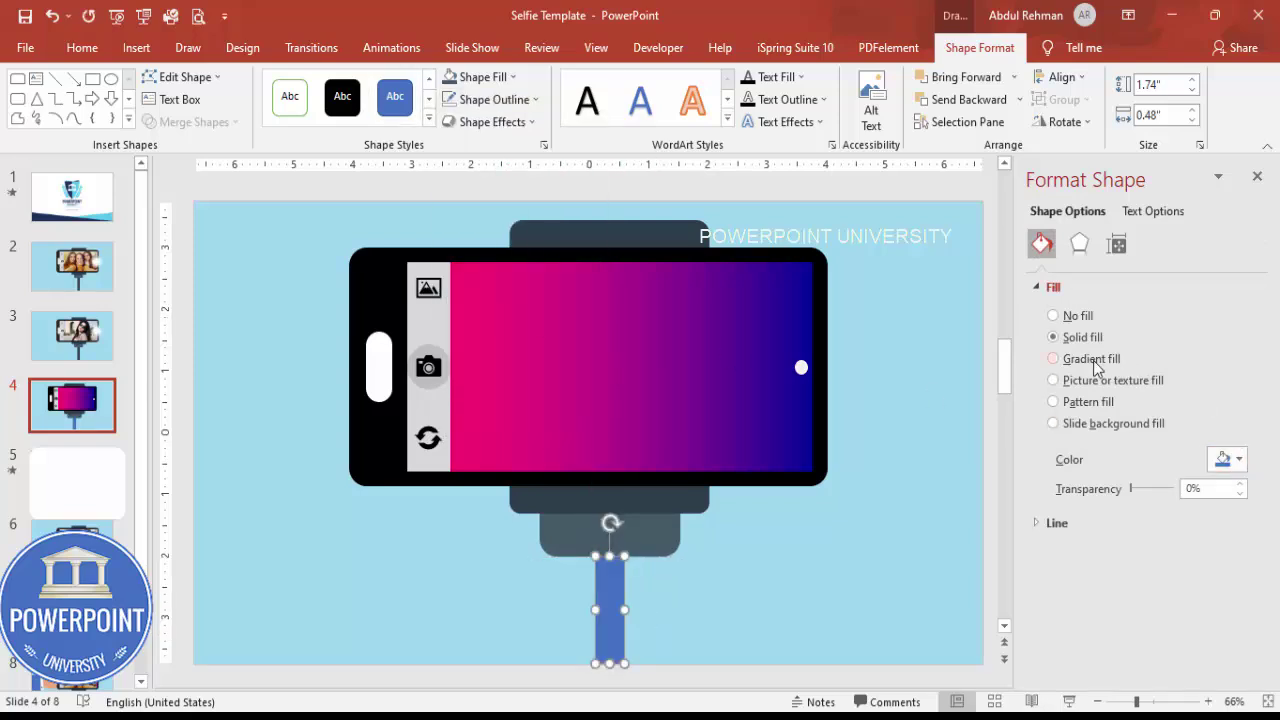
Give the stick a gradient fill: dark navy first stop, grey at 44%, dark grey last stop
{"action": "left_click", "coordinate": [1054, 358]}
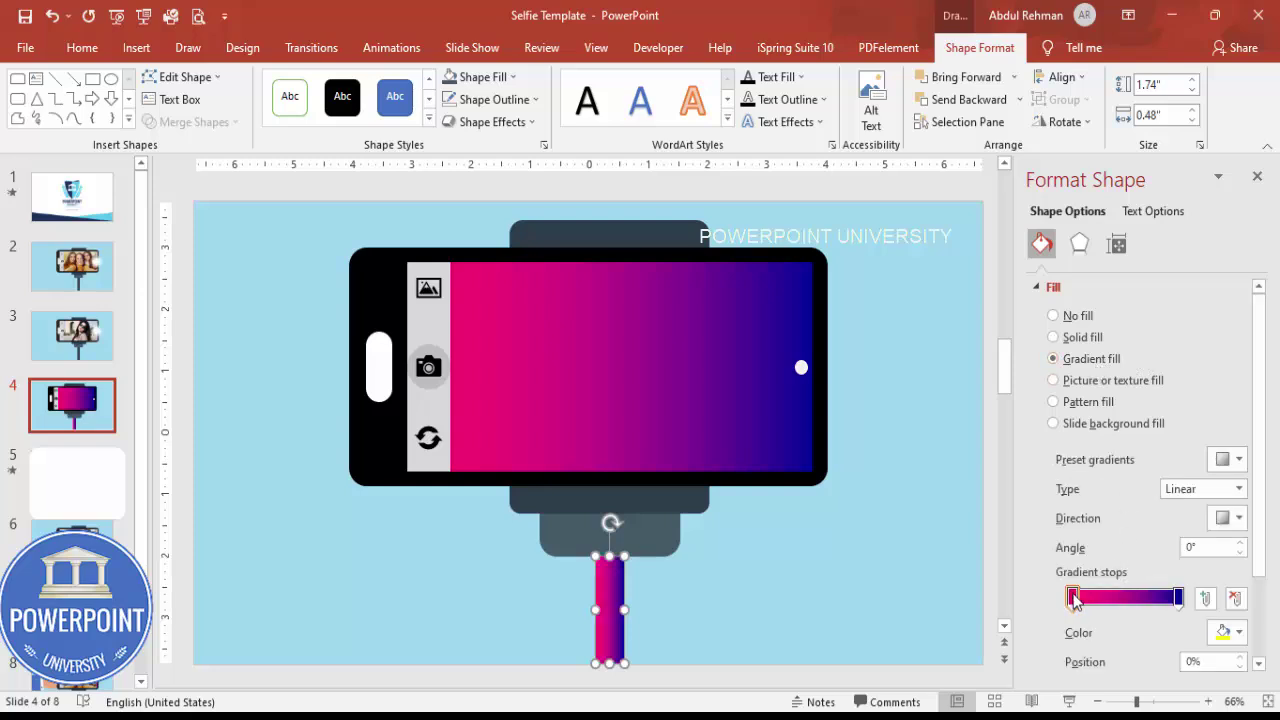
{"action": "left_click", "coordinate": [1224, 632]}
{"action": "left_click", "coordinate": [1145, 425]}
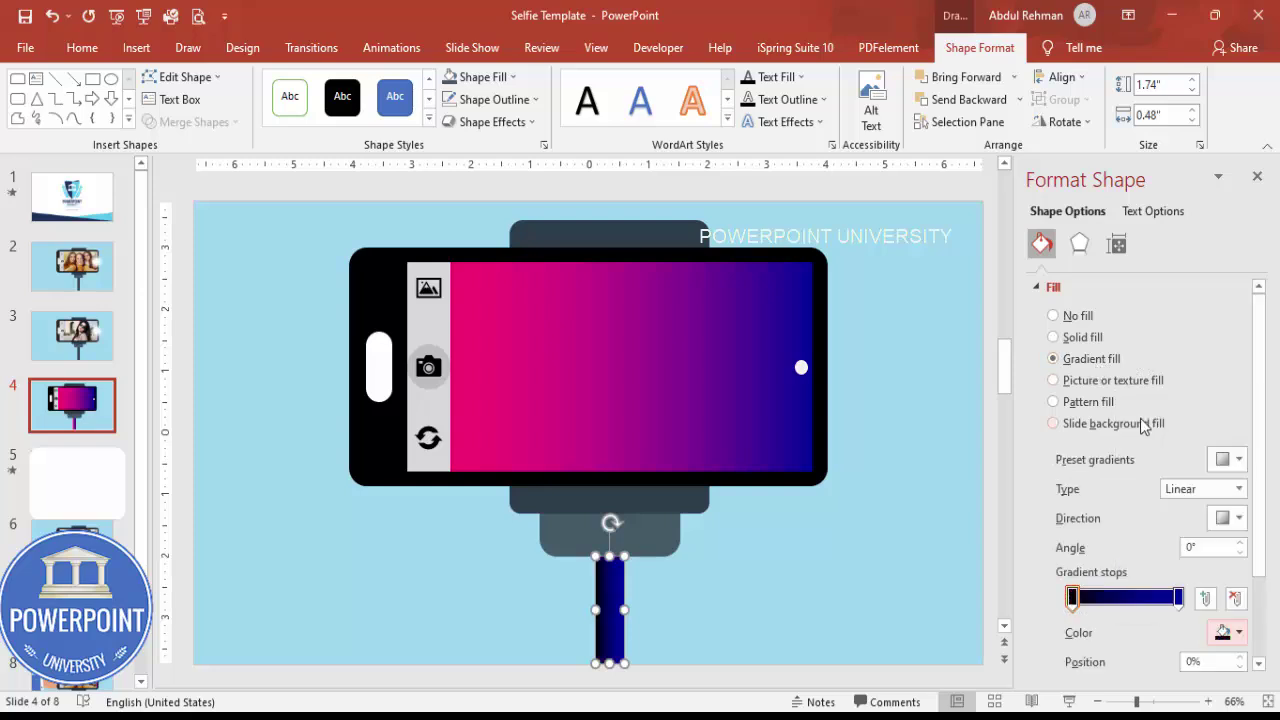
{"action": "left_click", "coordinate": [1119, 598]}
{"action": "left_click", "coordinate": [1224, 632]}
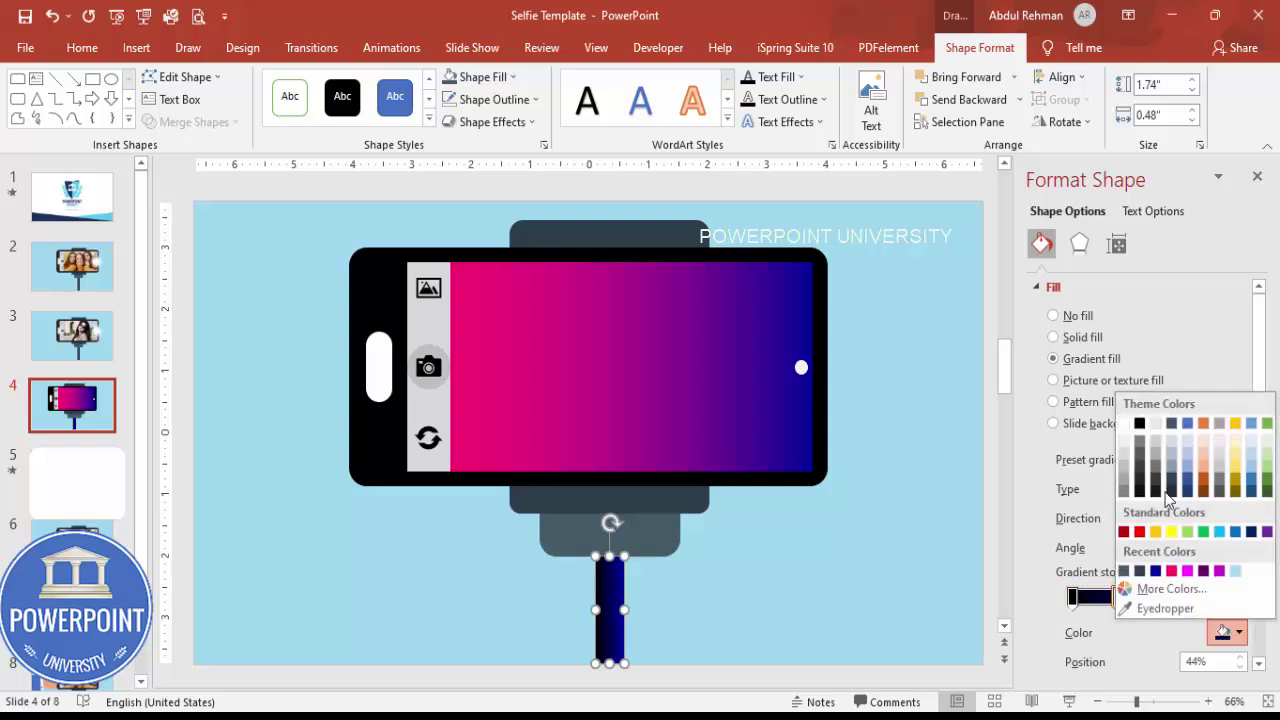
{"action": "left_click", "coordinate": [1125, 484]}
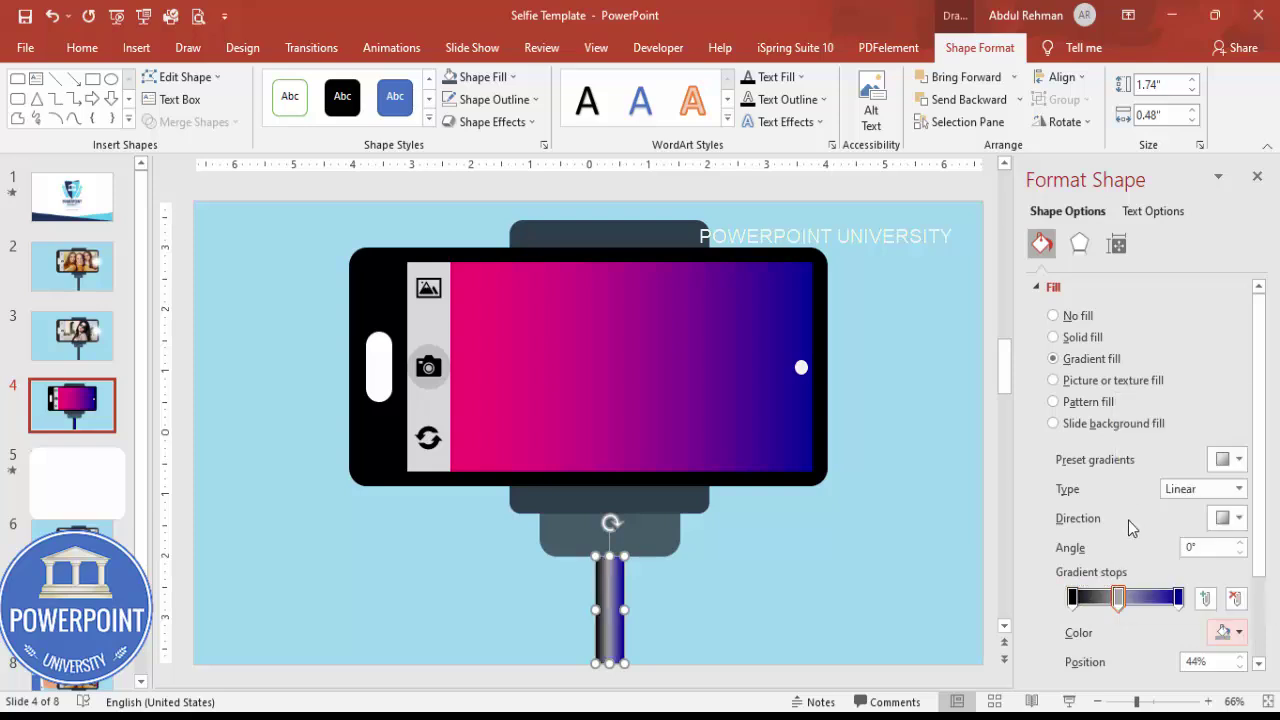
{"action": "left_click", "coordinate": [1178, 598]}
{"action": "left_click", "coordinate": [1224, 634]}
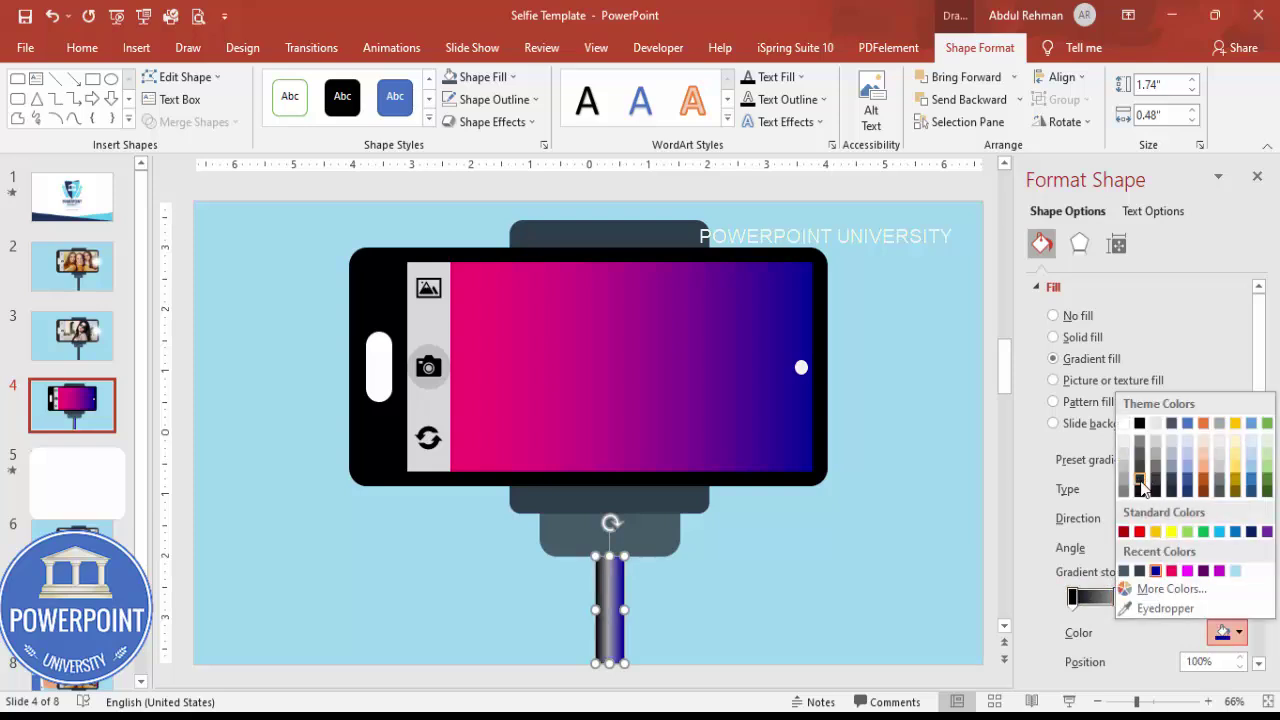
{"action": "left_click", "coordinate": [1141, 482]}
{"action": "left_click", "coordinate": [829, 591]}
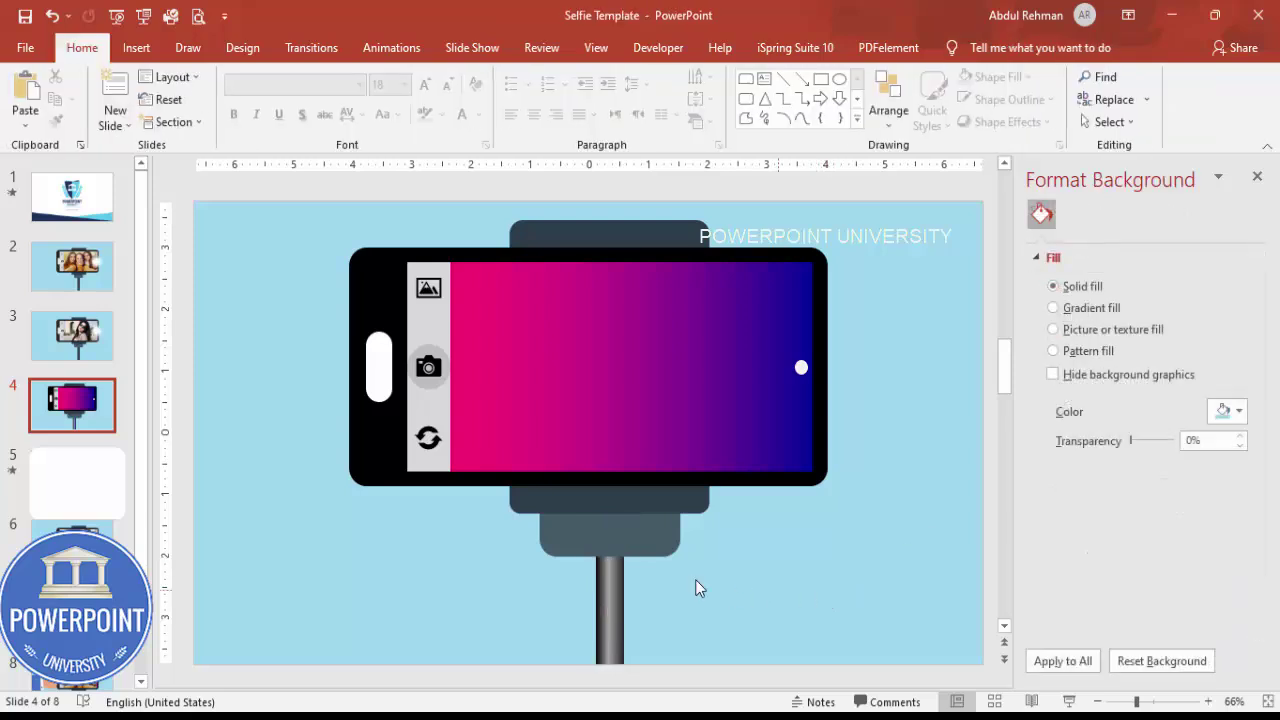
Select the phone's gradient screen rectangle and drag a copy beside the phone
{"action": "left_click", "coordinate": [633, 540]}
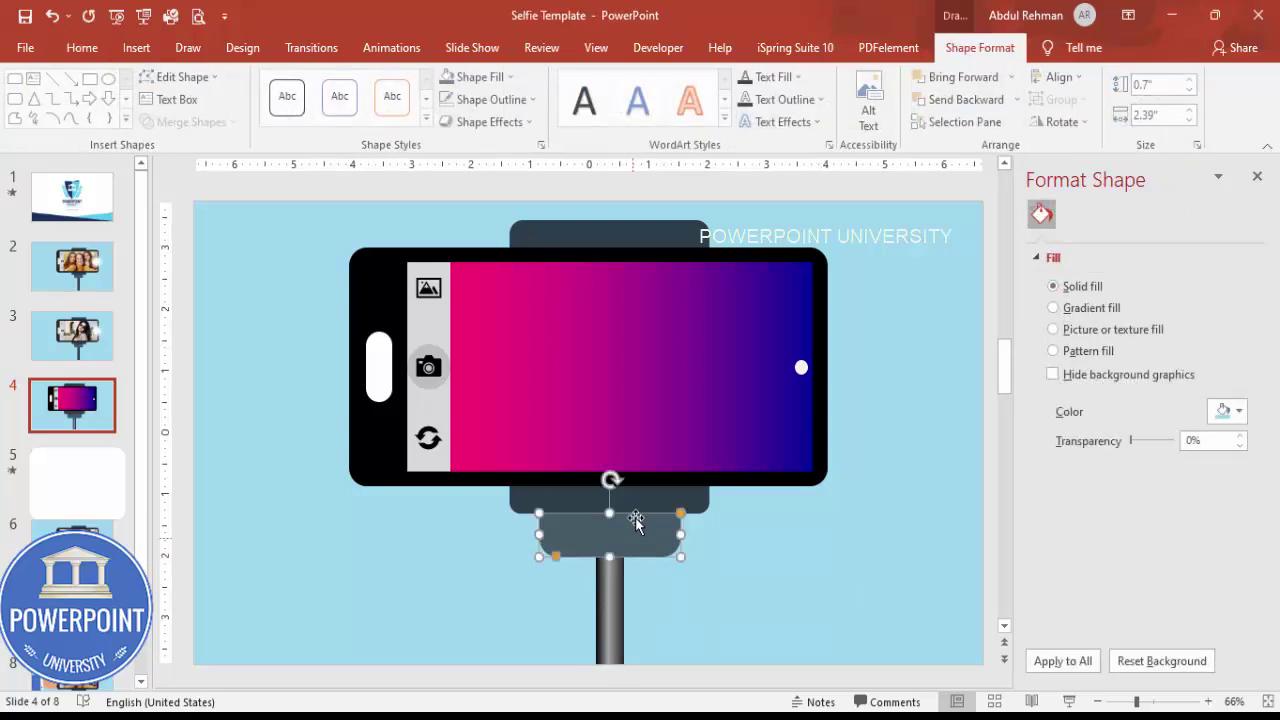
{"action": "left_click", "coordinate": [792, 522]}
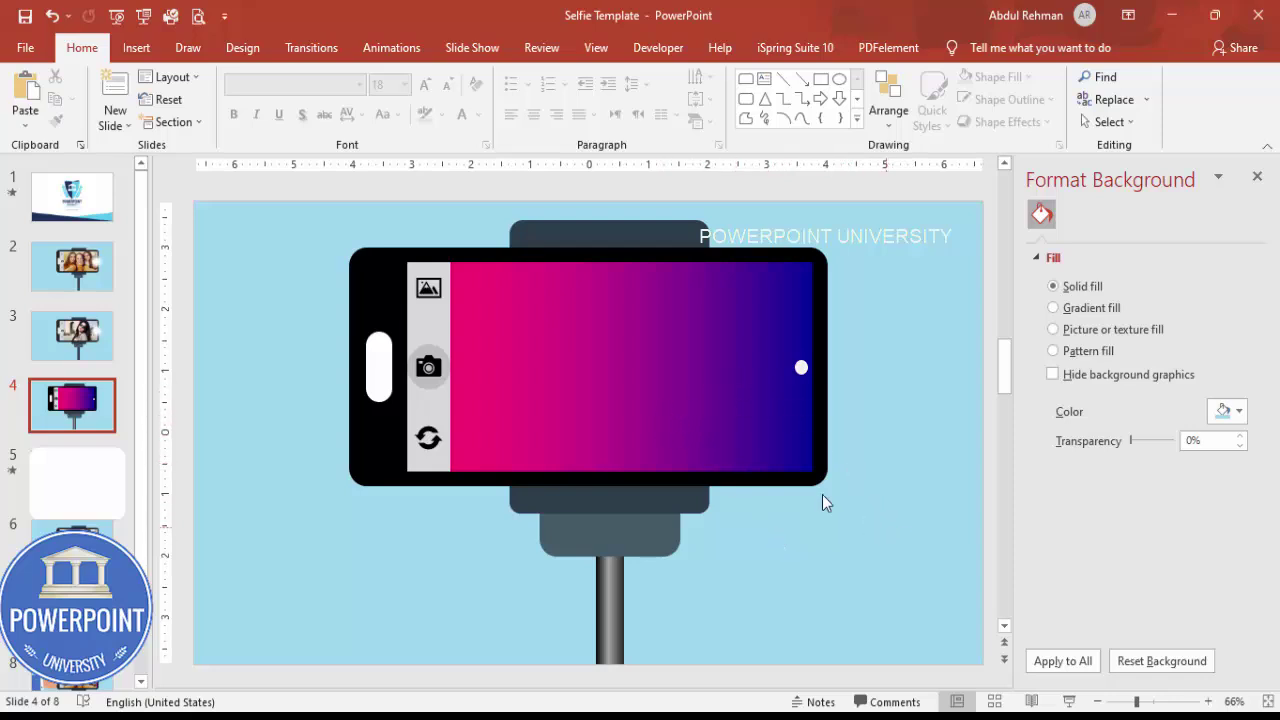
{"action": "left_click", "coordinate": [580, 365]}
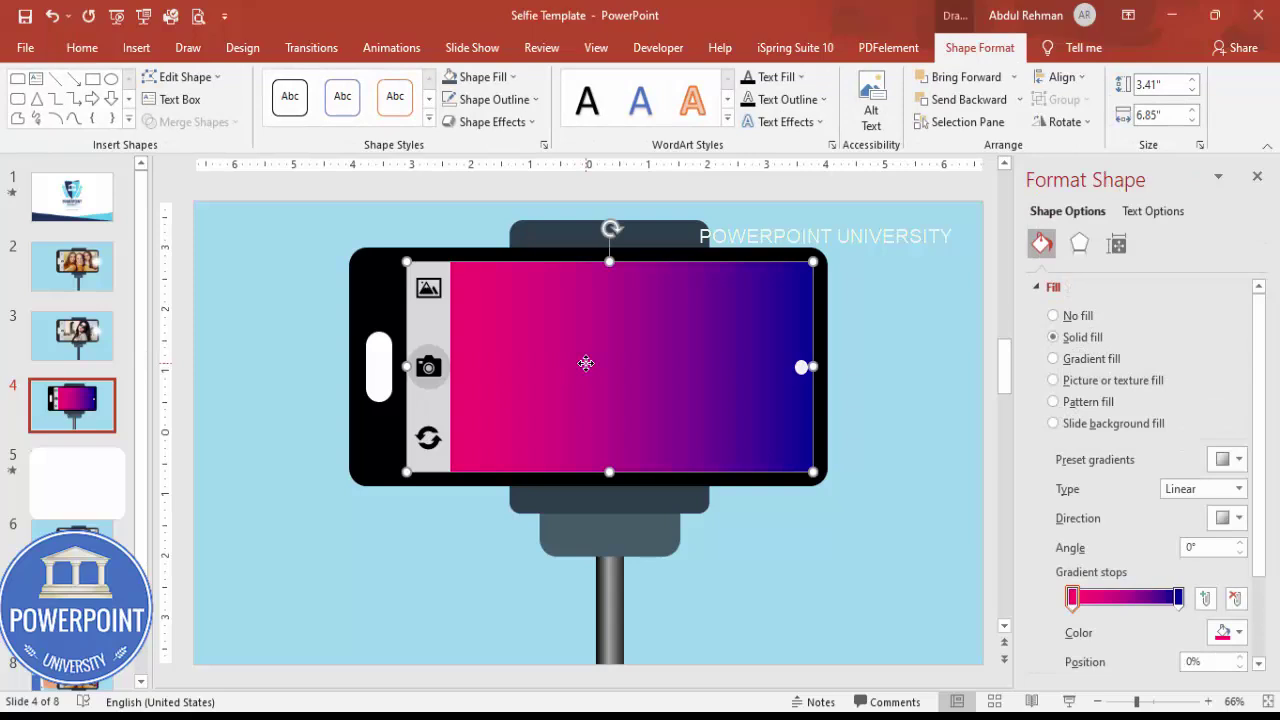
{"action": "left_click_drag", "start_coordinate": [586, 363], "coordinate": [691, 433]}
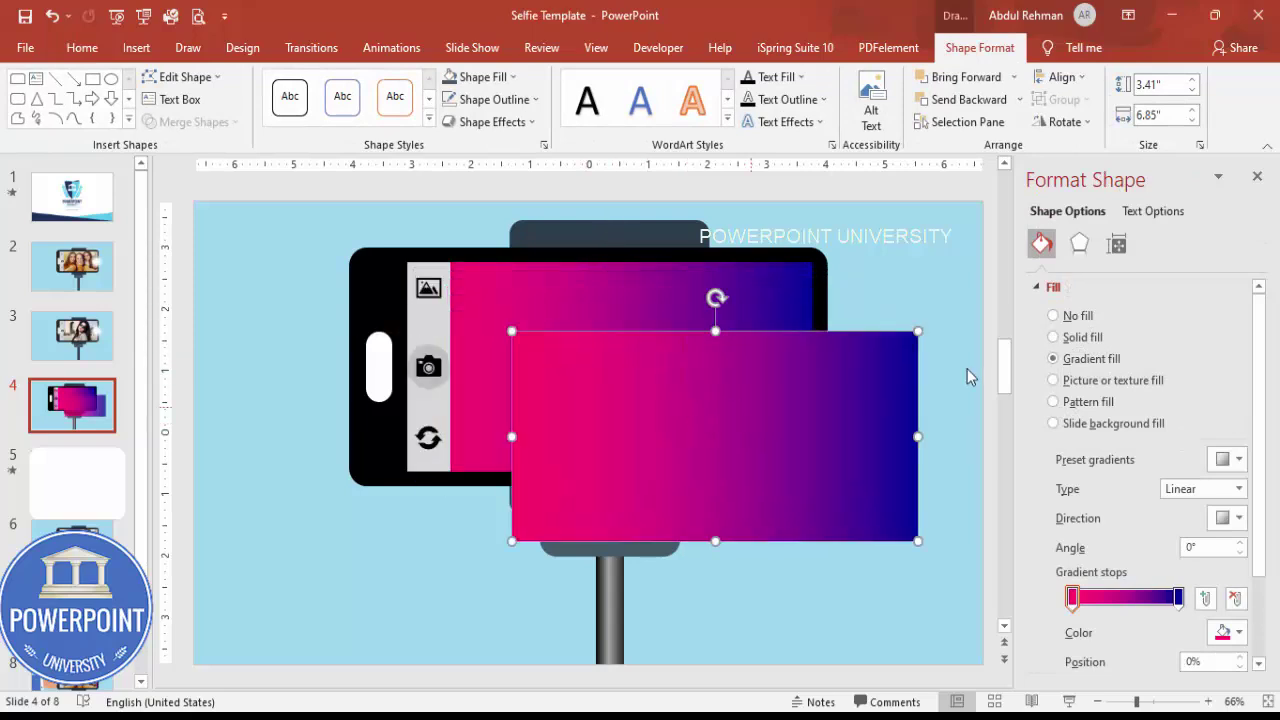
Fill the duplicate rectangle with a mountain photo from an online pictures search for 'selfie'
{"action": "left_click", "coordinate": [1134, 384]}
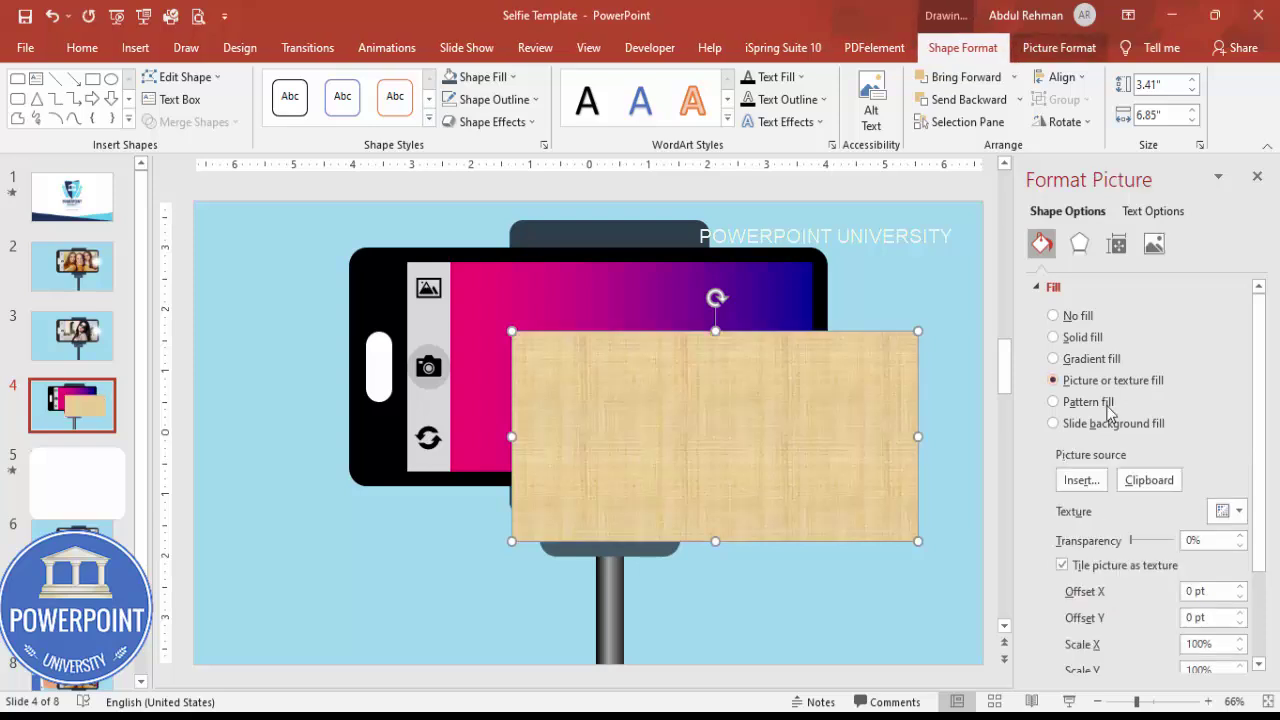
{"action": "left_click", "coordinate": [1081, 479]}
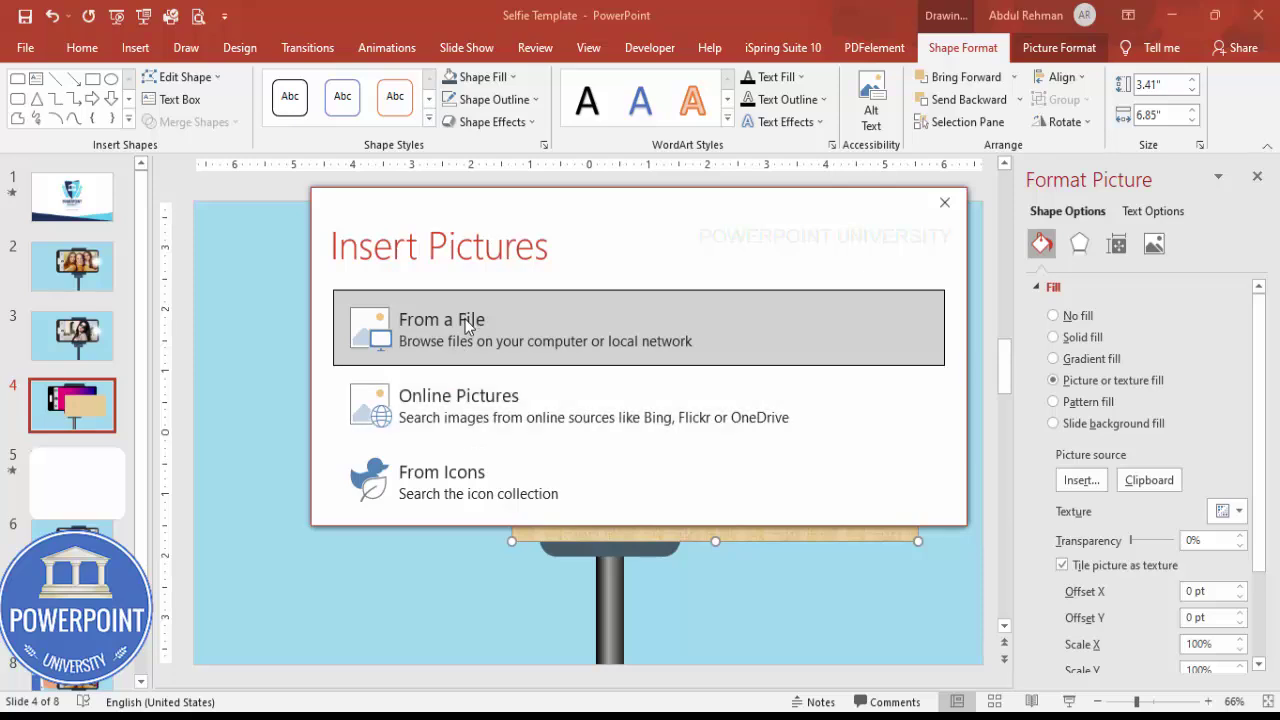
{"action": "left_click", "coordinate": [470, 410]}
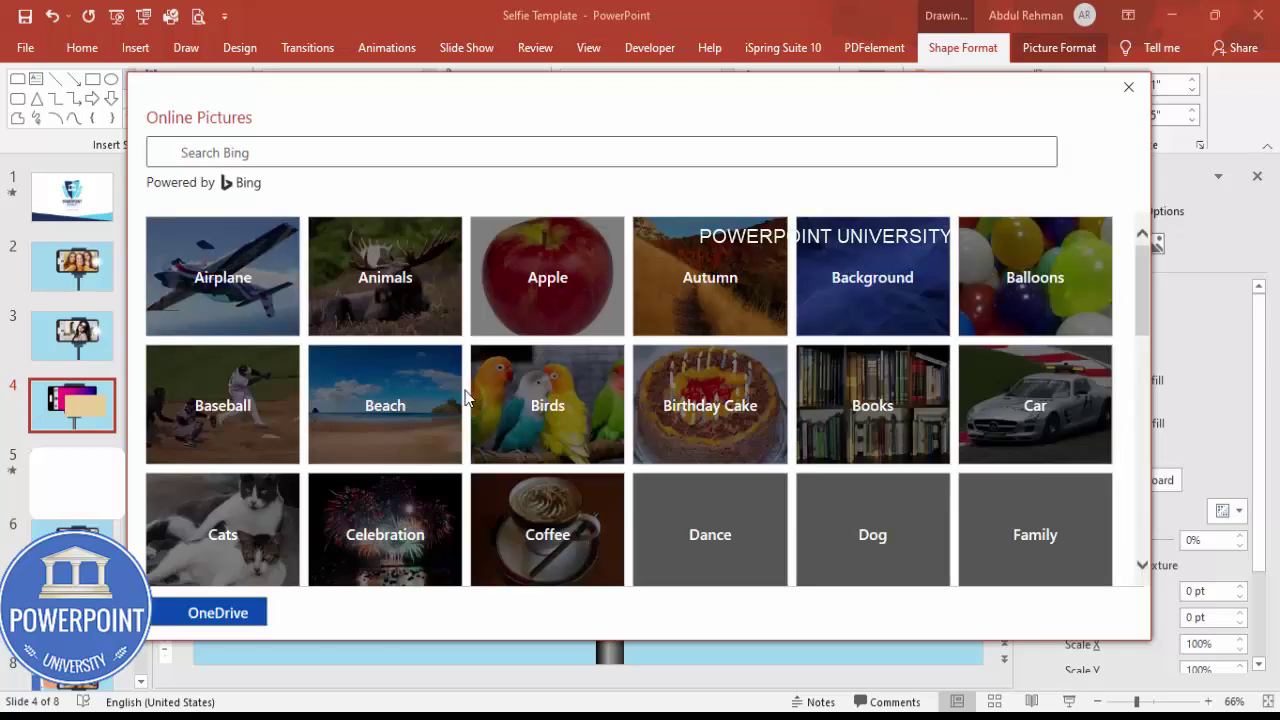
{"action": "left_click", "coordinate": [324, 163]}
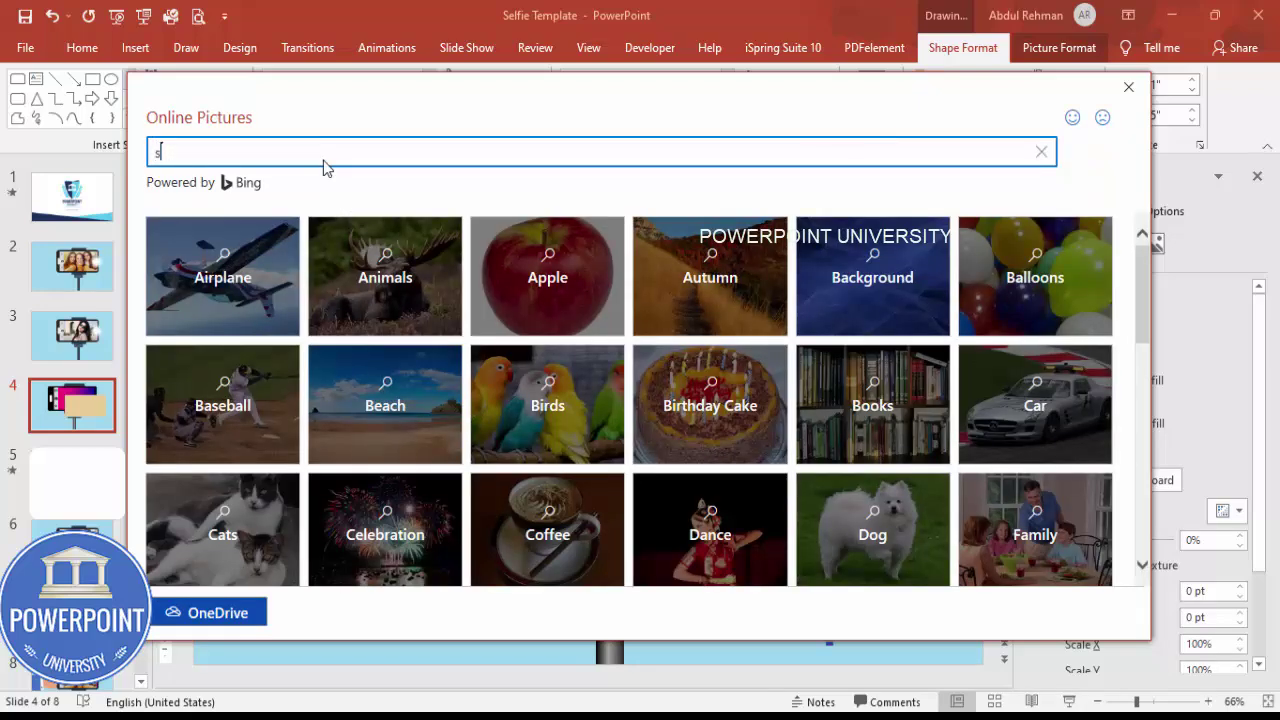
{"action": "type", "text": "selfie"}
{"action": "key", "text": "Return"}
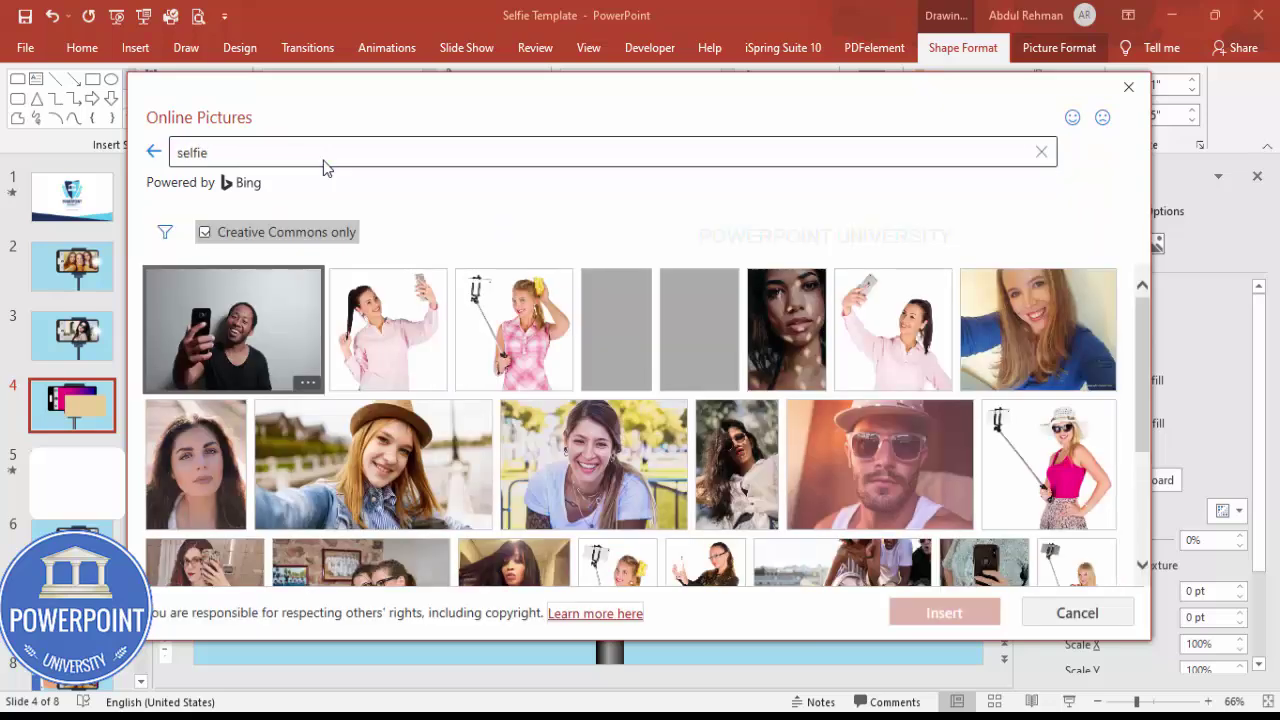
{"action": "scroll", "coordinate": [800, 412], "scroll_direction": "down", "scroll_amount": 5}
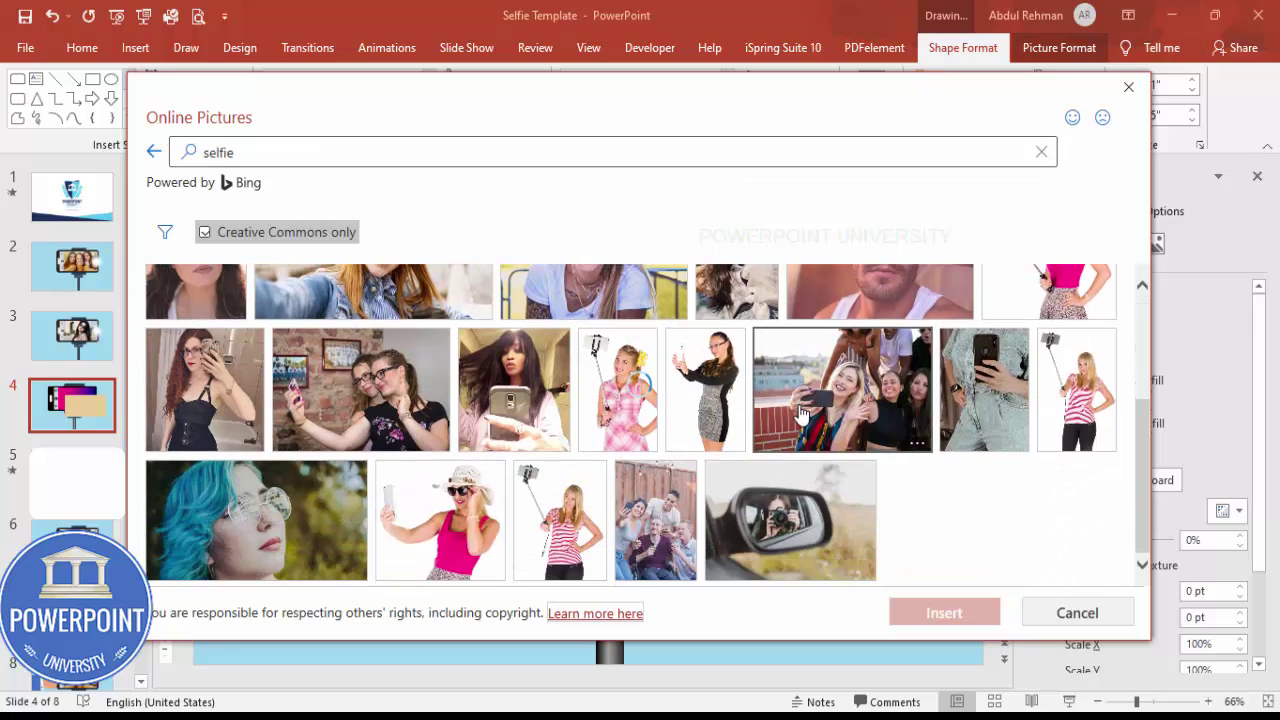
{"action": "scroll", "coordinate": [800, 412], "scroll_direction": "down", "scroll_amount": 3}
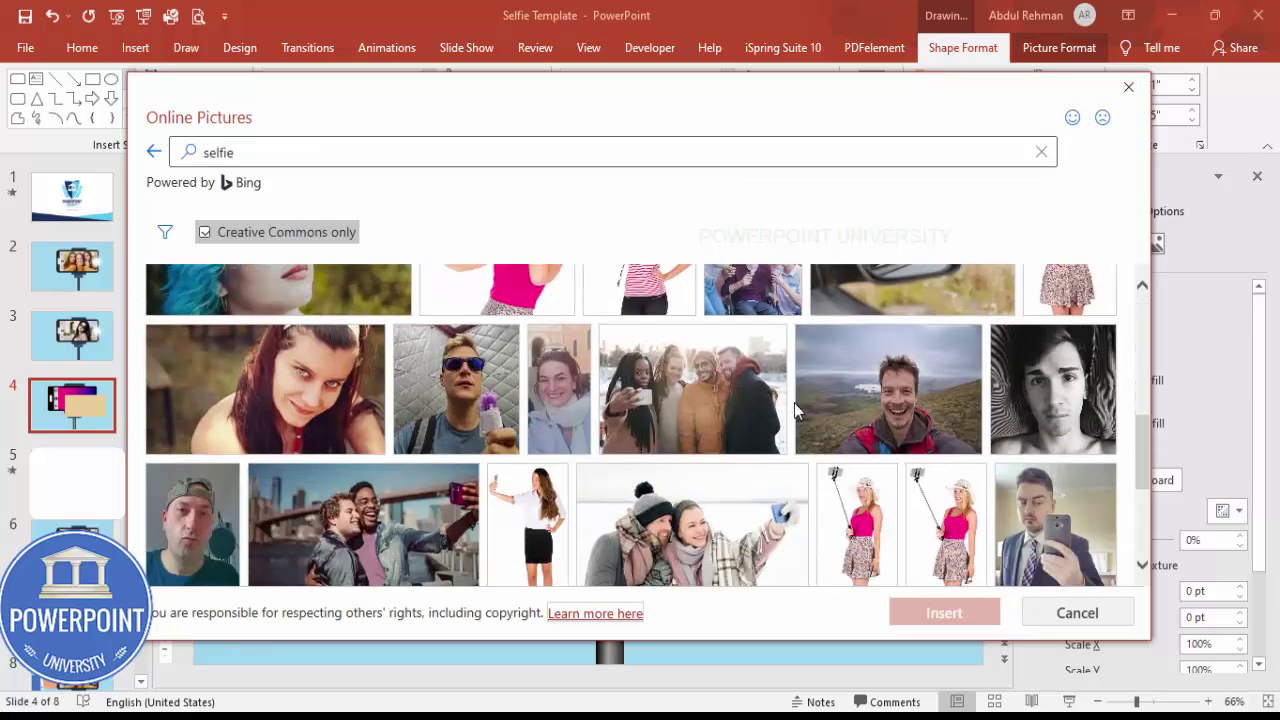
{"action": "left_click", "coordinate": [902, 400]}
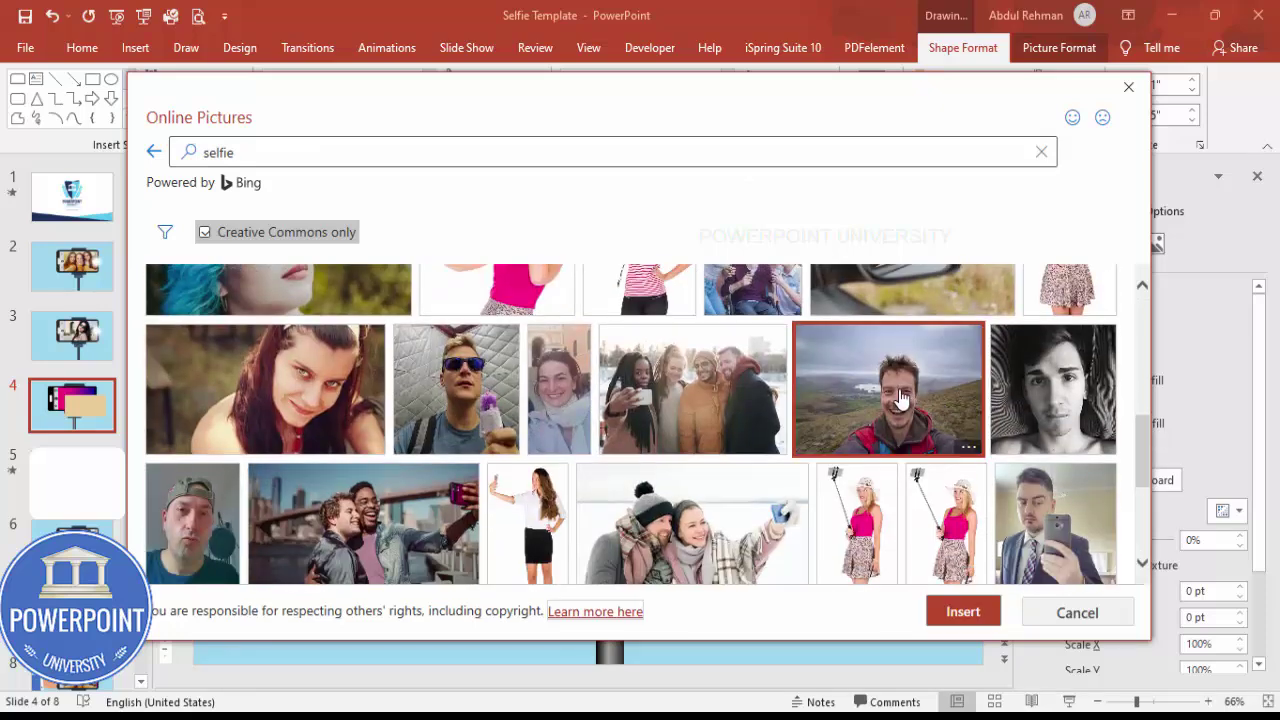
{"action": "left_click", "coordinate": [940, 612]}
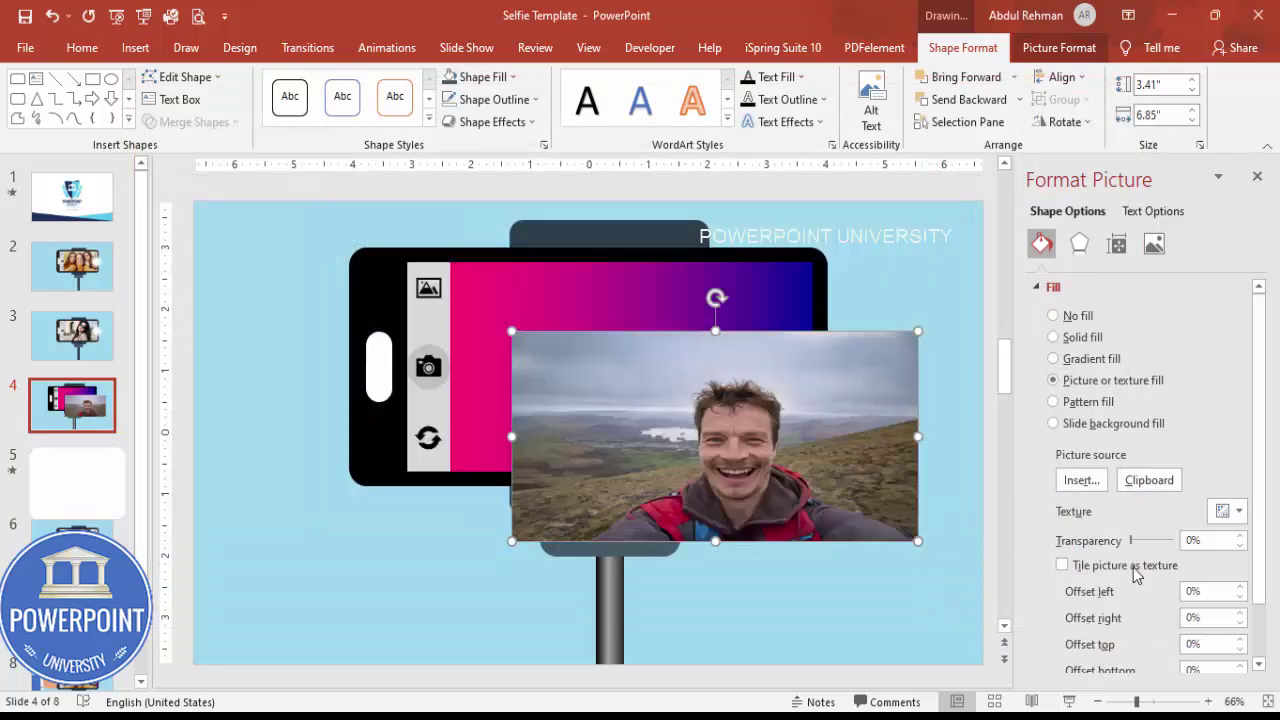
Set the photo fill's bottom offset to -16% and reposition the picture beside the phone
{"action": "scroll", "coordinate": [1258, 498], "scroll_direction": "down", "scroll_amount": 2}
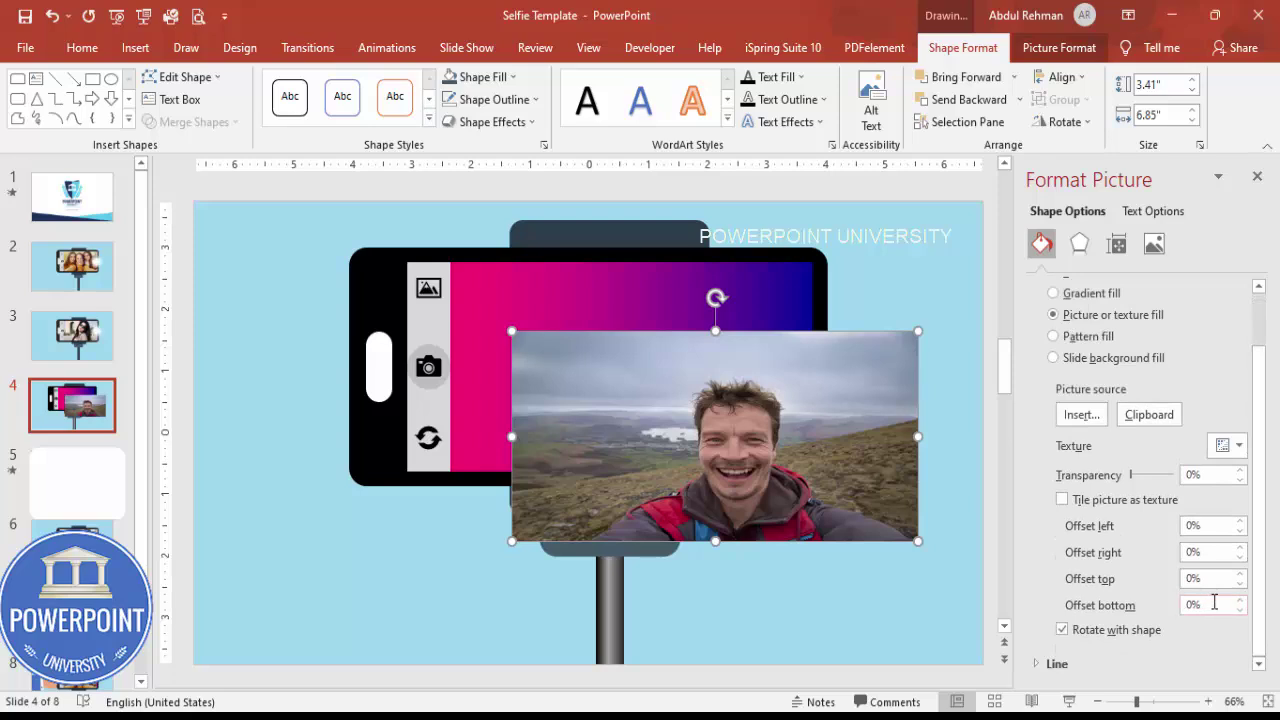
{"action": "left_click", "coordinate": [1240, 600]}
{"action": "left_click", "coordinate": [1240, 600]}
{"action": "left_click", "coordinate": [1240, 600]}
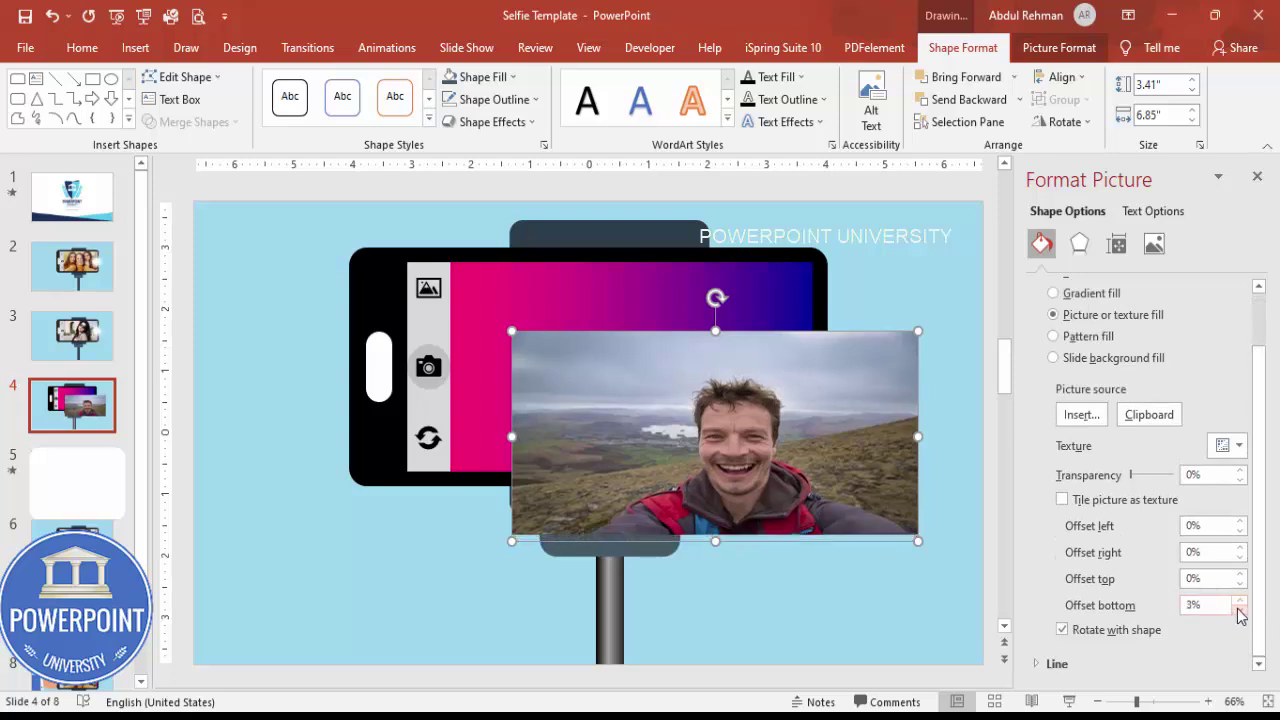
{"action": "left_click_drag", "start_coordinate": [1240, 611], "coordinate": [1240, 611]}
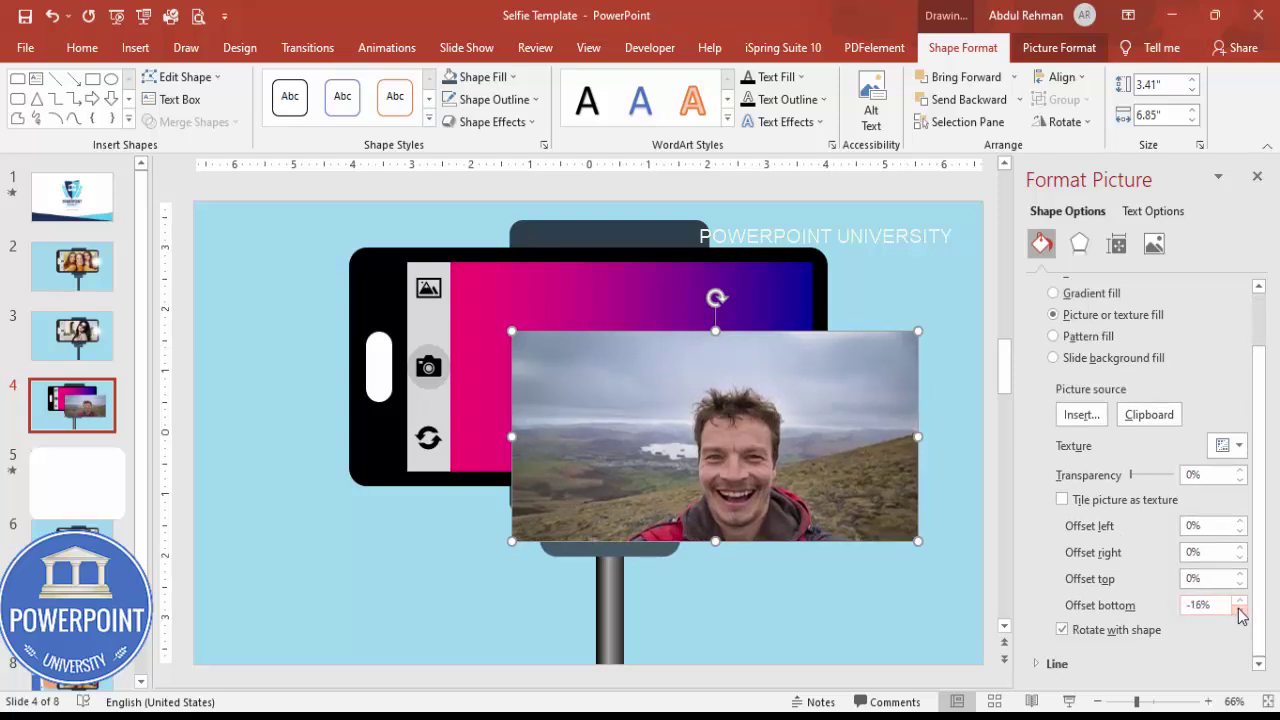
{"action": "left_click", "coordinate": [922, 286]}
{"action": "left_click_drag", "start_coordinate": [811, 426], "coordinate": [843, 414]}
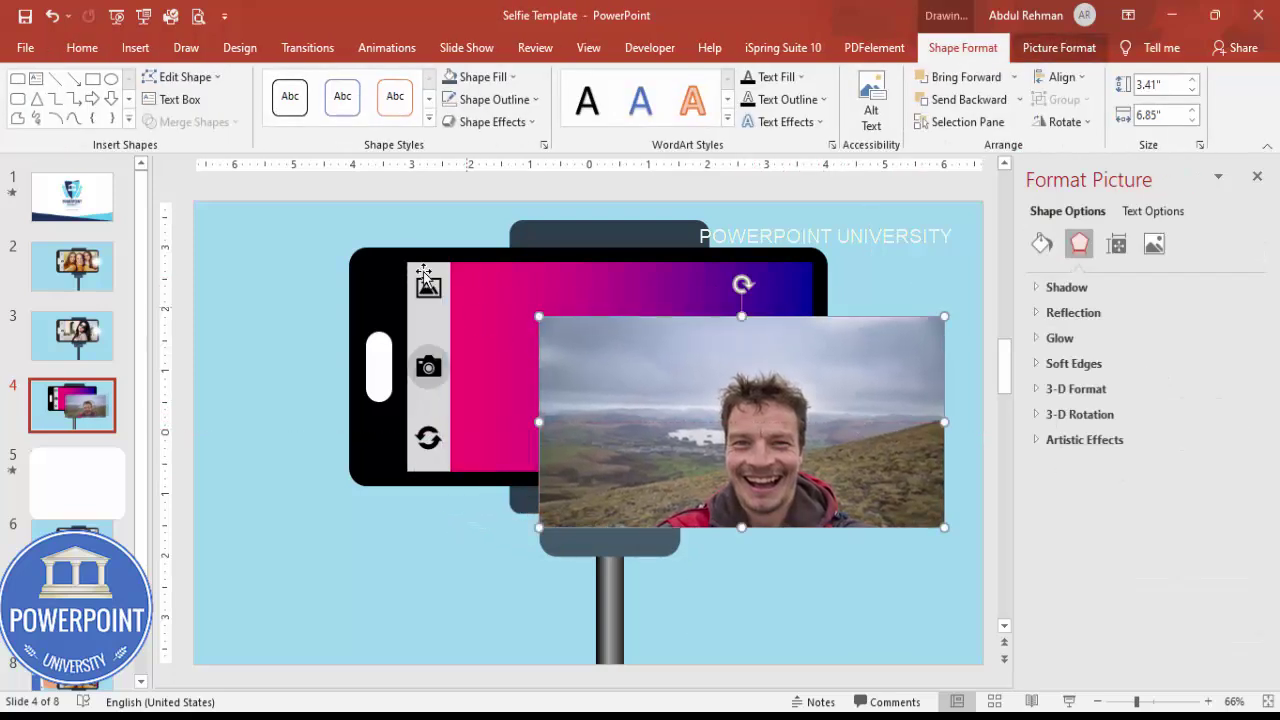
{"action": "left_click_drag", "start_coordinate": [385, 215], "coordinate": [478, 516]}
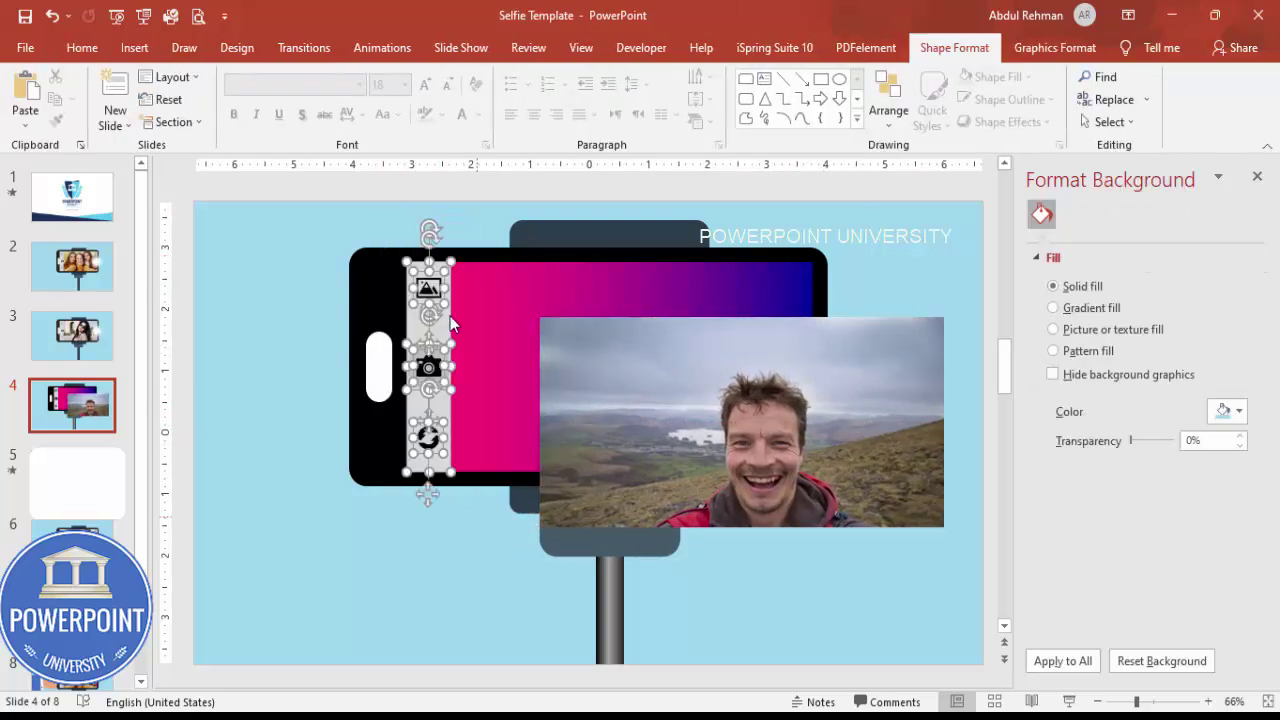
Group the side bar with its three icons and bring that group and the white dot to front
{"action": "key", "text": "ctrl+g"}
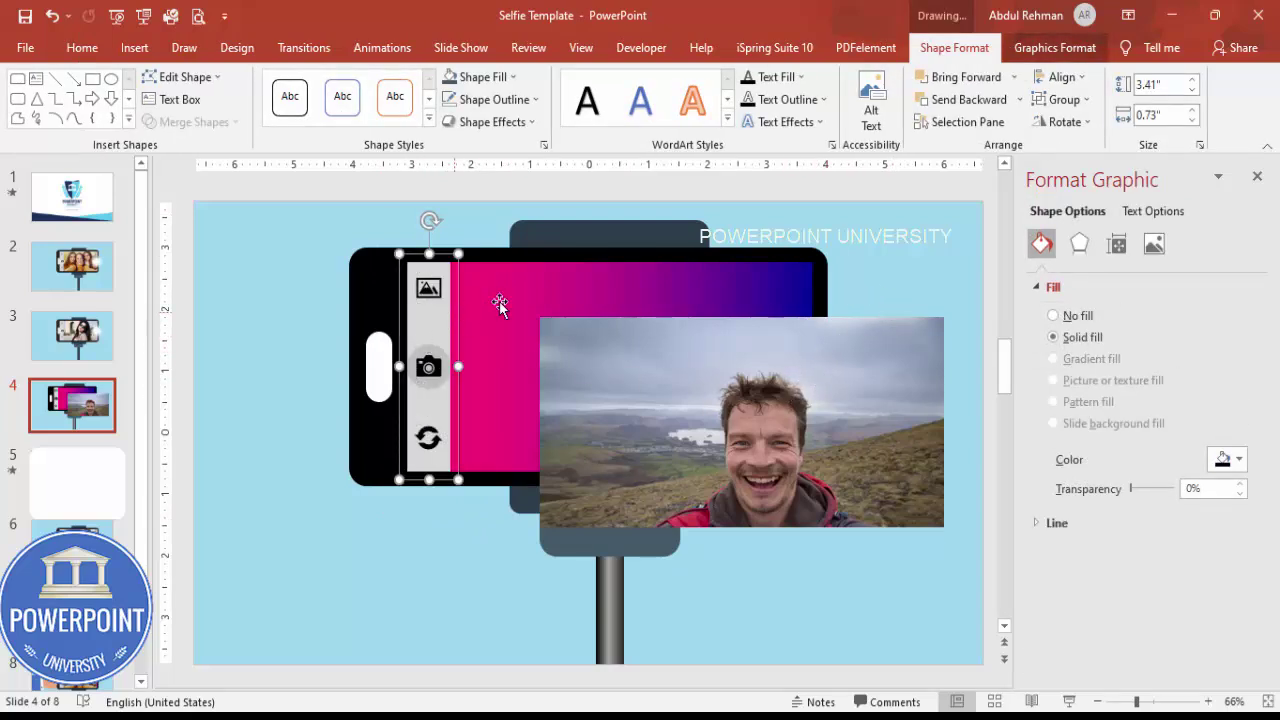
{"action": "left_click", "coordinate": [1013, 77]}
{"action": "left_click", "coordinate": [965, 122]}
{"action": "left_click_drag", "start_coordinate": [914, 278], "coordinate": [766, 429]}
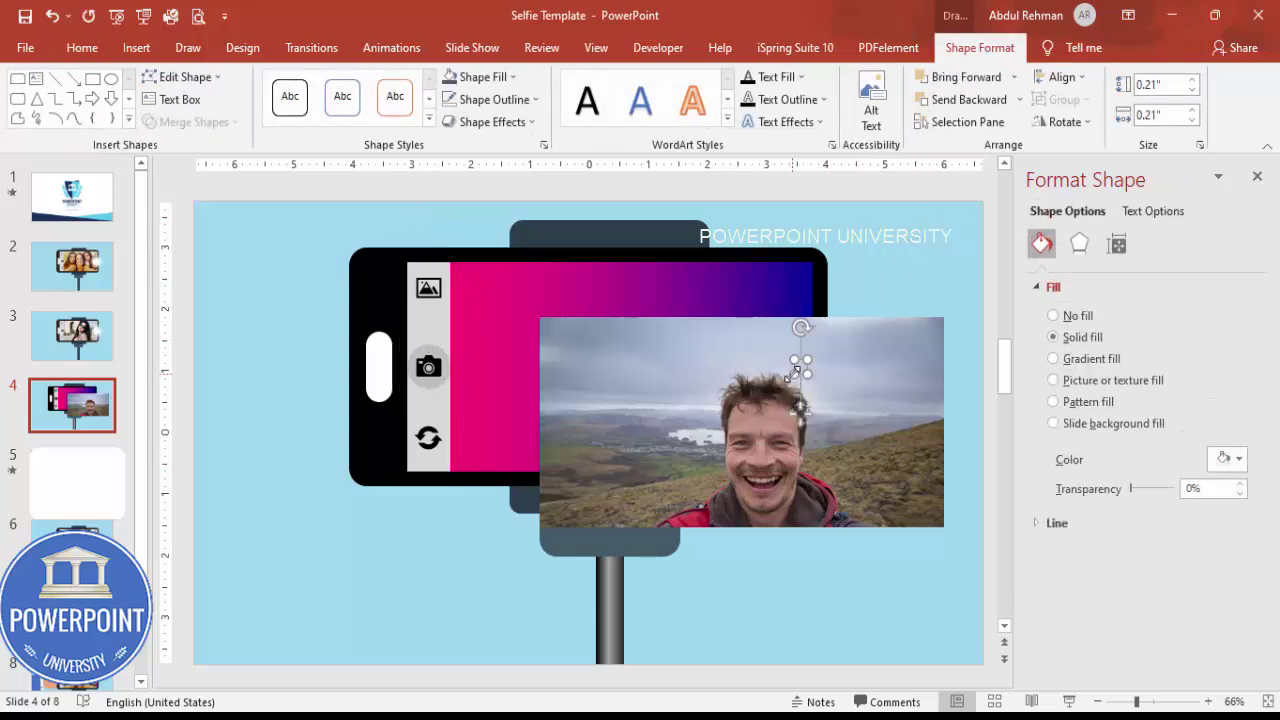
{"action": "left_click", "coordinate": [914, 420]}
{"action": "left_click_drag", "start_coordinate": [914, 420], "coordinate": [801, 566]}
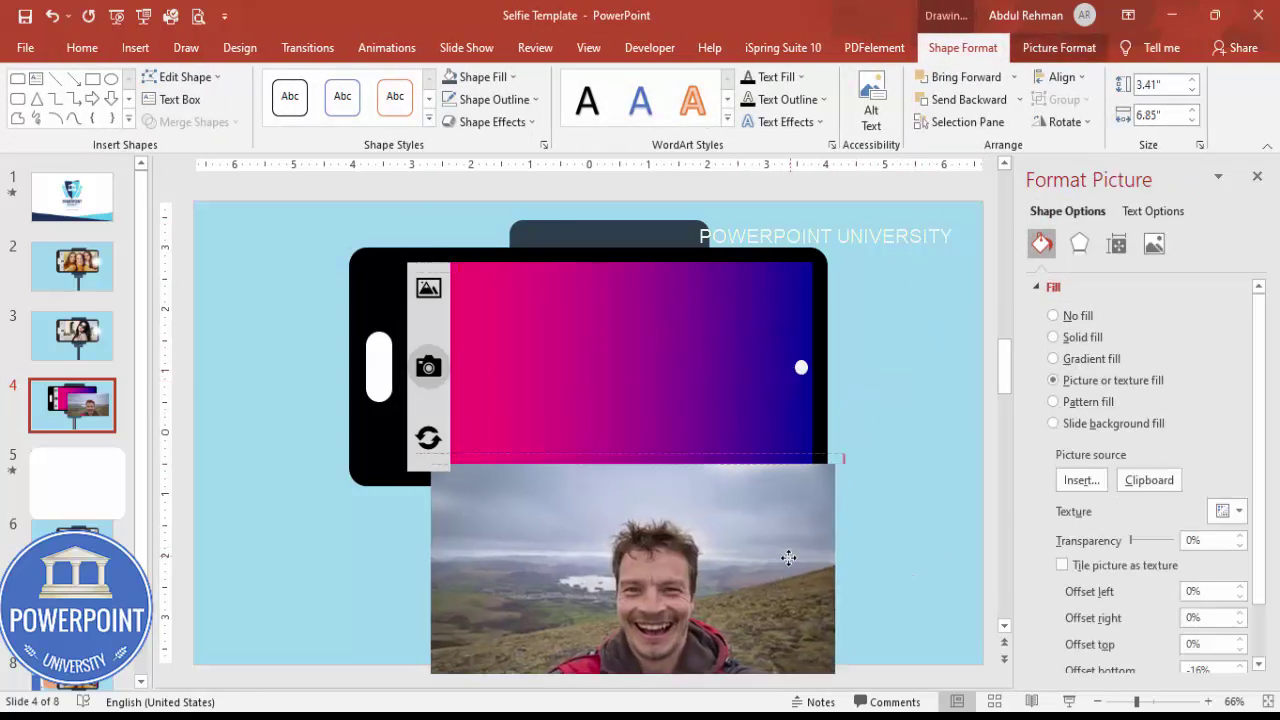
{"action": "left_click", "coordinate": [914, 294]}
{"action": "left_click_drag", "start_coordinate": [912, 288], "coordinate": [768, 420]}
{"action": "left_click", "coordinate": [1013, 77]}
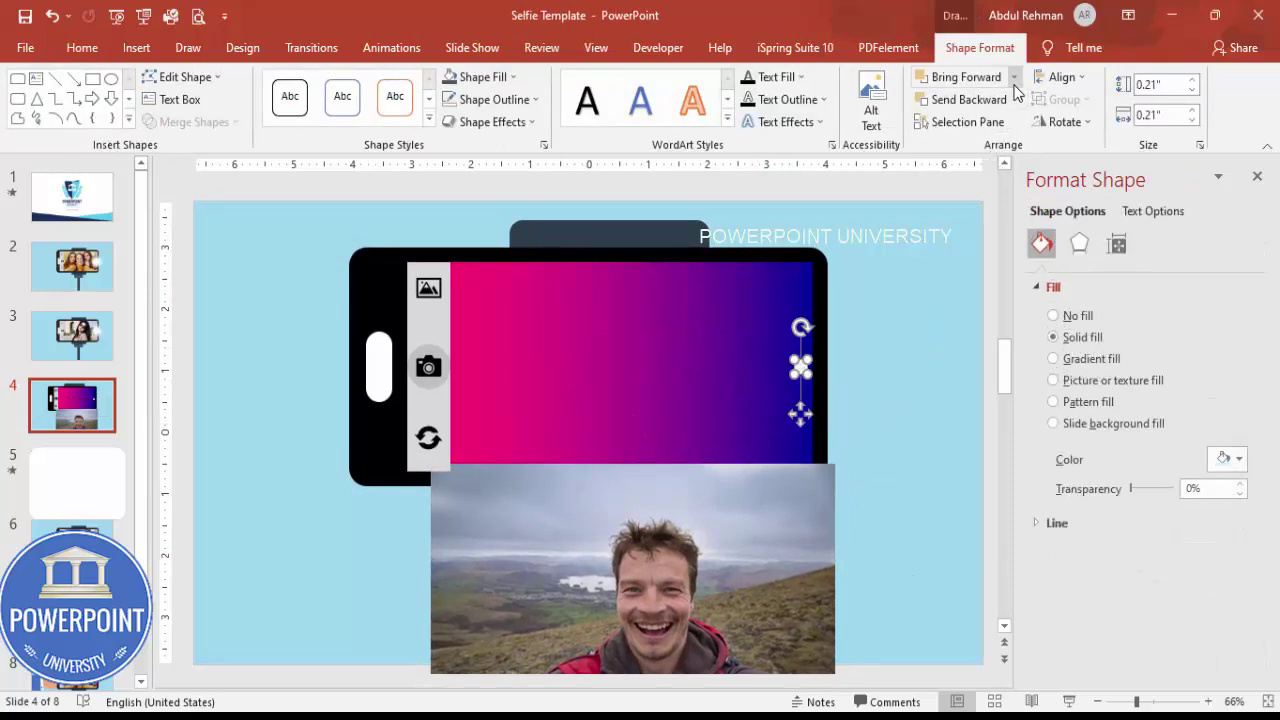
{"action": "left_click", "coordinate": [977, 124]}
{"action": "left_click", "coordinate": [910, 373]}
Move the selfie photo up so it sits exactly over the phone screen
{"action": "left_click", "coordinate": [677, 586]}
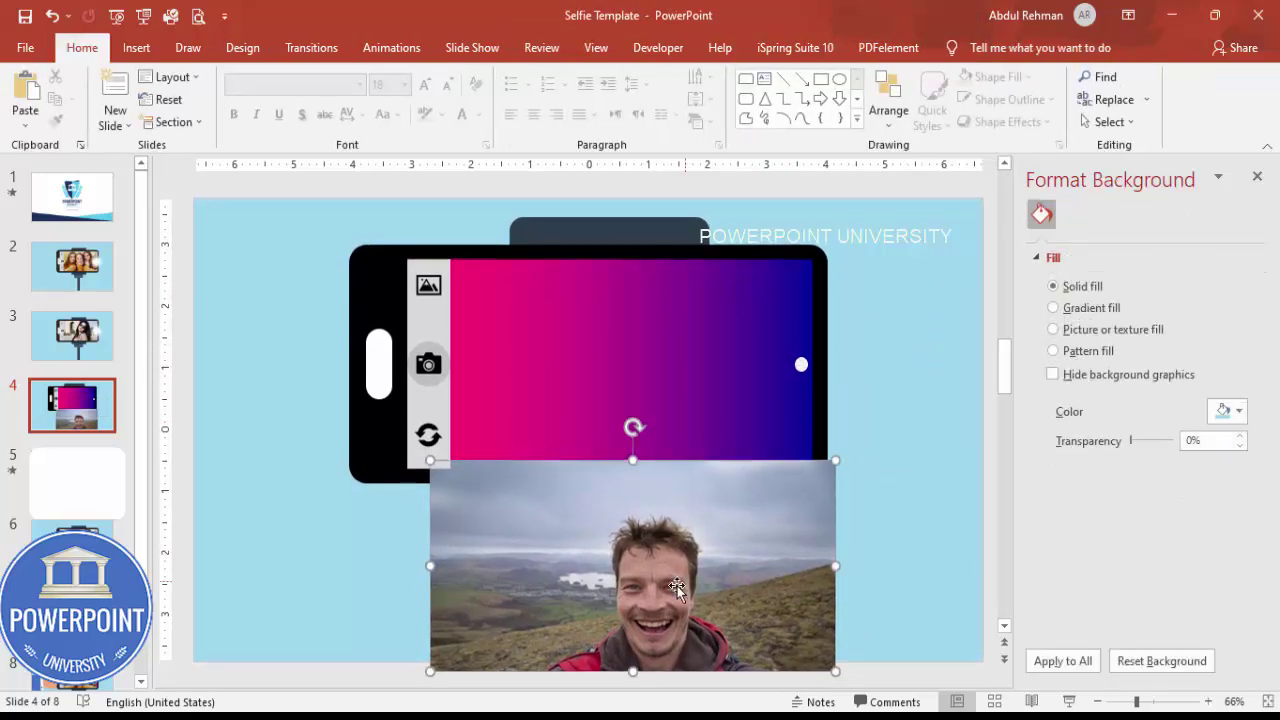
{"action": "left_click_drag", "start_coordinate": [675, 568], "coordinate": [665, 401]}
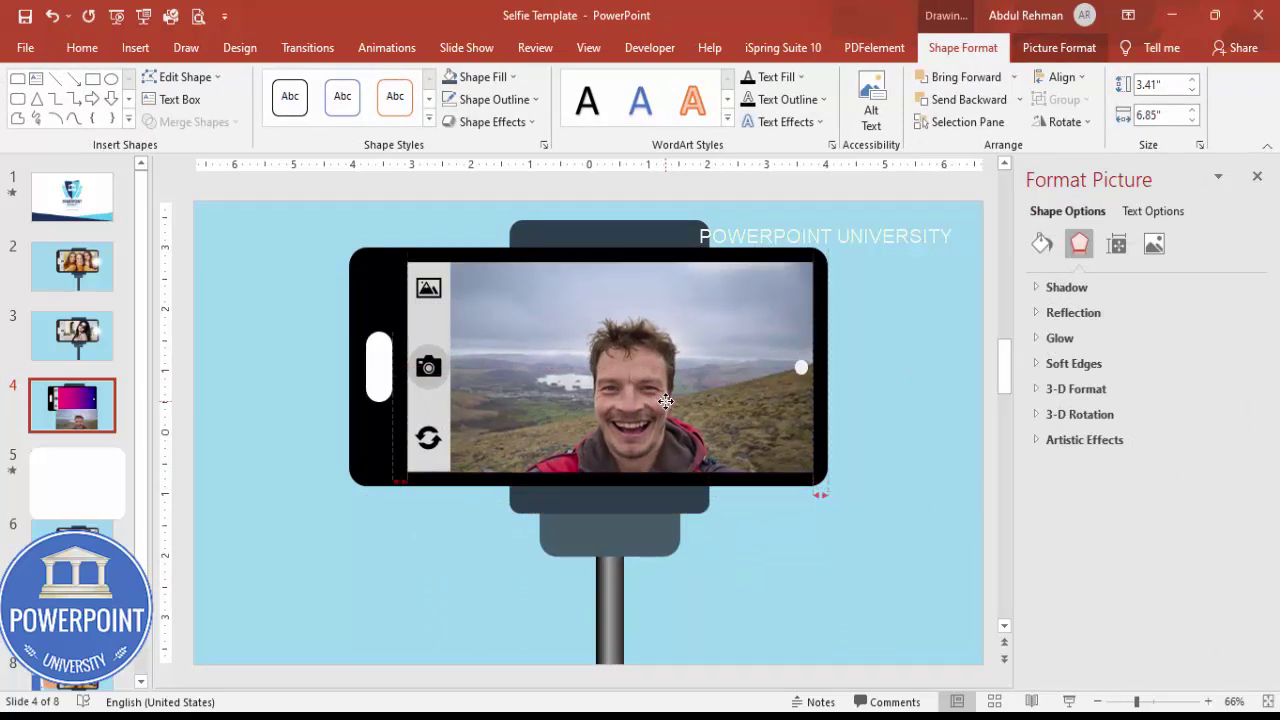
{"action": "left_click", "coordinate": [876, 503]}
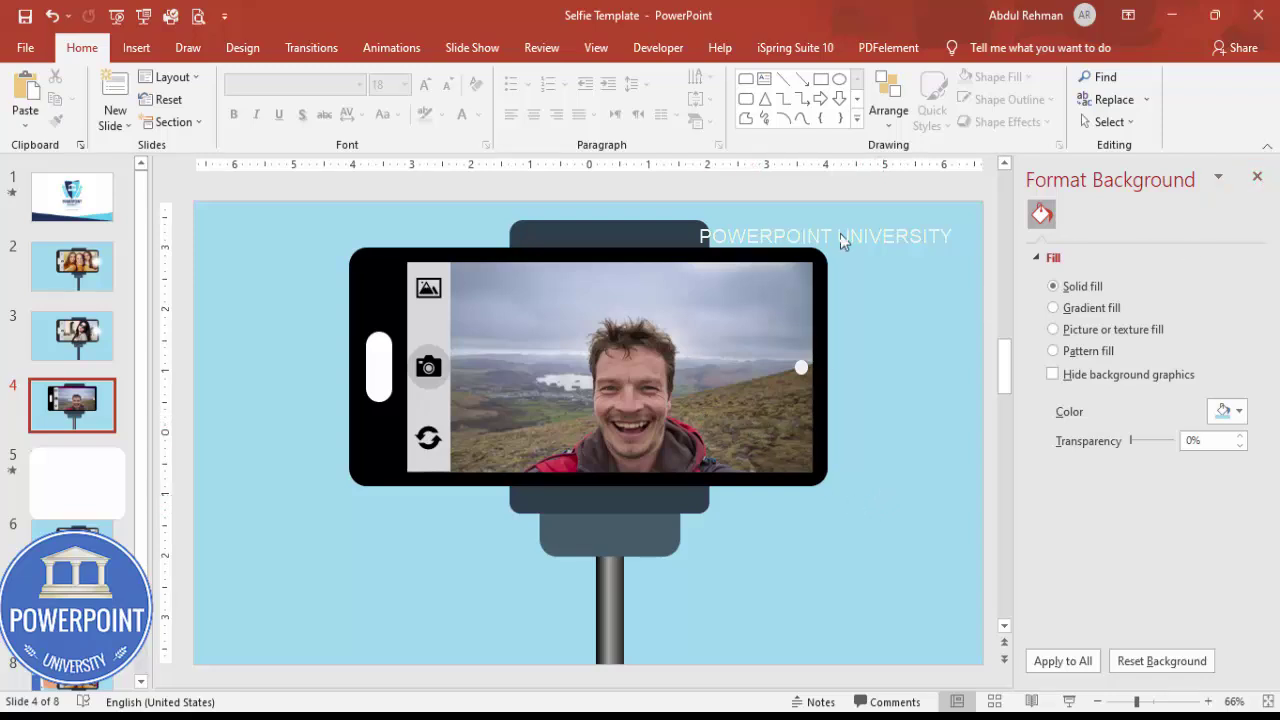
Draw a white, outline-free circle near the phone's right edge
{"action": "left_click", "coordinate": [135, 48]}
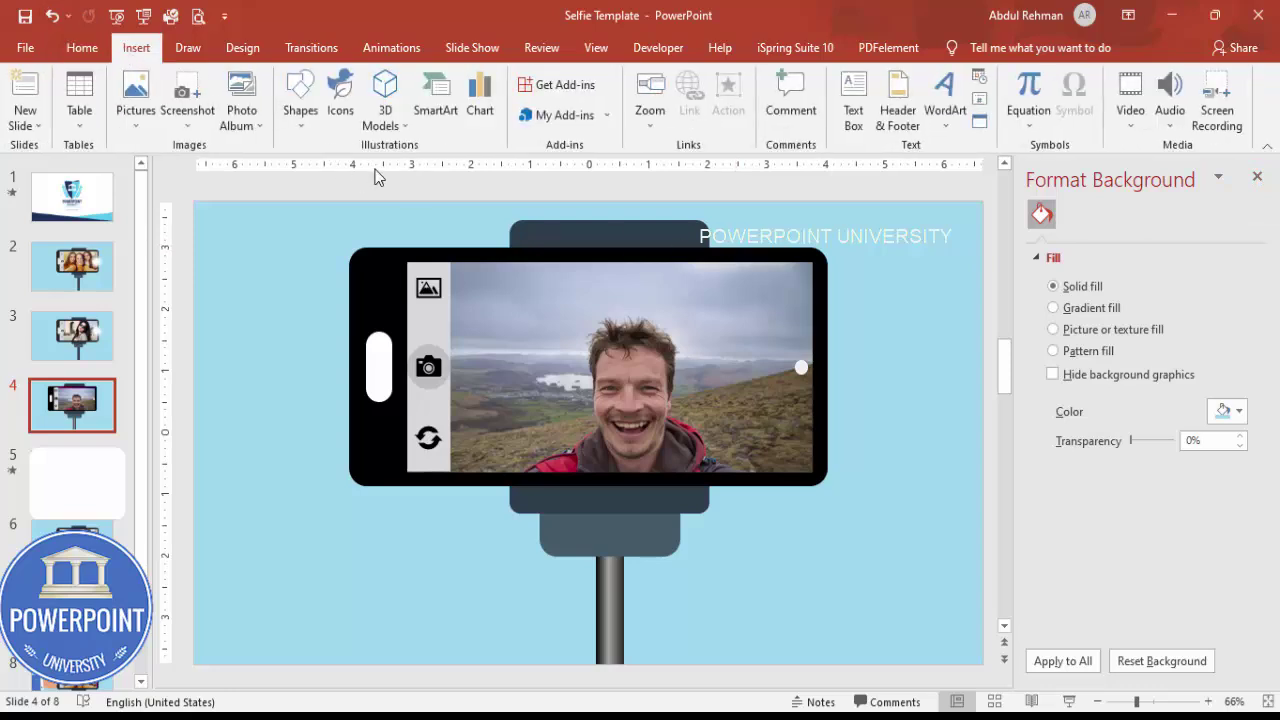
{"action": "left_click", "coordinate": [296, 140]}
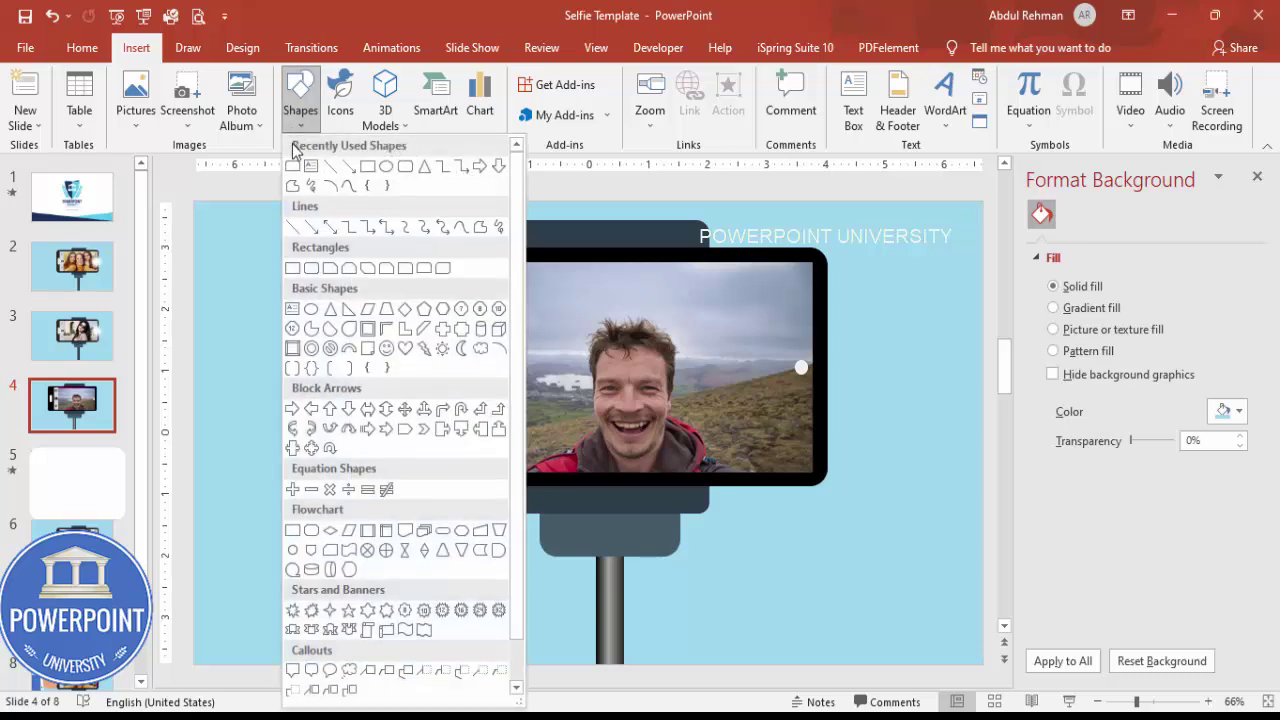
{"action": "left_click", "coordinate": [330, 331]}
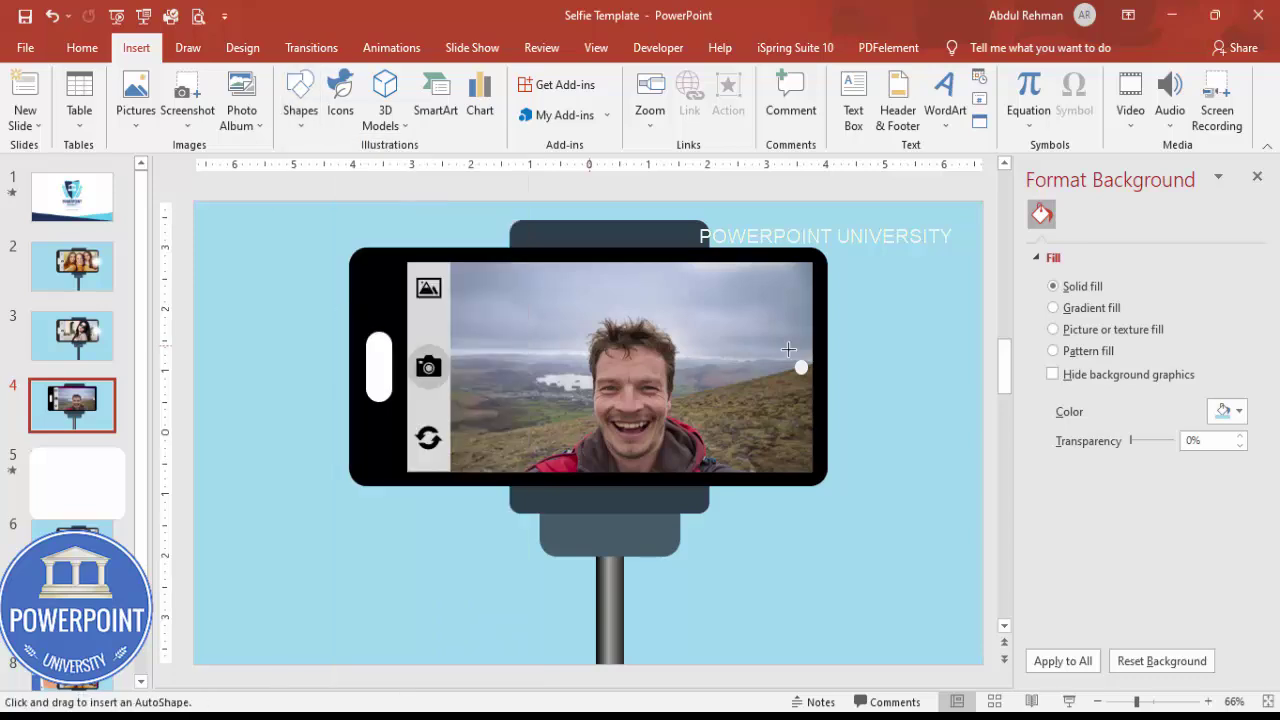
{"action": "left_click_drag", "start_coordinate": [748, 309], "coordinate": [914, 474]}
{"action": "left_click", "coordinate": [488, 99]}
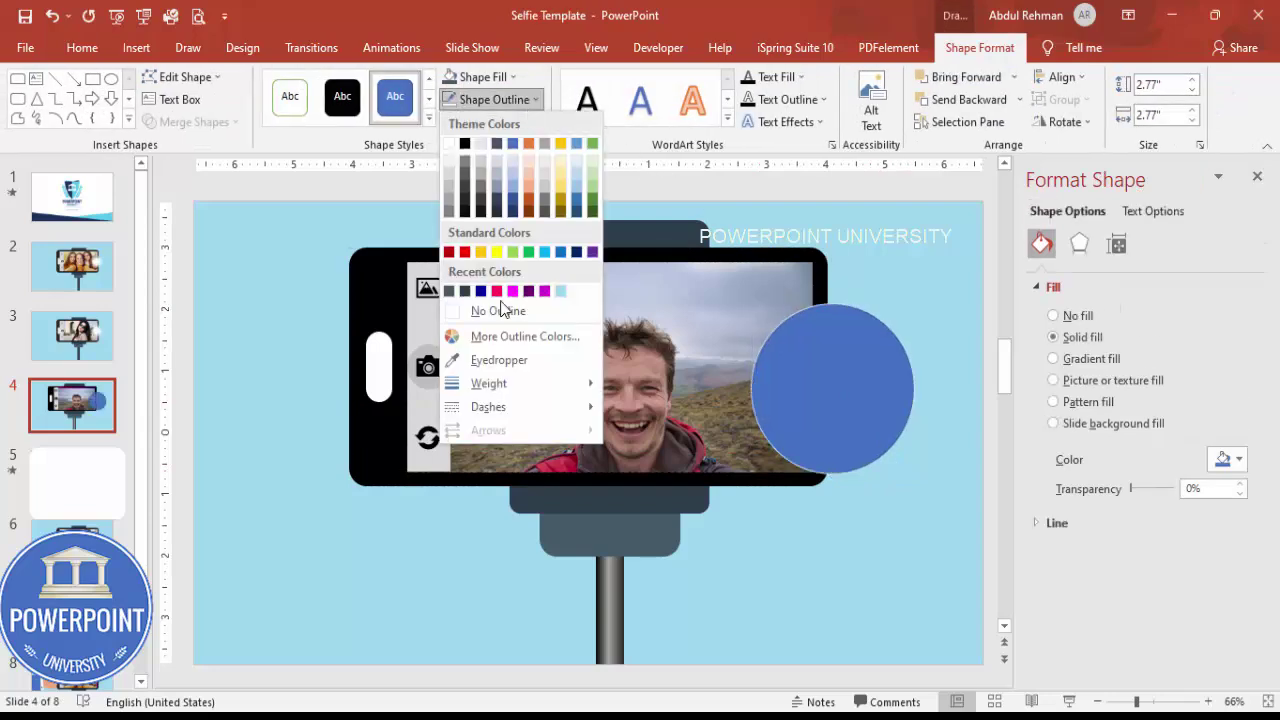
{"action": "left_click", "coordinate": [504, 315]}
{"action": "left_click", "coordinate": [480, 77]}
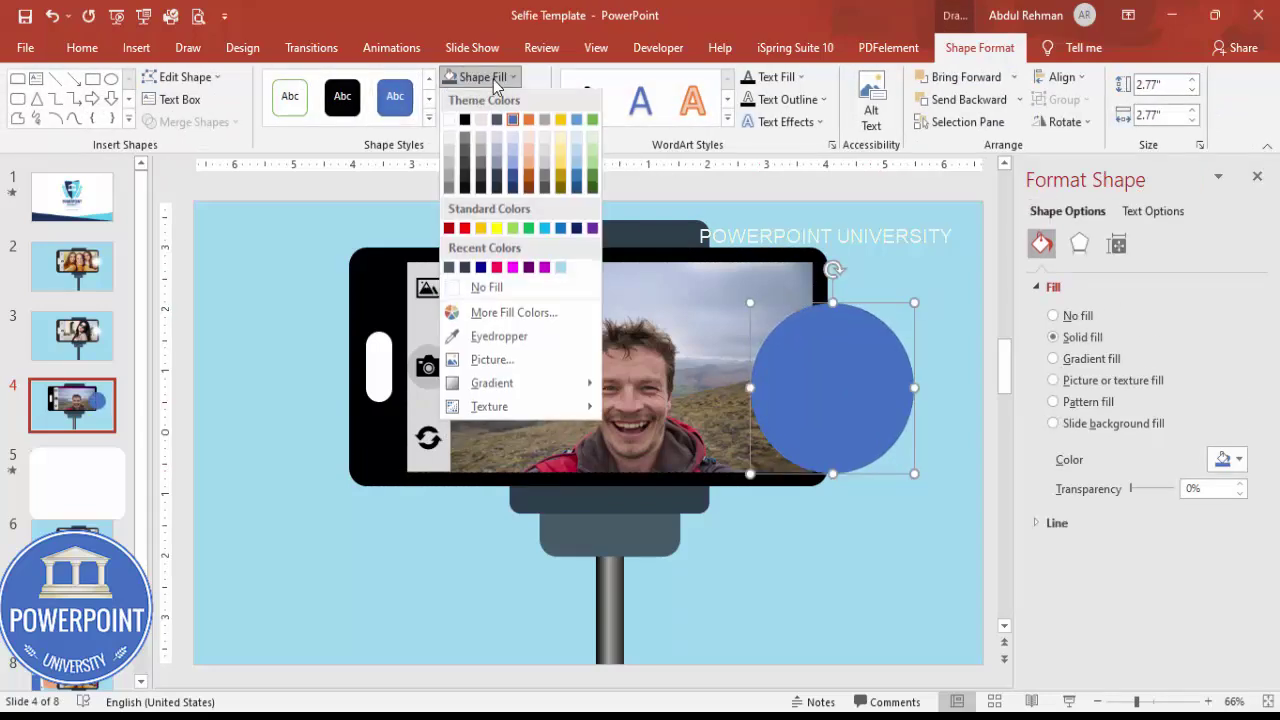
{"action": "left_click", "coordinate": [450, 121]}
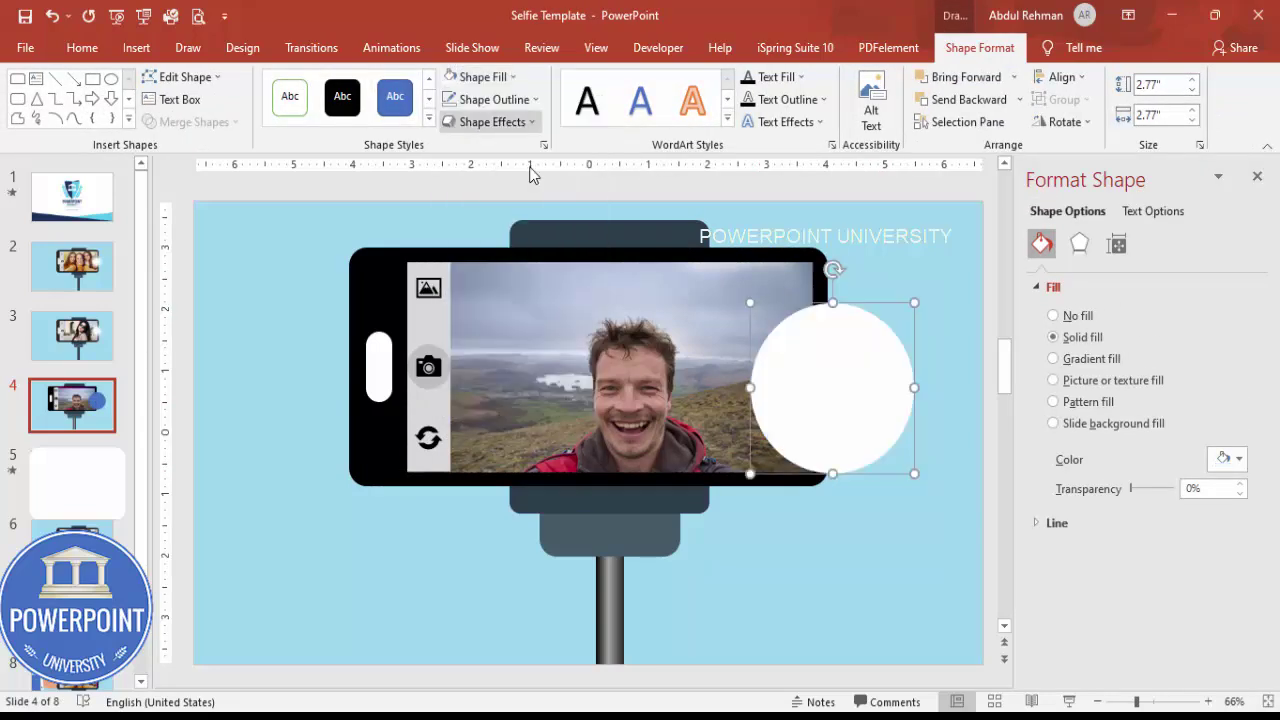
Give the circle 46 pt soft edges and nudge it left onto the phone's edge
{"action": "left_click", "coordinate": [1080, 245]}
{"action": "left_click", "coordinate": [1080, 363]}
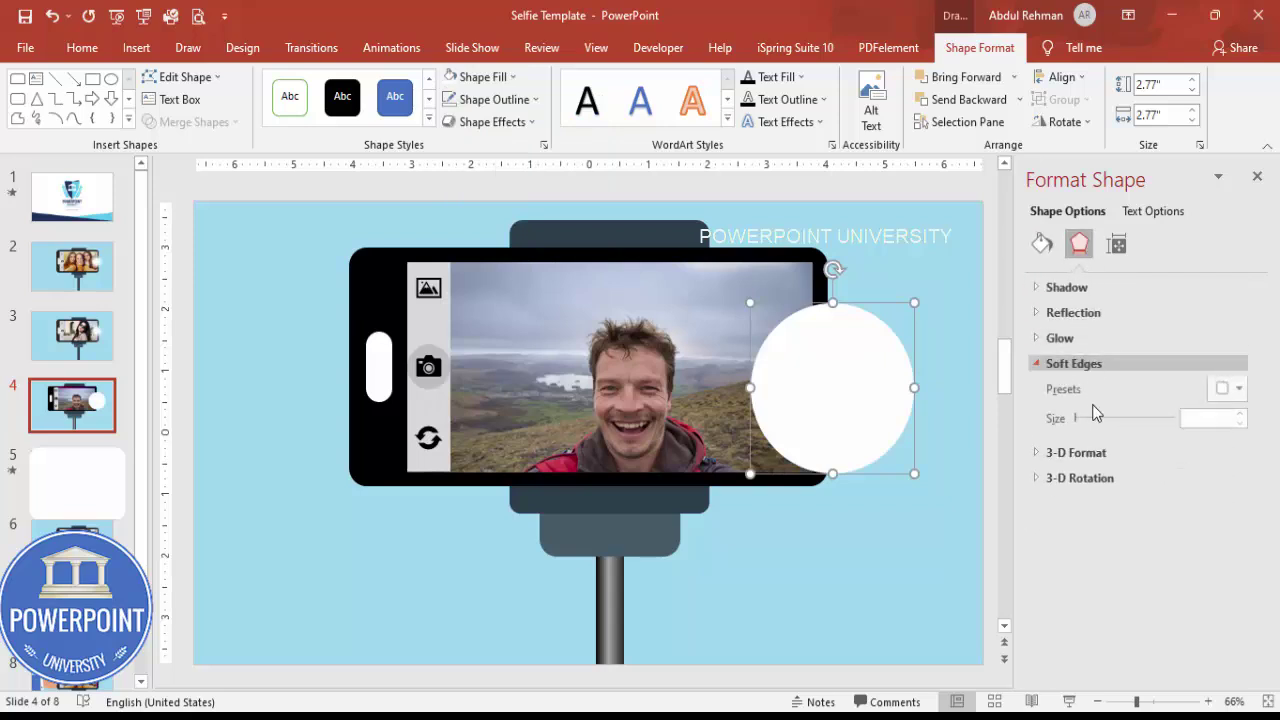
{"action": "left_click", "coordinate": [1240, 418]}
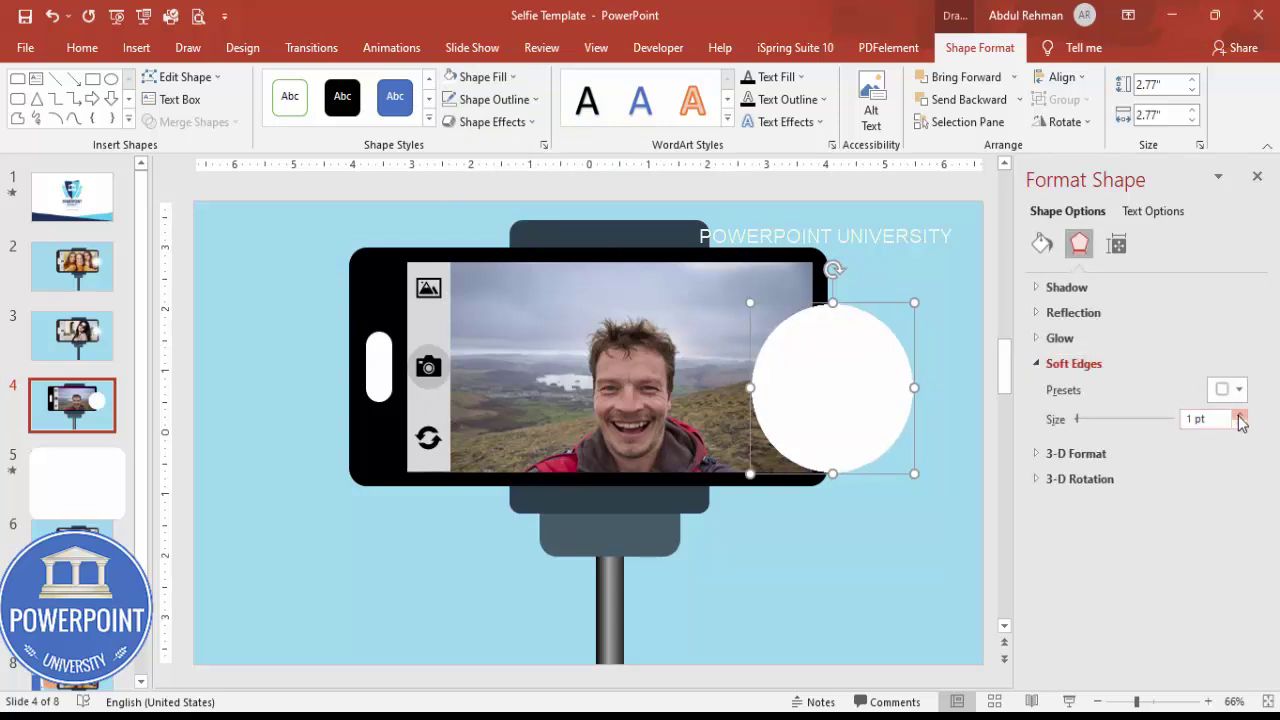
{"action": "left_click", "coordinate": [1240, 418]}
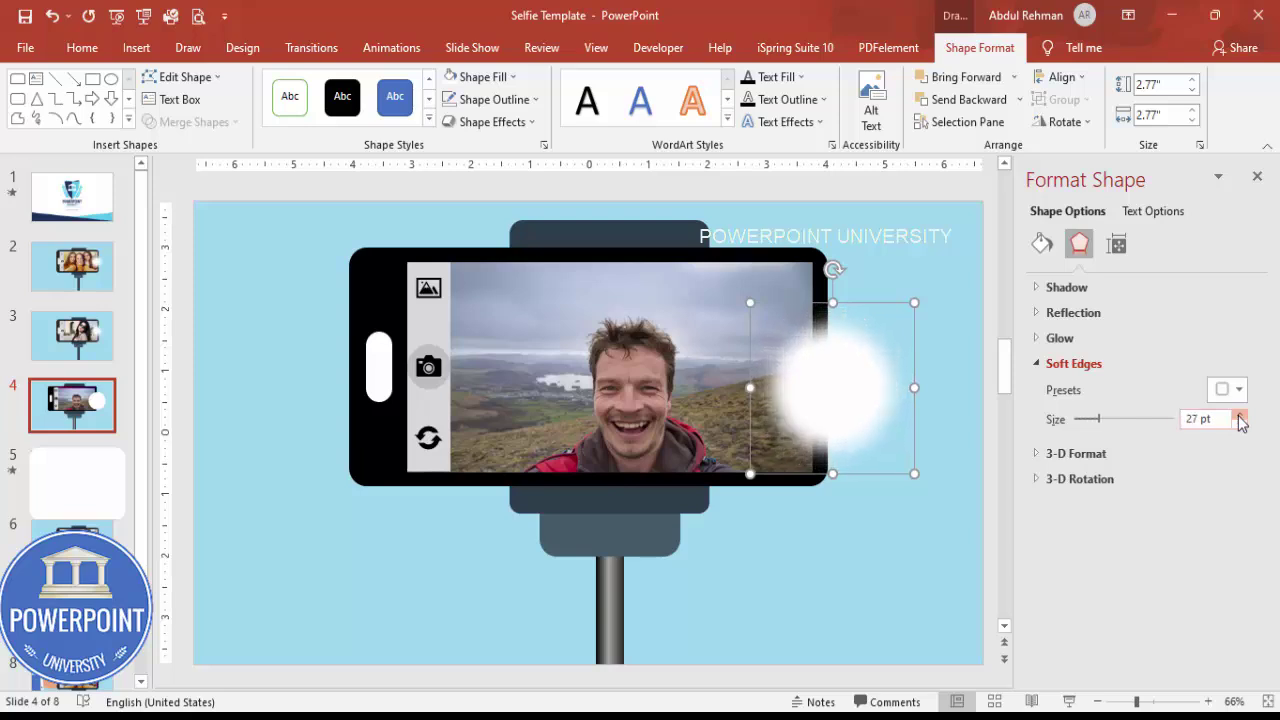
{"action": "left_click", "coordinate": [1240, 418]}
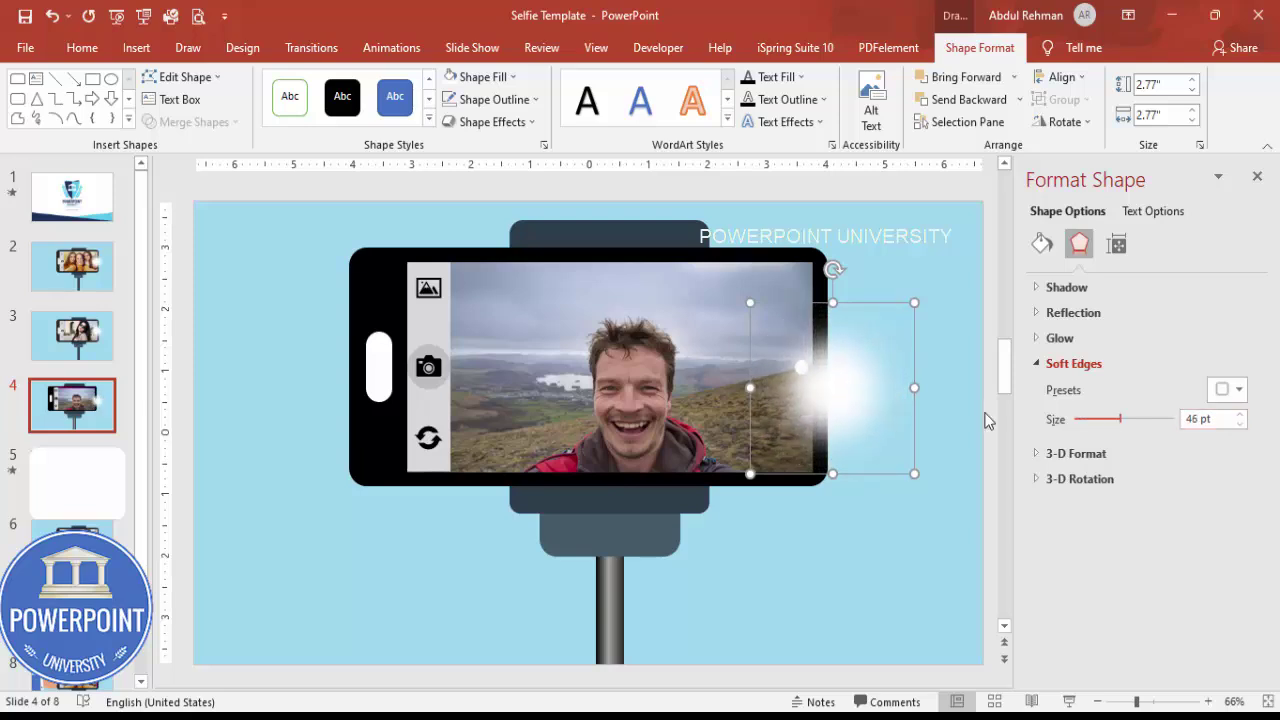
{"action": "left_click_drag", "start_coordinate": [820, 374], "coordinate": [802, 368]}
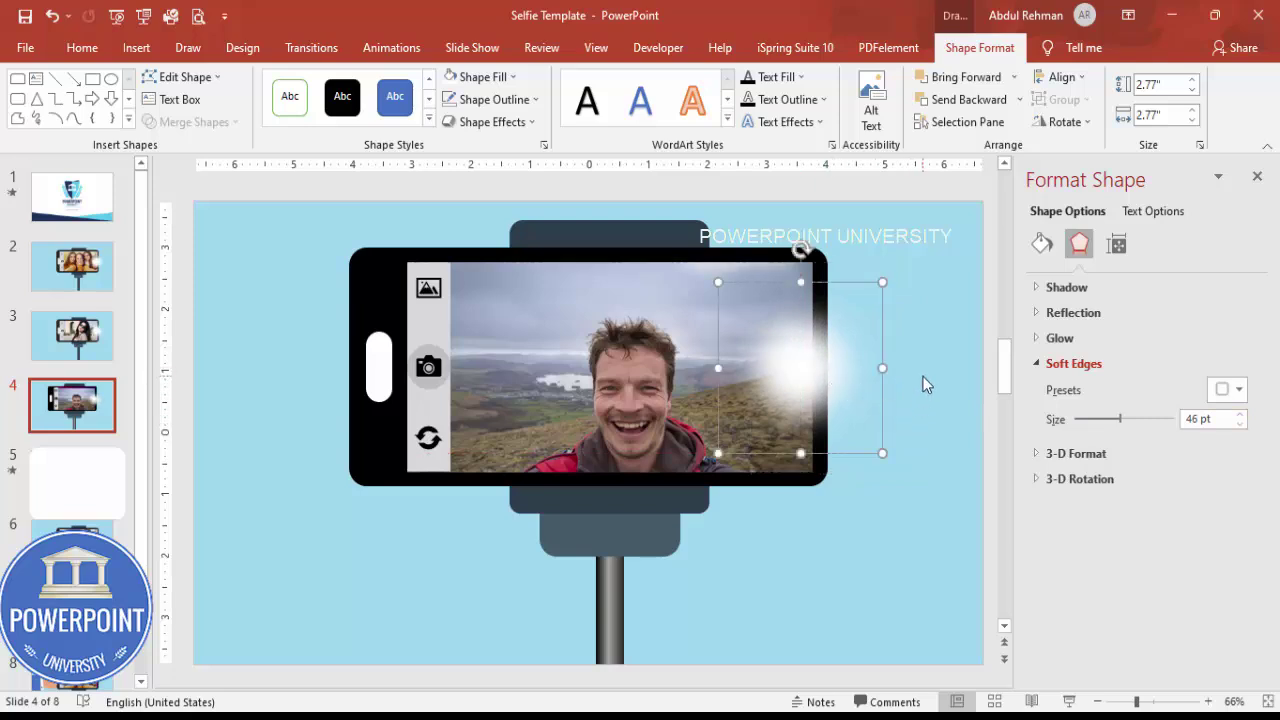
{"action": "left_click", "coordinate": [920, 378]}
Close the background formatting panel and show the Animation Pane
{"action": "left_click", "coordinate": [1257, 177]}
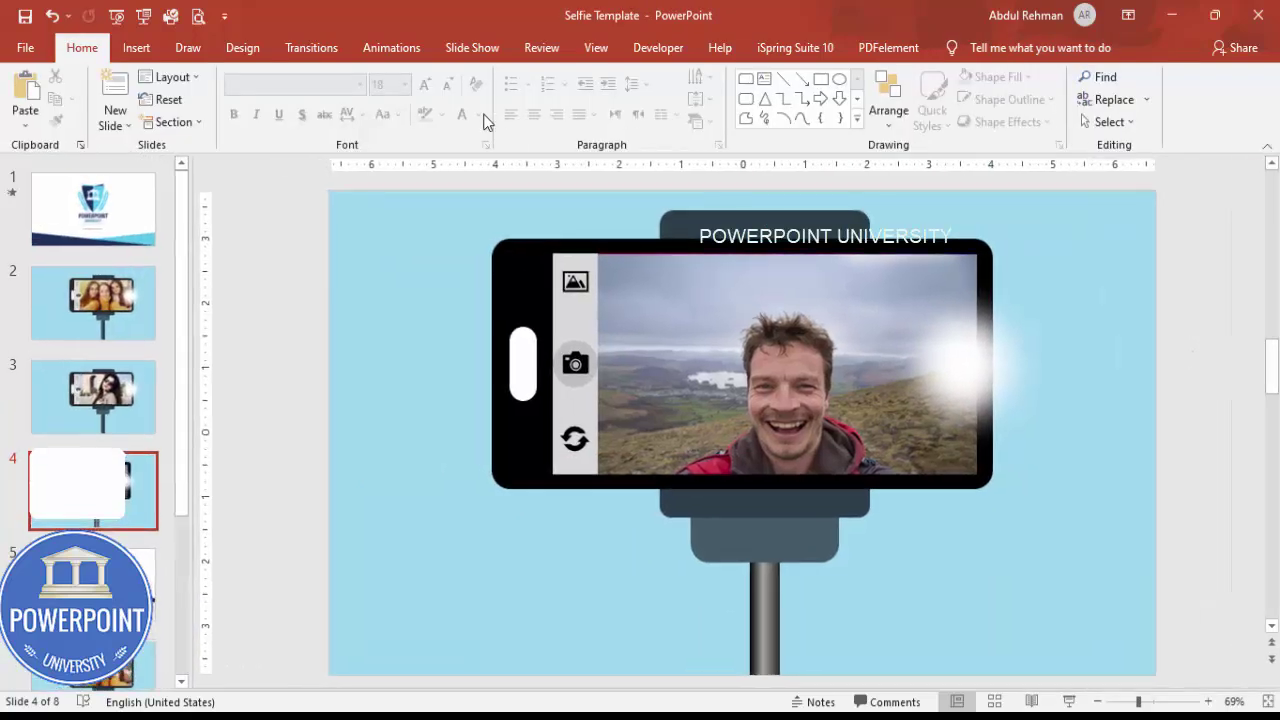
{"action": "left_click", "coordinate": [380, 52]}
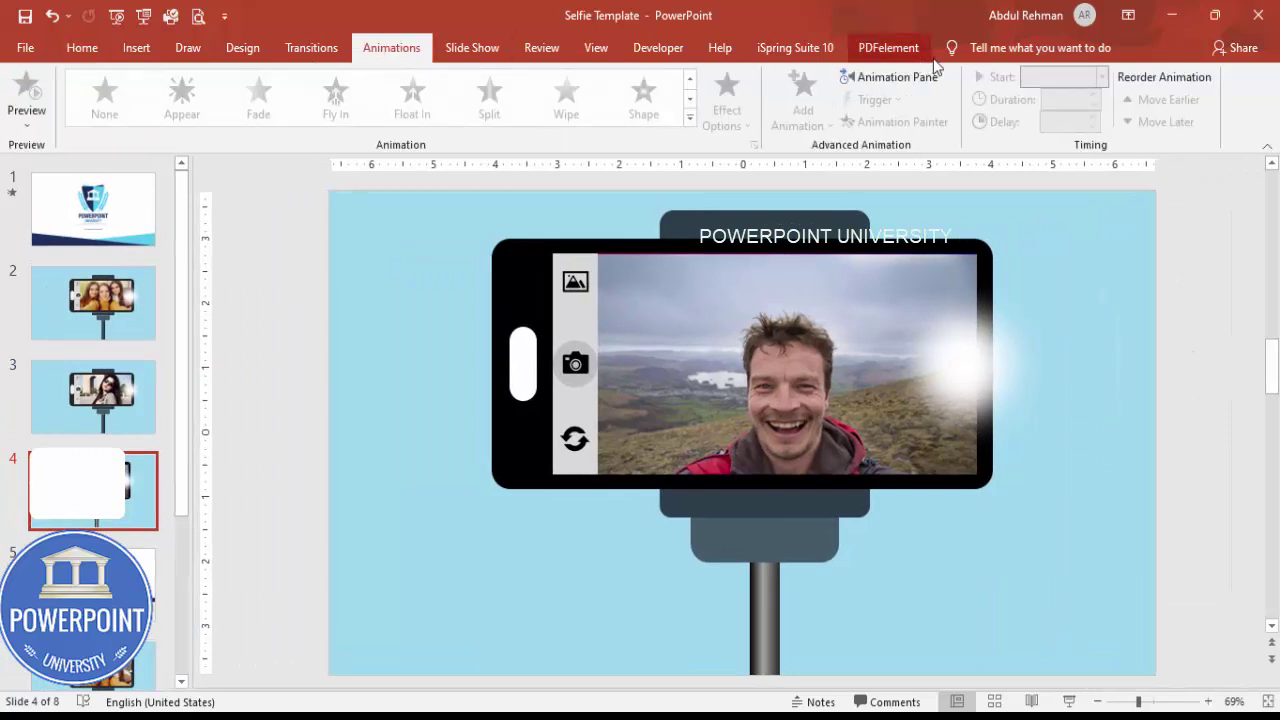
{"action": "left_click", "coordinate": [860, 77]}
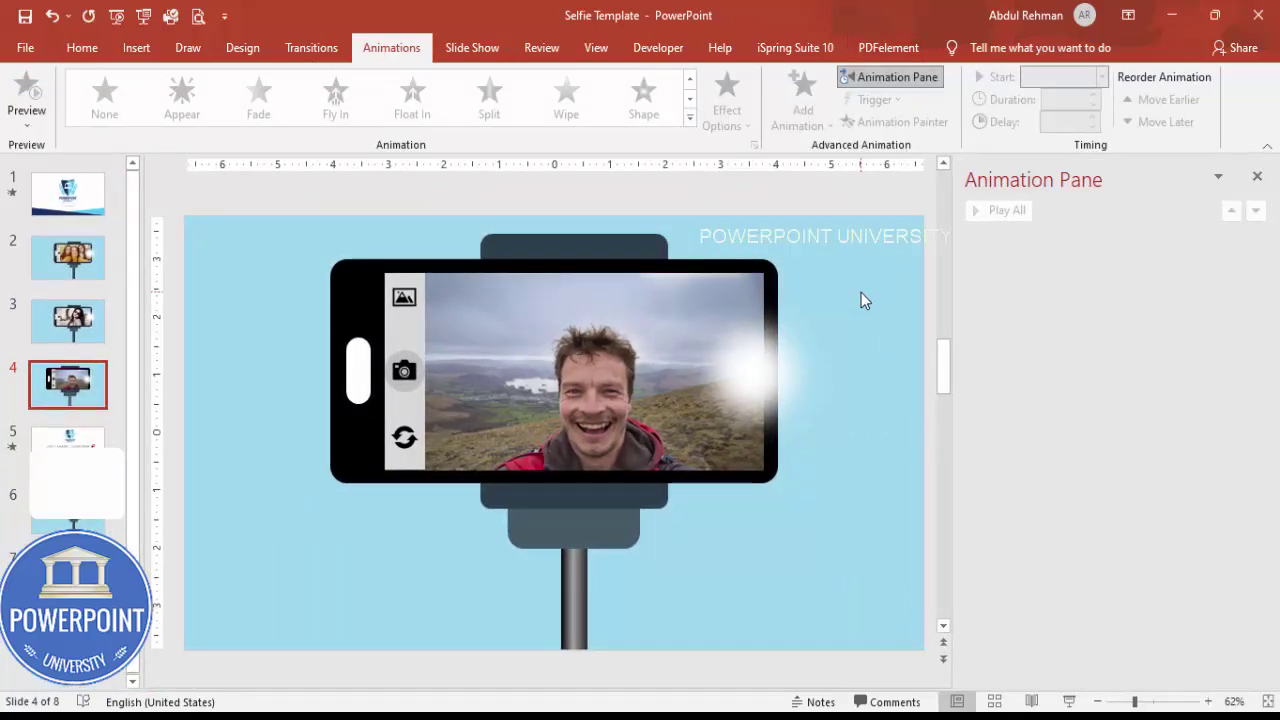
Ungroup the phone's icon strip and select the camera icon by itself
{"action": "left_click", "coordinate": [405, 380]}
{"action": "left_click", "coordinate": [404, 373]}
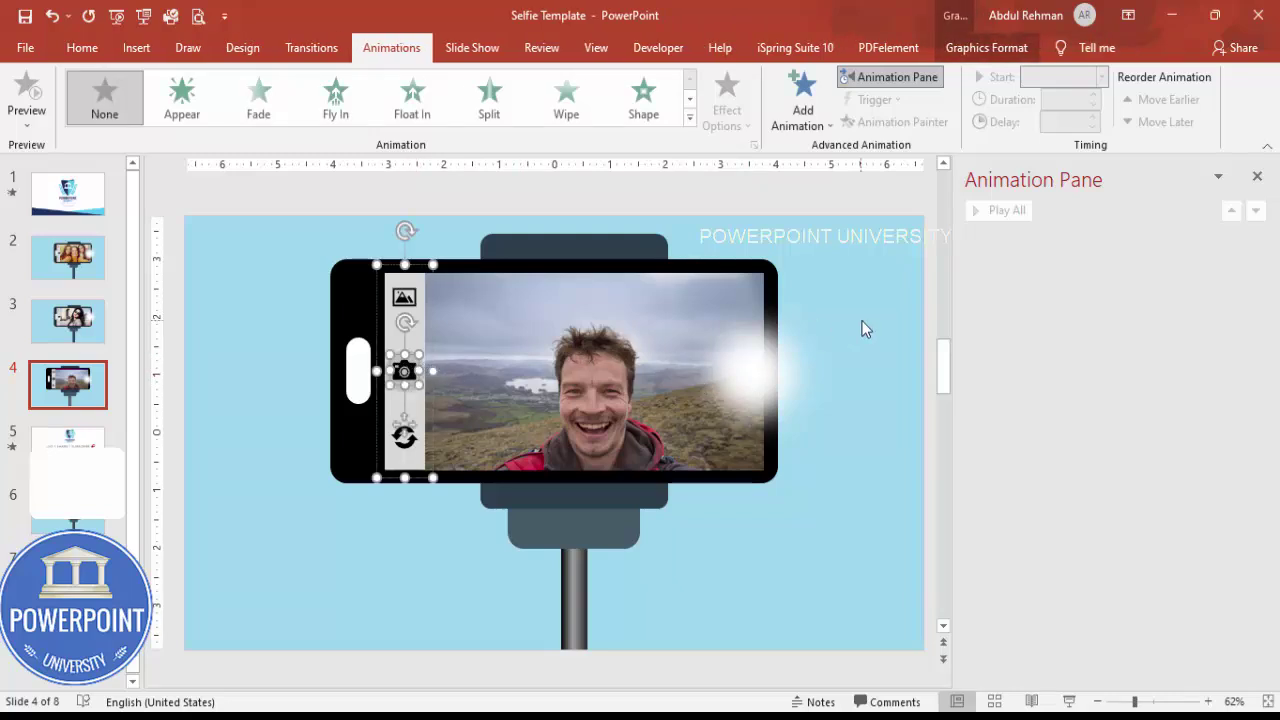
{"action": "key", "text": "Escape"}
{"action": "right_click", "coordinate": [413, 323]}
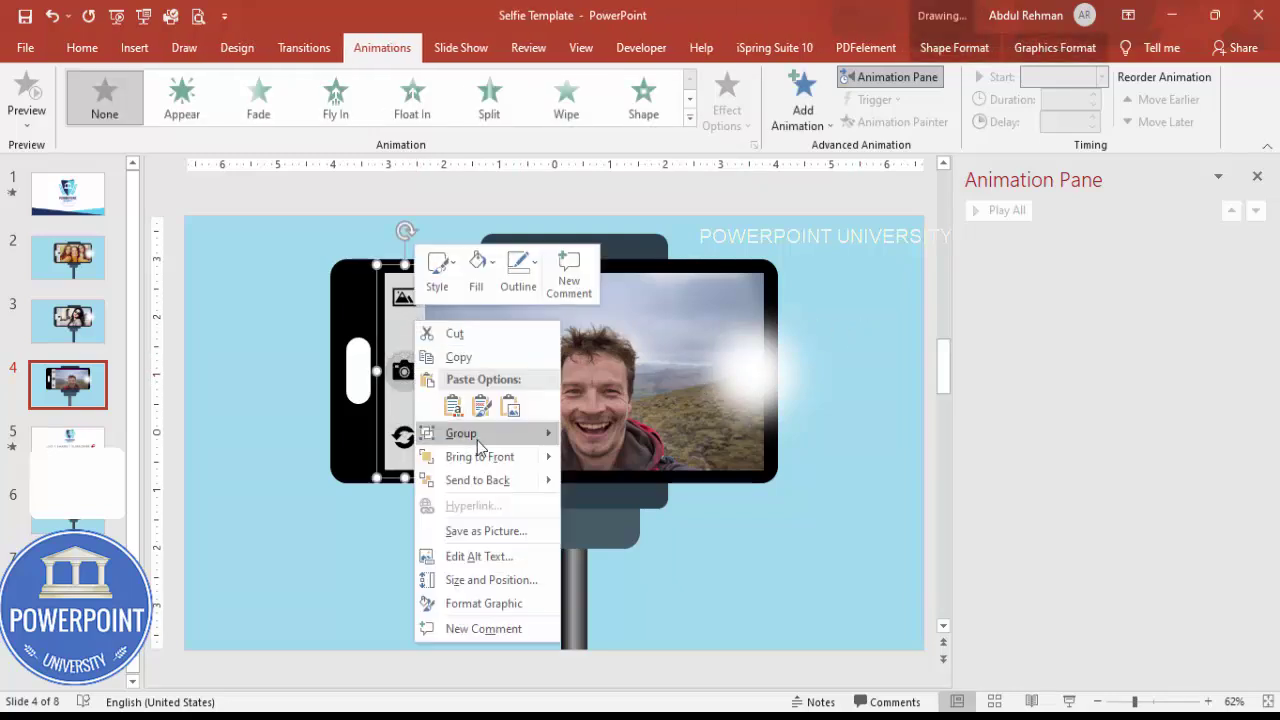
{"action": "mouse_move", "coordinate": [461, 433]}
{"action": "left_click", "coordinate": [643, 483]}
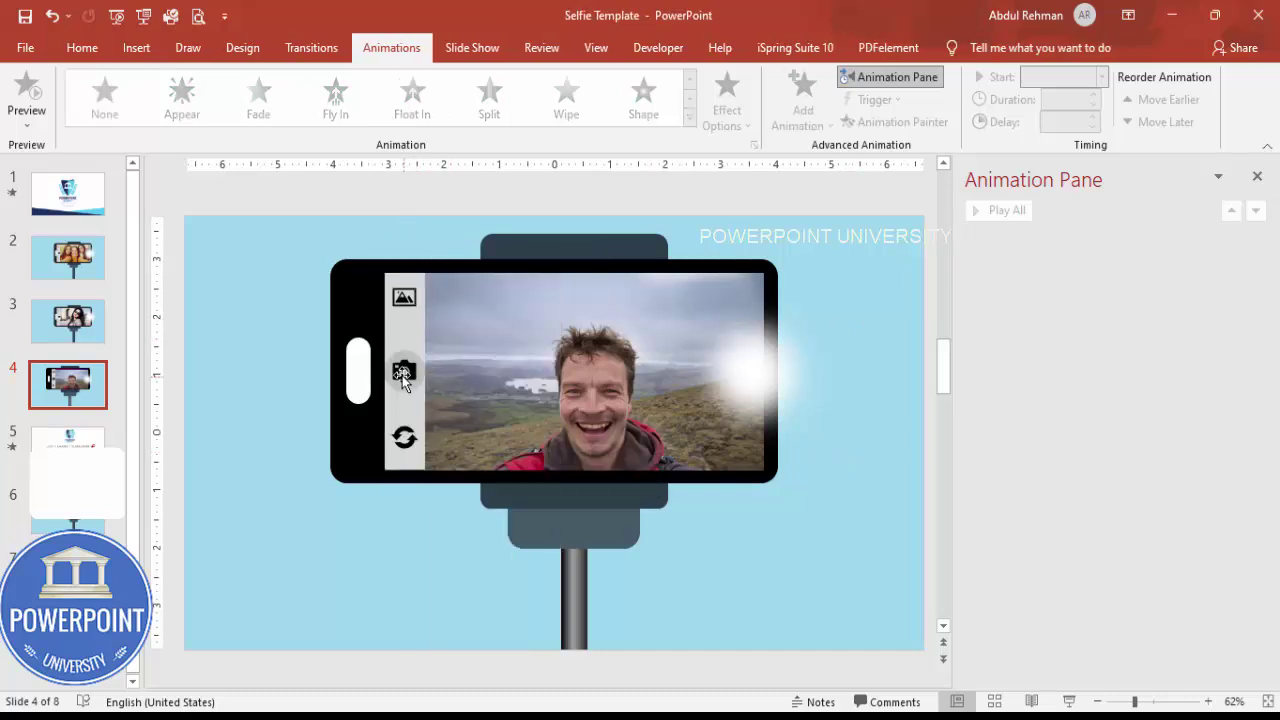
{"action": "left_click", "coordinate": [402, 375]}
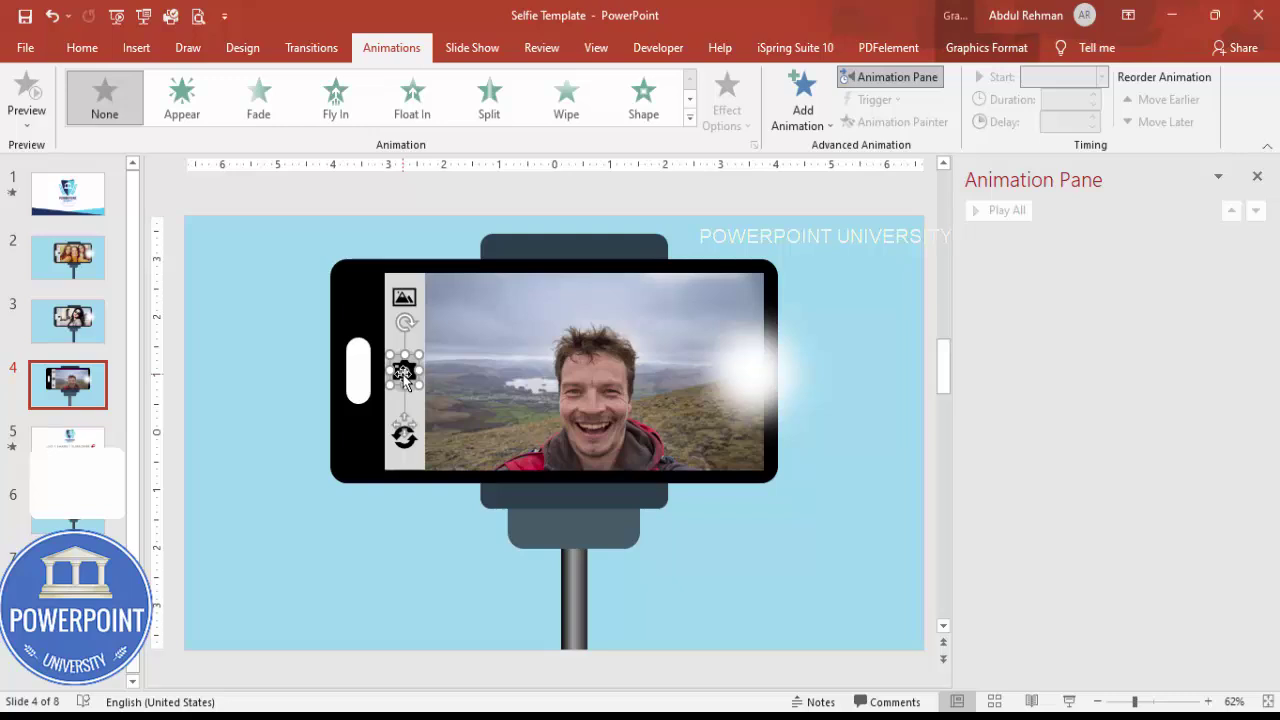
Rename Graphic 22 to 'Camera icon' in the Selection Pane, then close the pane
{"action": "left_click", "coordinate": [84, 47]}
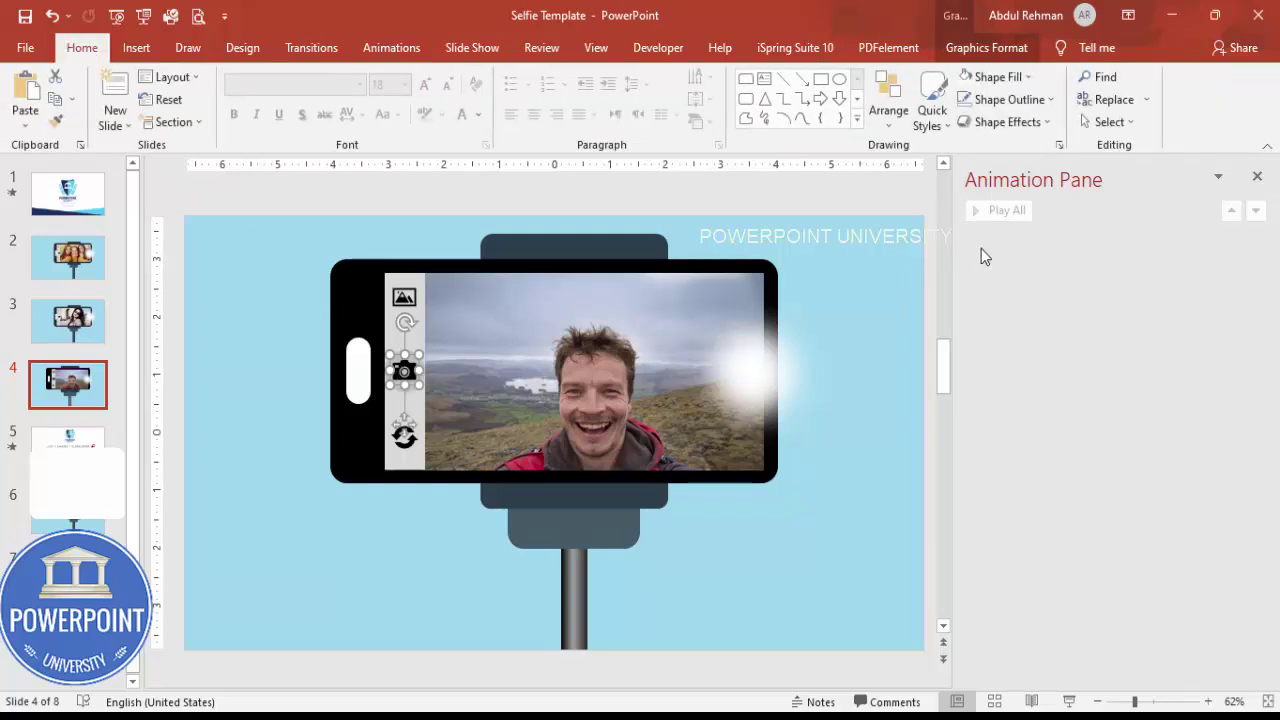
{"action": "left_click", "coordinate": [1118, 122]}
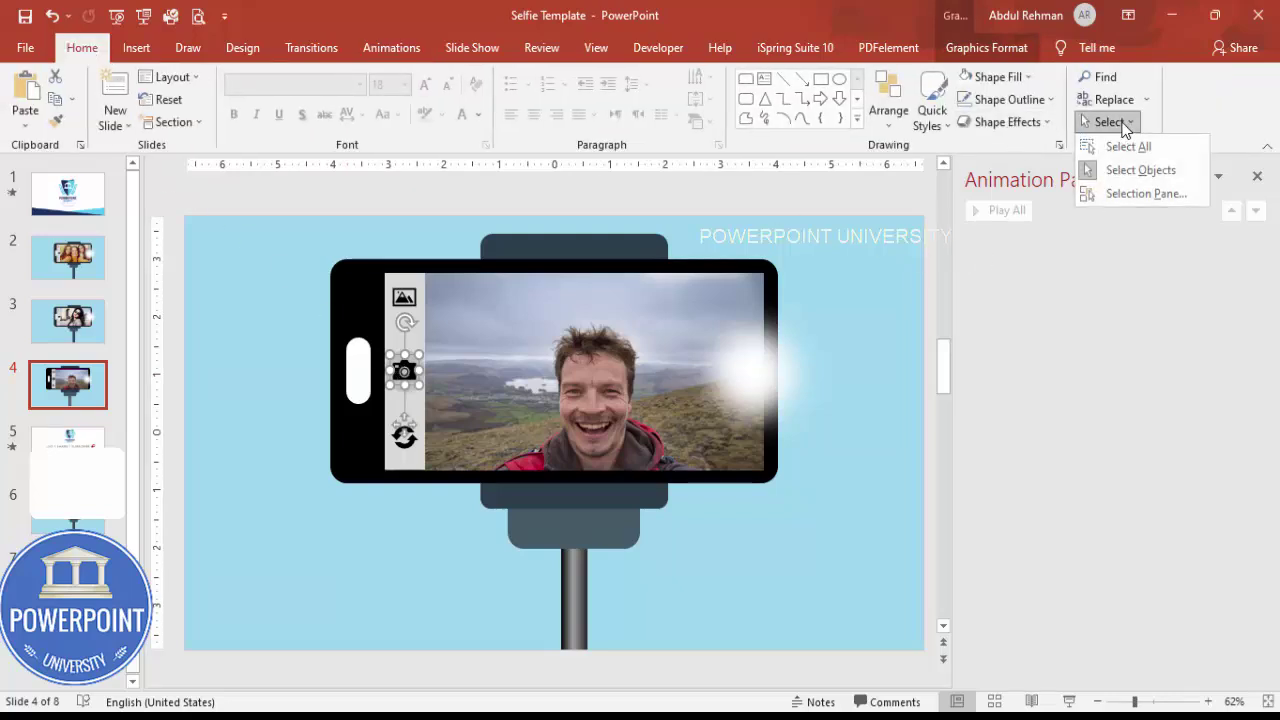
{"action": "left_click", "coordinate": [1124, 193]}
{"action": "double_click", "coordinate": [790, 322]}
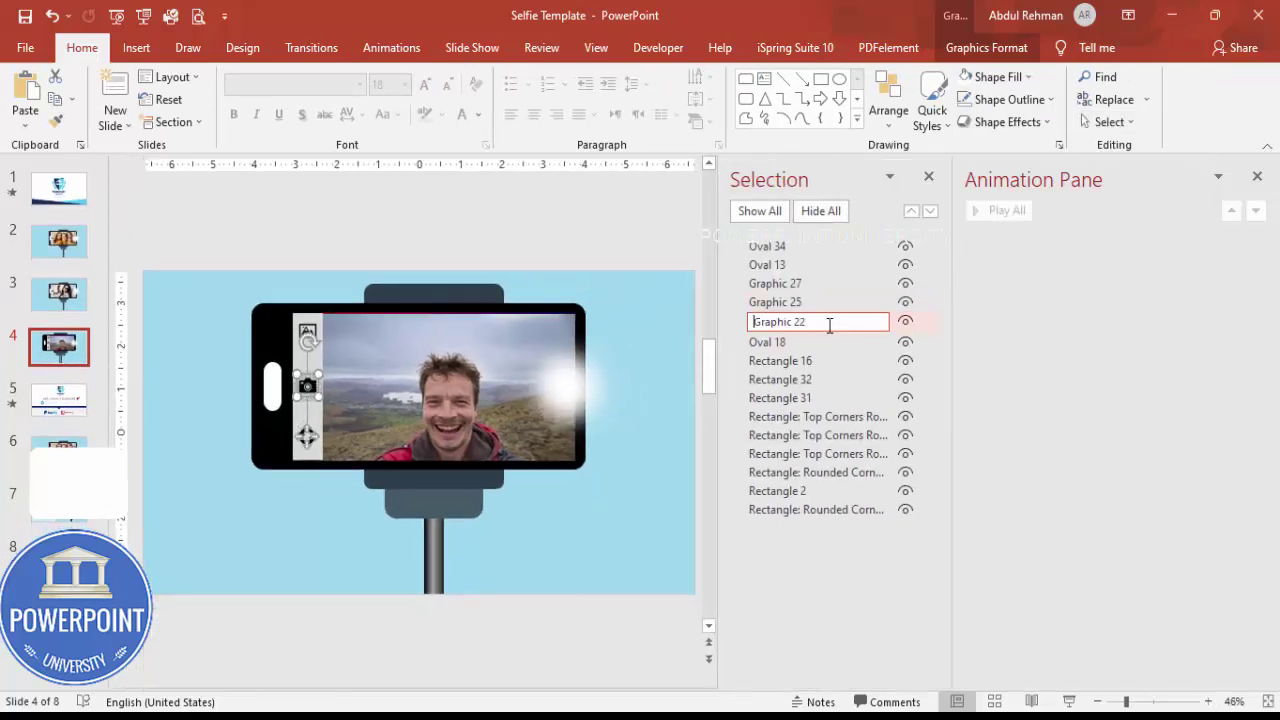
{"action": "type", "text": "Camera icon"}
{"action": "left_click", "coordinate": [614, 233]}
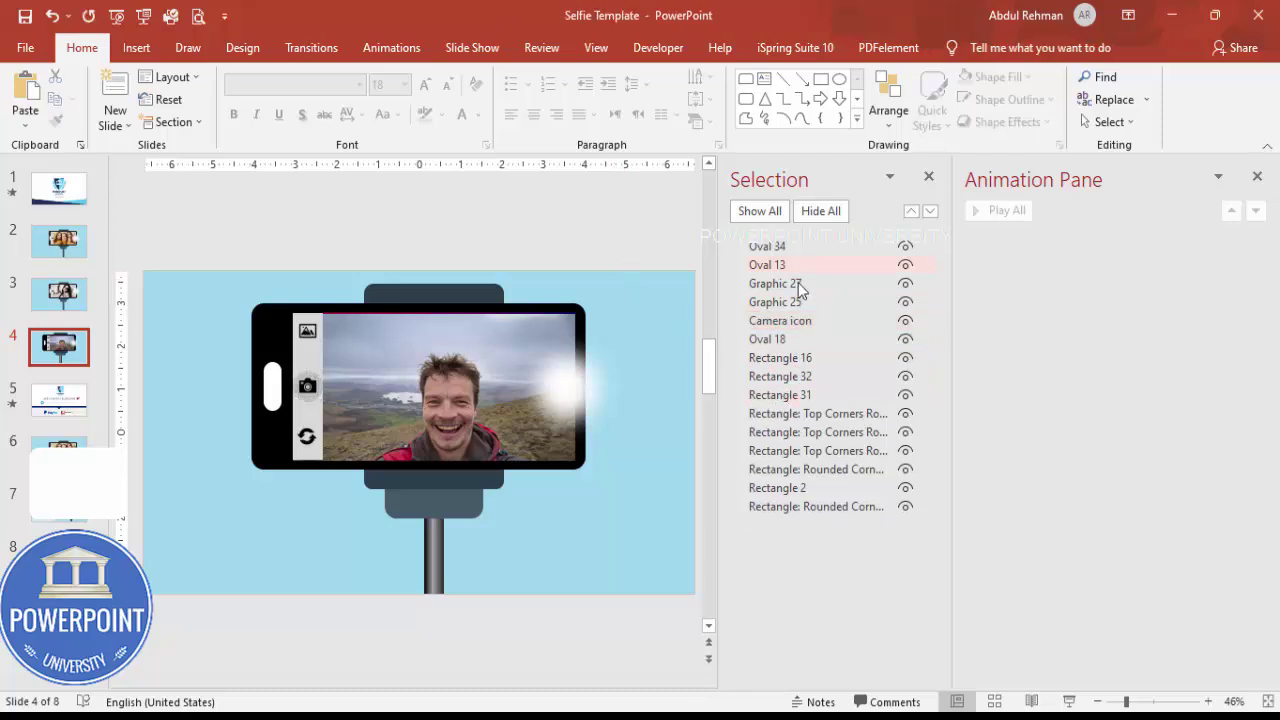
{"action": "left_click", "coordinate": [929, 176]}
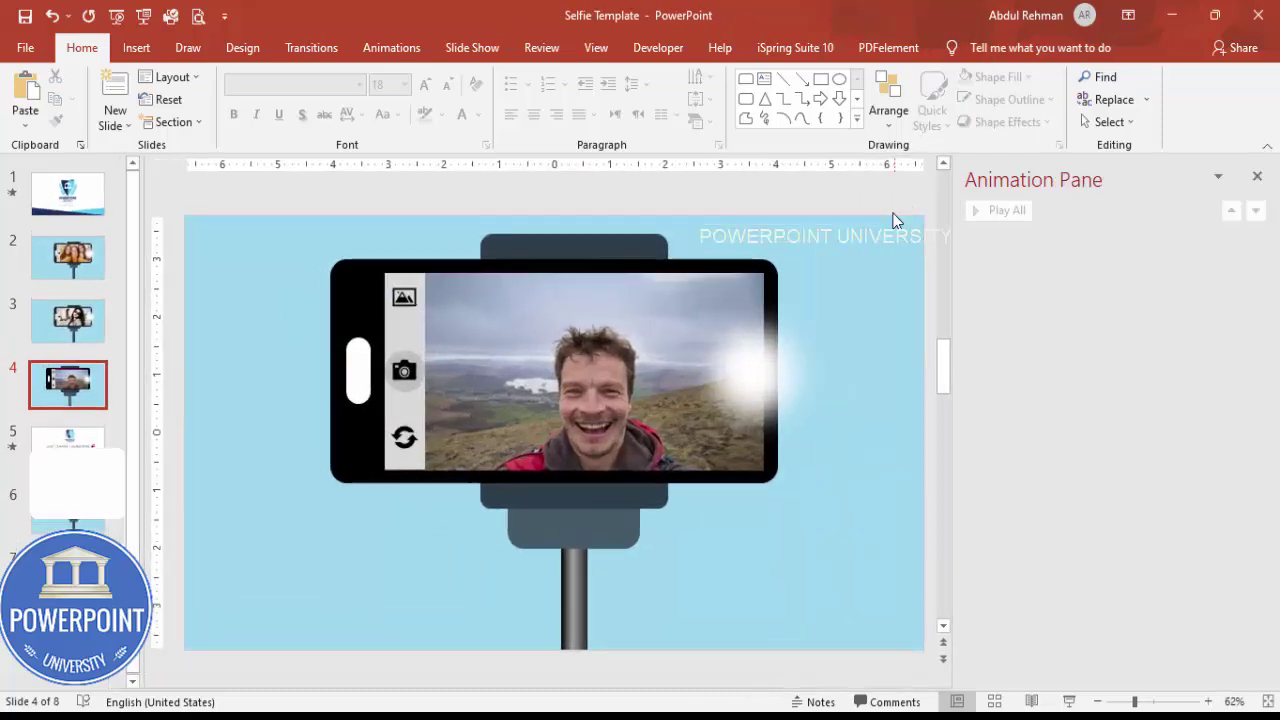
Give the selfie photo inside the phone an Appear entrance animation
{"action": "left_click", "coordinate": [683, 313]}
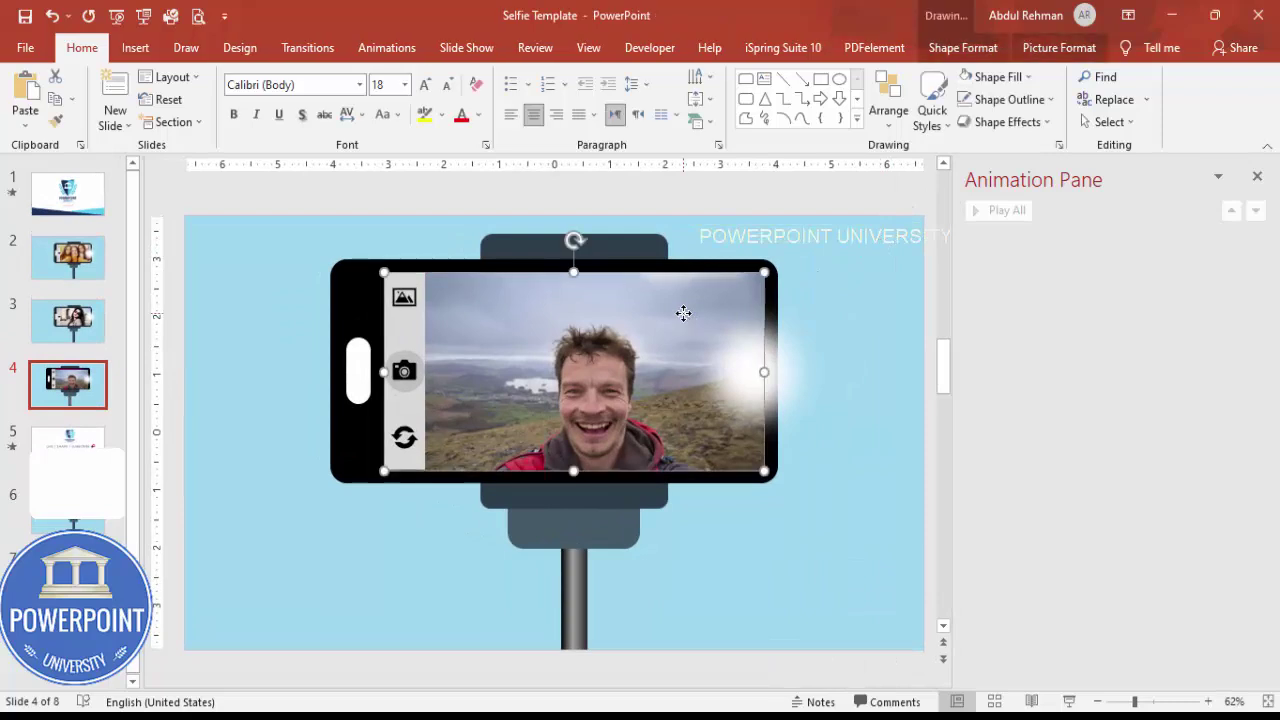
{"action": "left_click", "coordinate": [387, 48]}
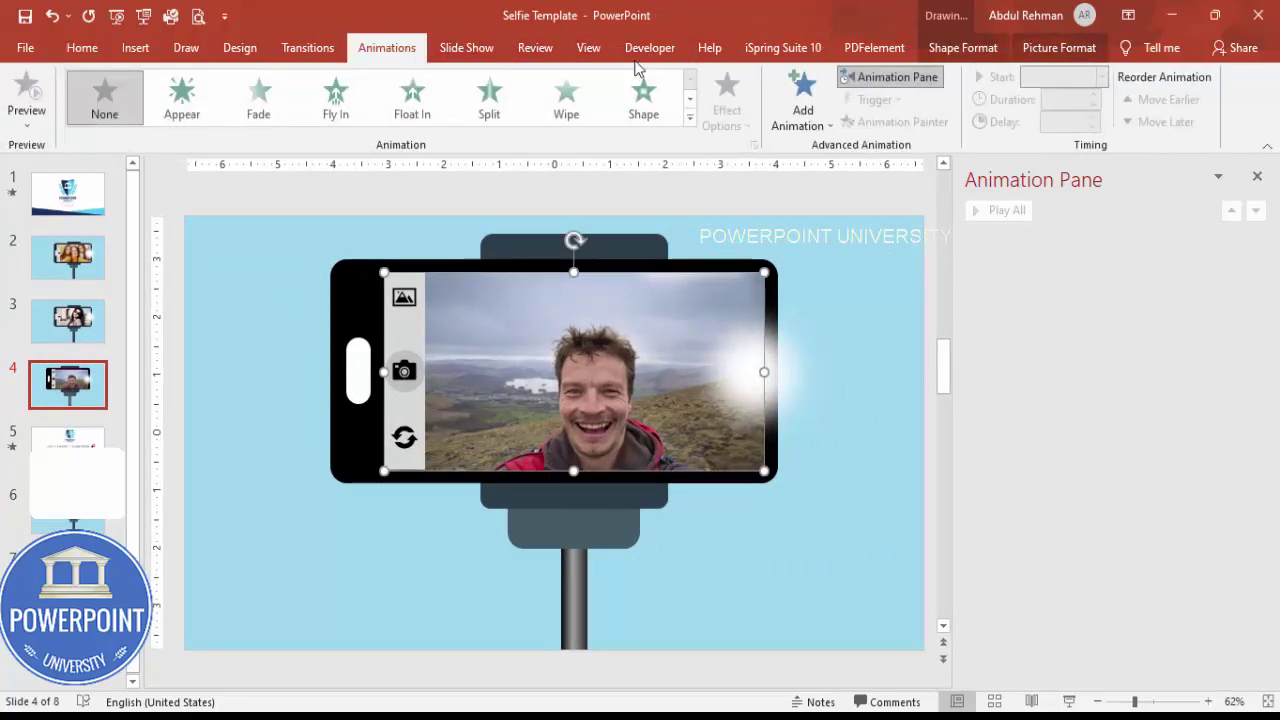
{"action": "left_click", "coordinate": [180, 114]}
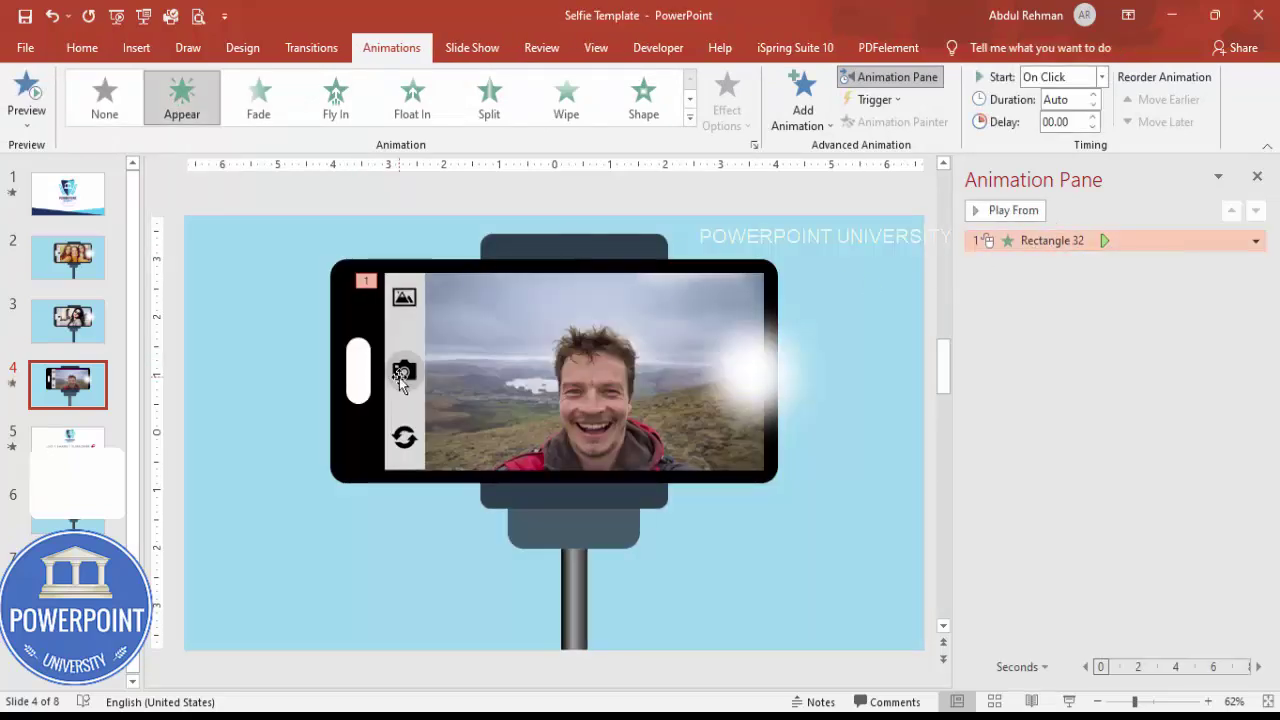
Set the Appear animation's trigger to start on click of Camera icon
{"action": "double_click", "coordinate": [1048, 240]}
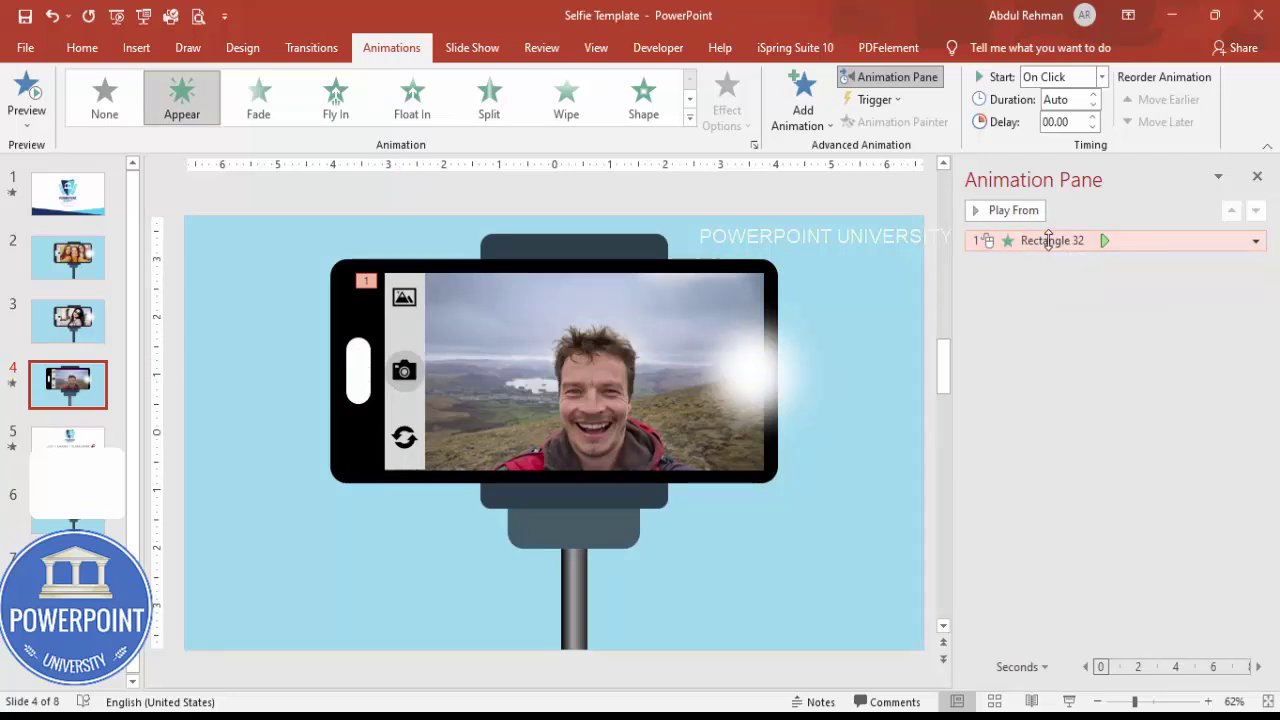
{"action": "left_click", "coordinate": [540, 246]}
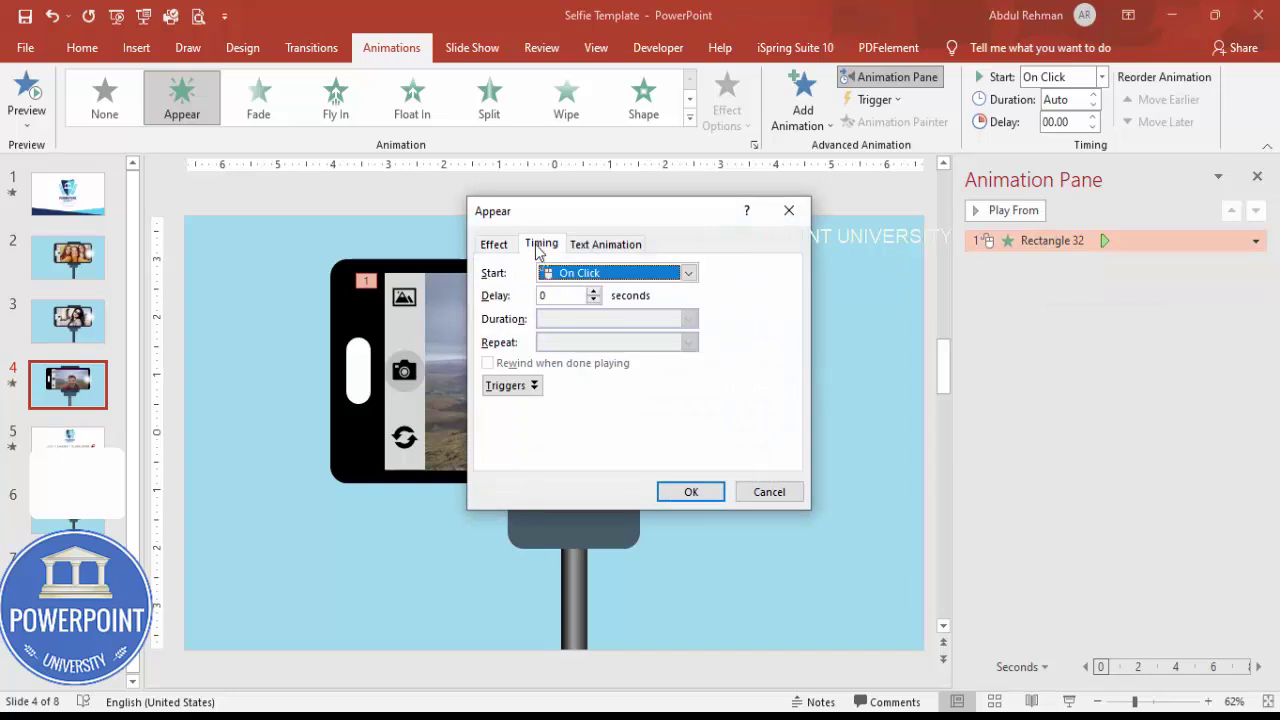
{"action": "left_click", "coordinate": [510, 385]}
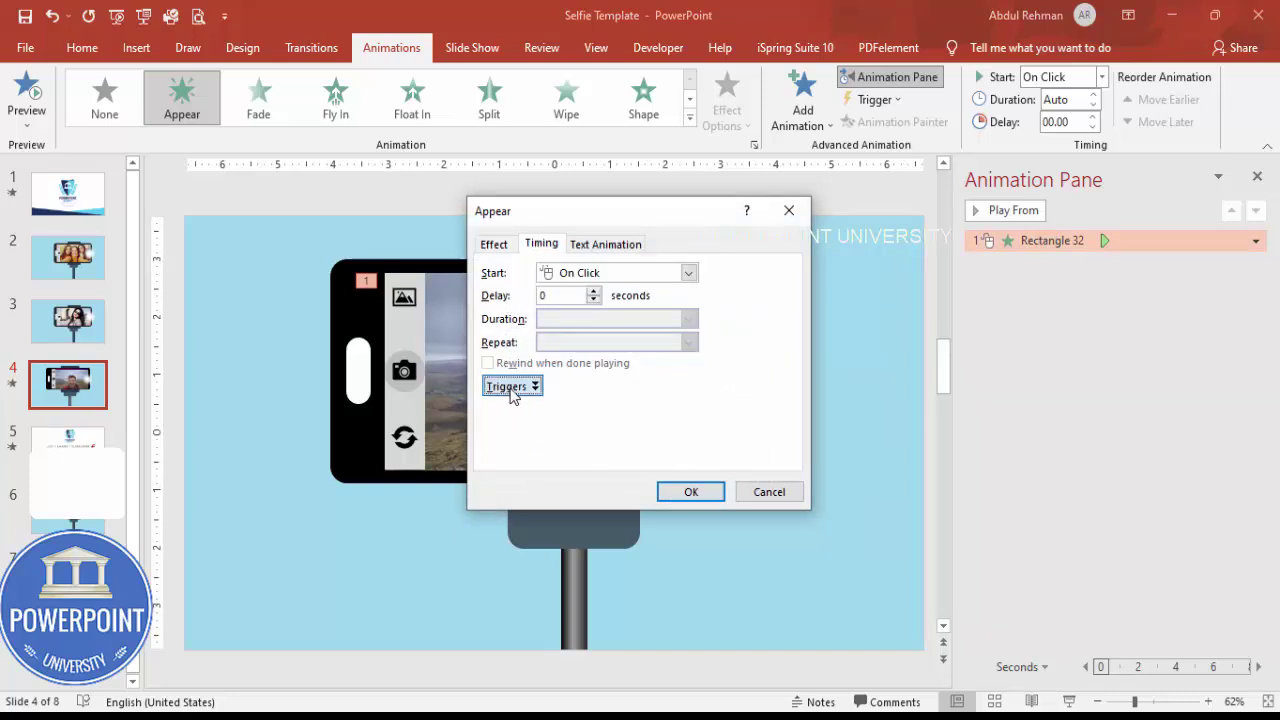
{"action": "left_click", "coordinate": [552, 429]}
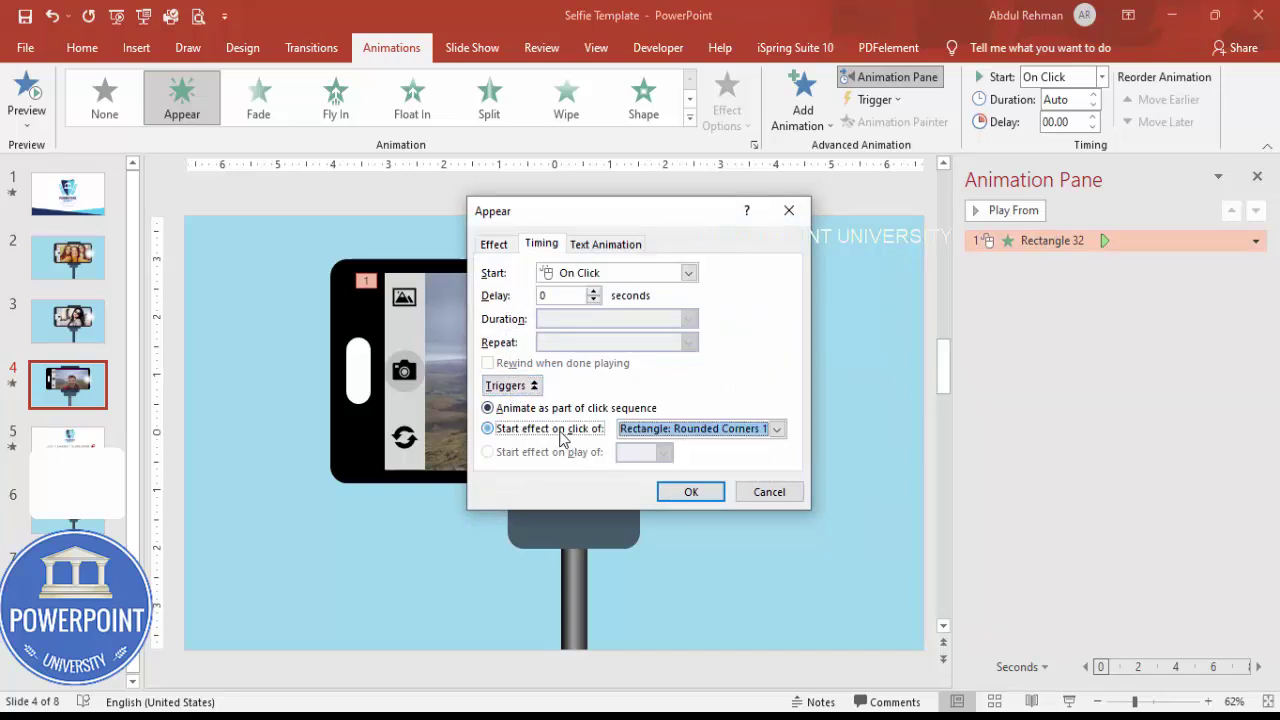
{"action": "left_click", "coordinate": [777, 429]}
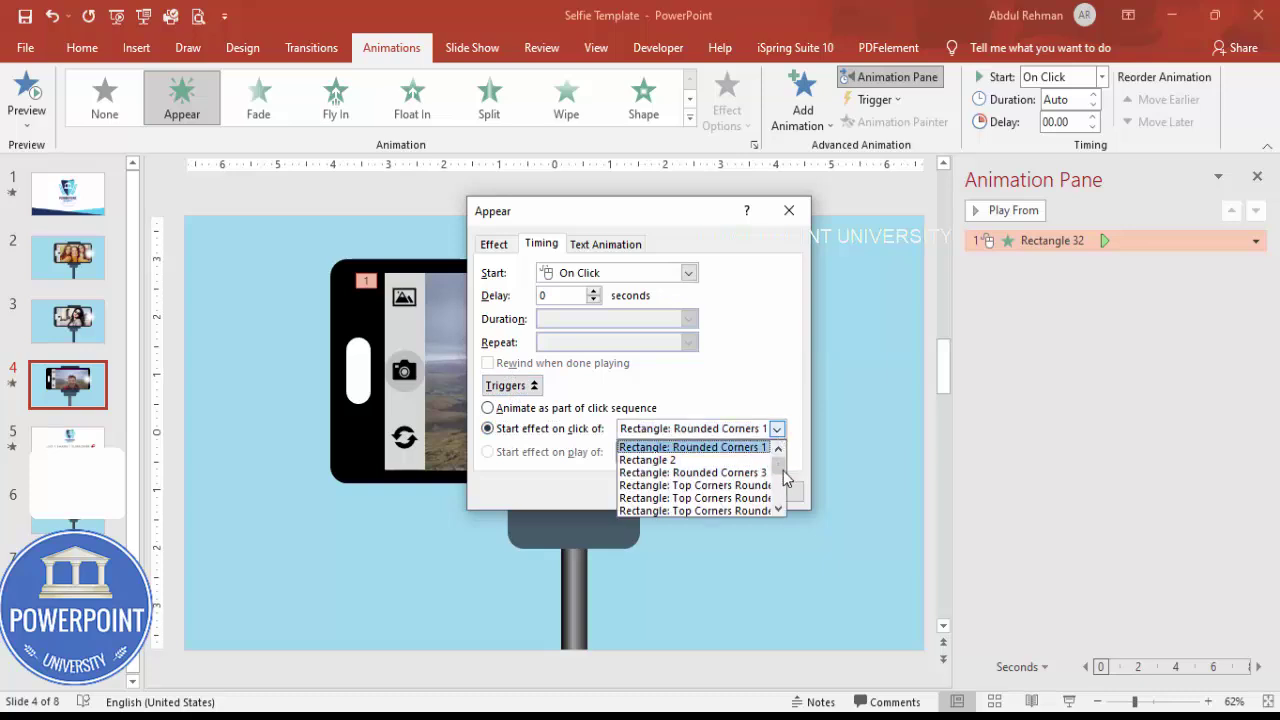
{"action": "left_click_drag", "start_coordinate": [779, 474], "coordinate": [777, 489]}
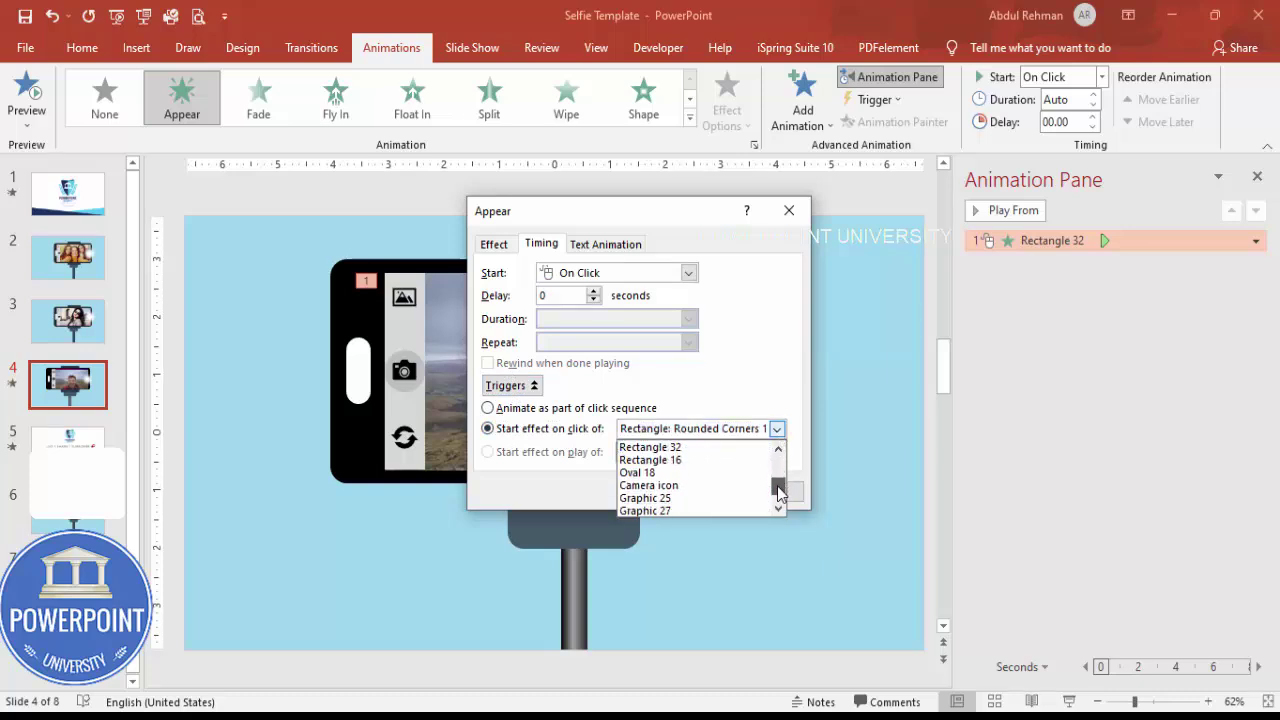
{"action": "left_click", "coordinate": [677, 488]}
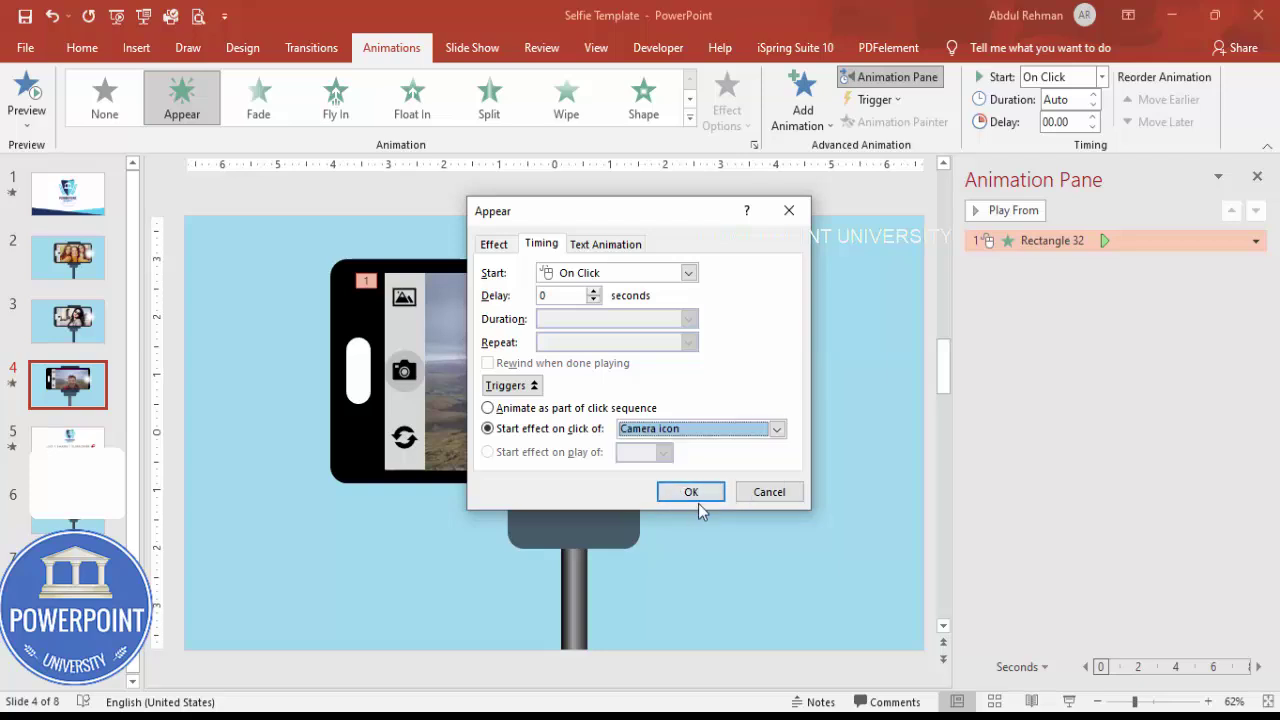
{"action": "left_click", "coordinate": [695, 493]}
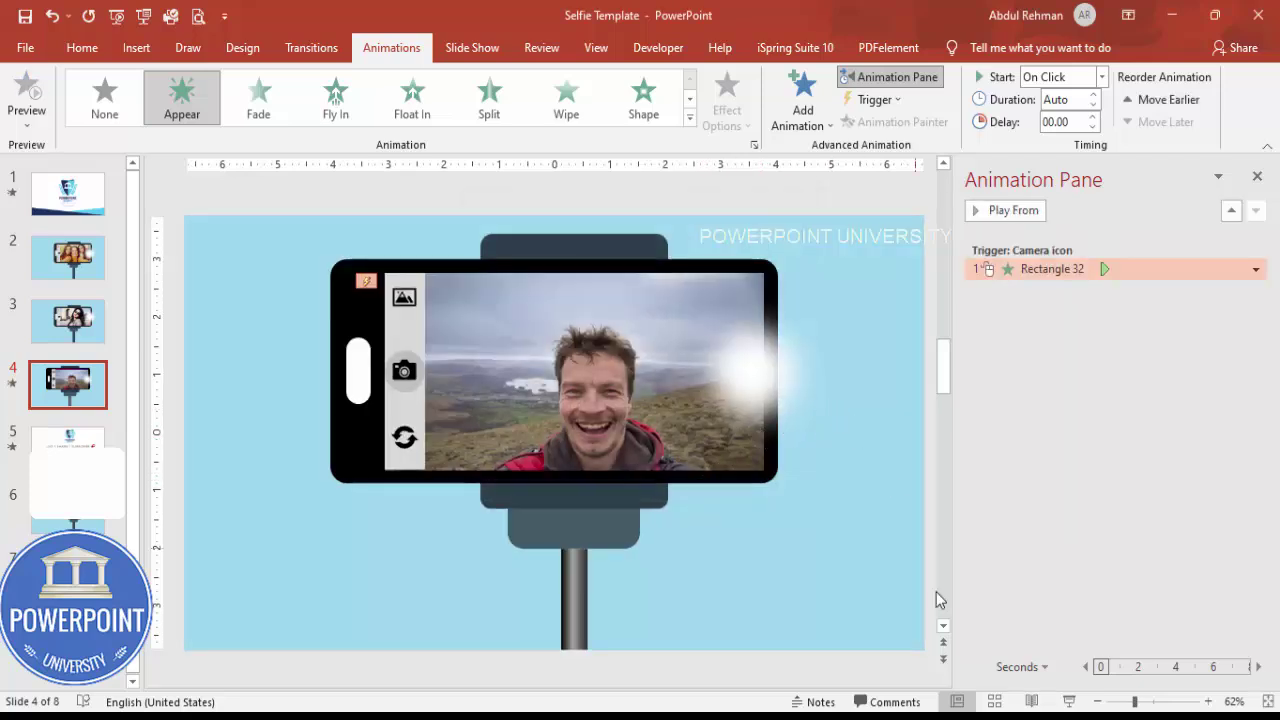
{"action": "left_click", "coordinate": [1066, 702]}
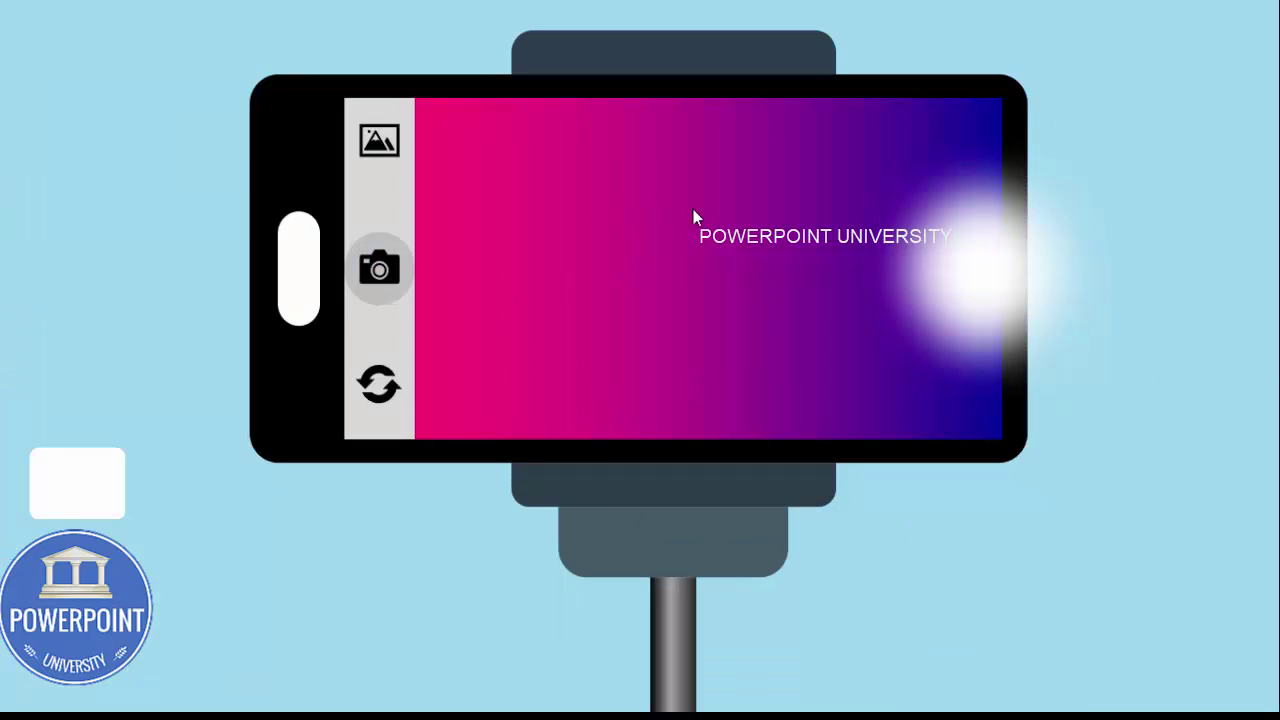
{"action": "left_click", "coordinate": [382, 272]}
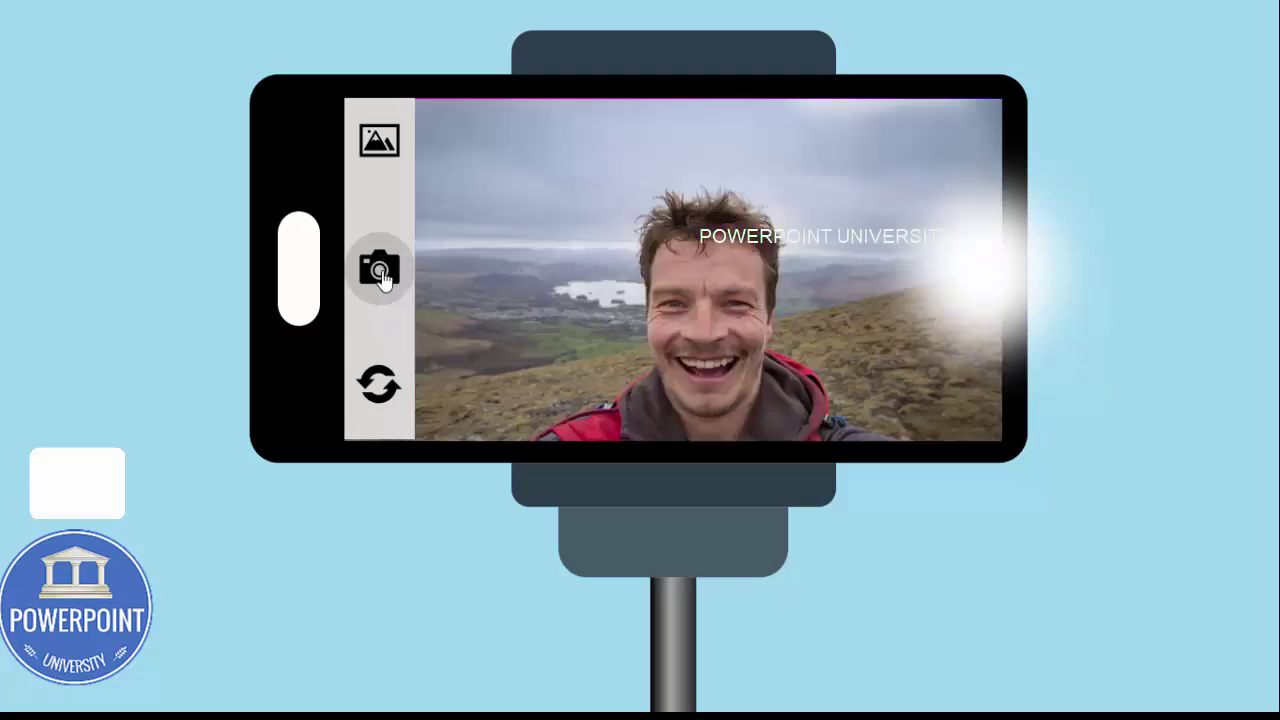
{"action": "key", "text": "Escape"}
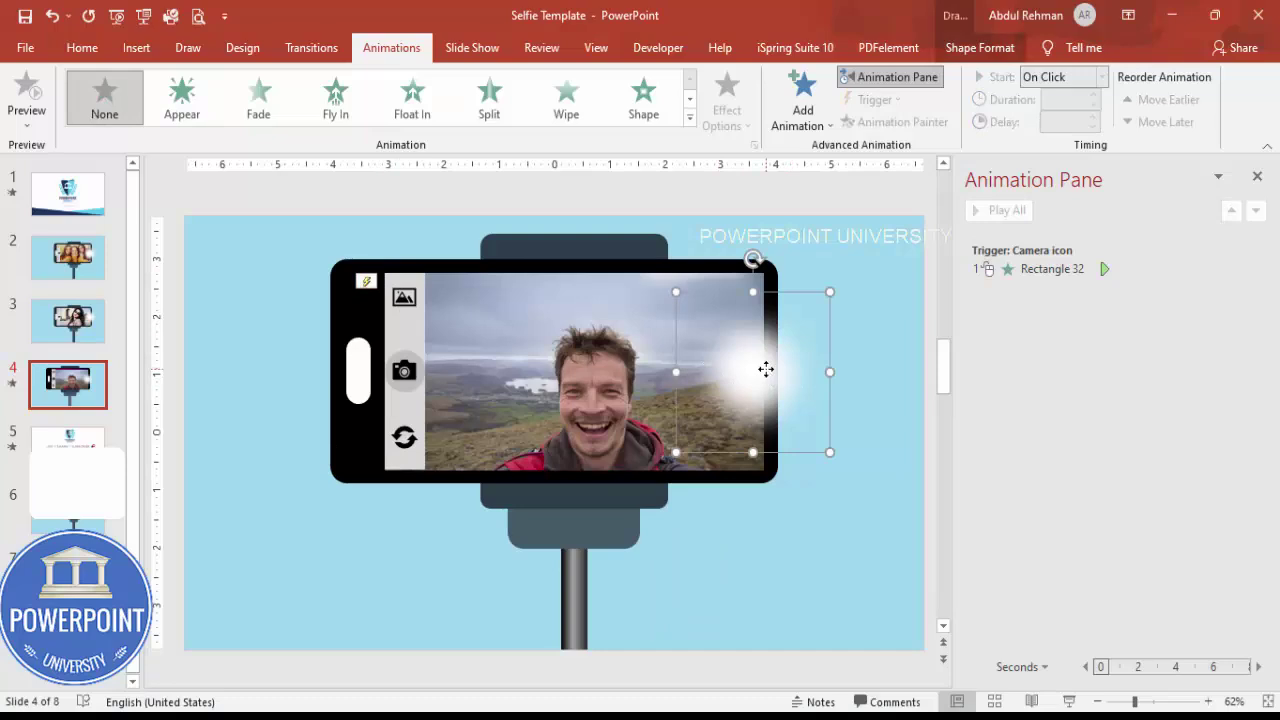
Add Appear to Oval 34 under the Camera icon trigger and set Rectangle 32 to With Previous
{"action": "left_click", "coordinate": [189, 114]}
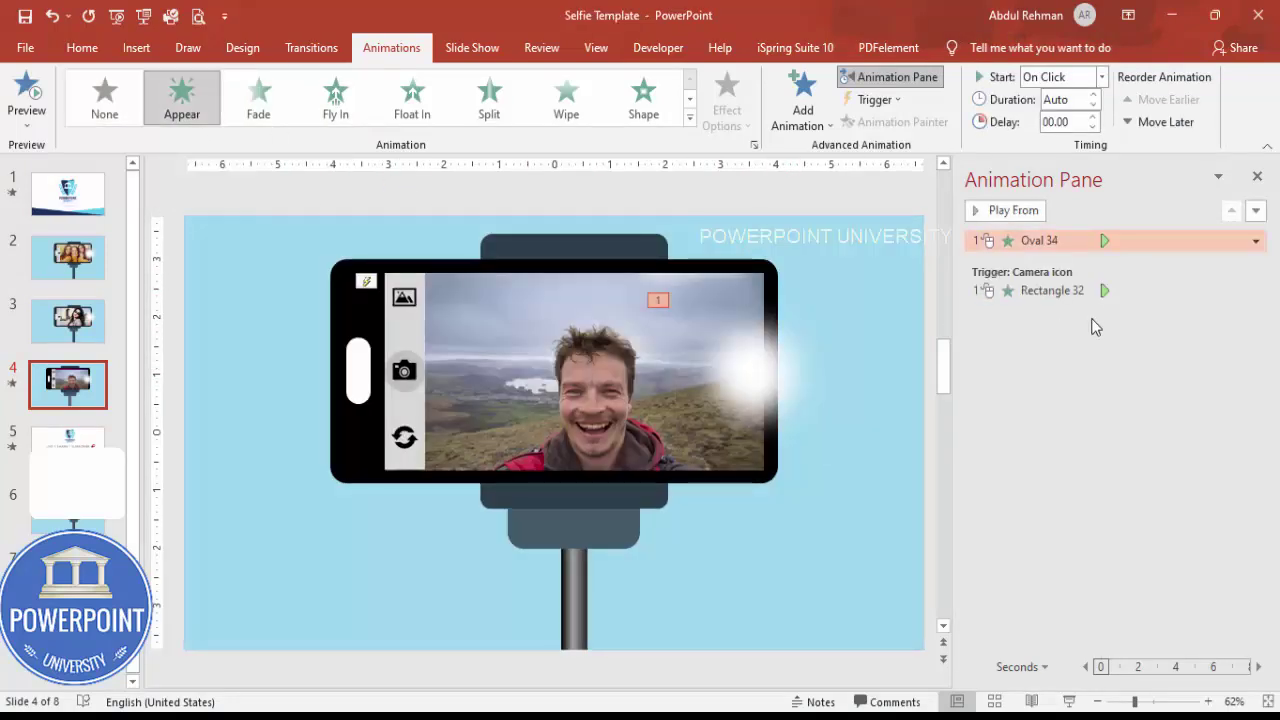
{"action": "double_click", "coordinate": [1043, 240]}
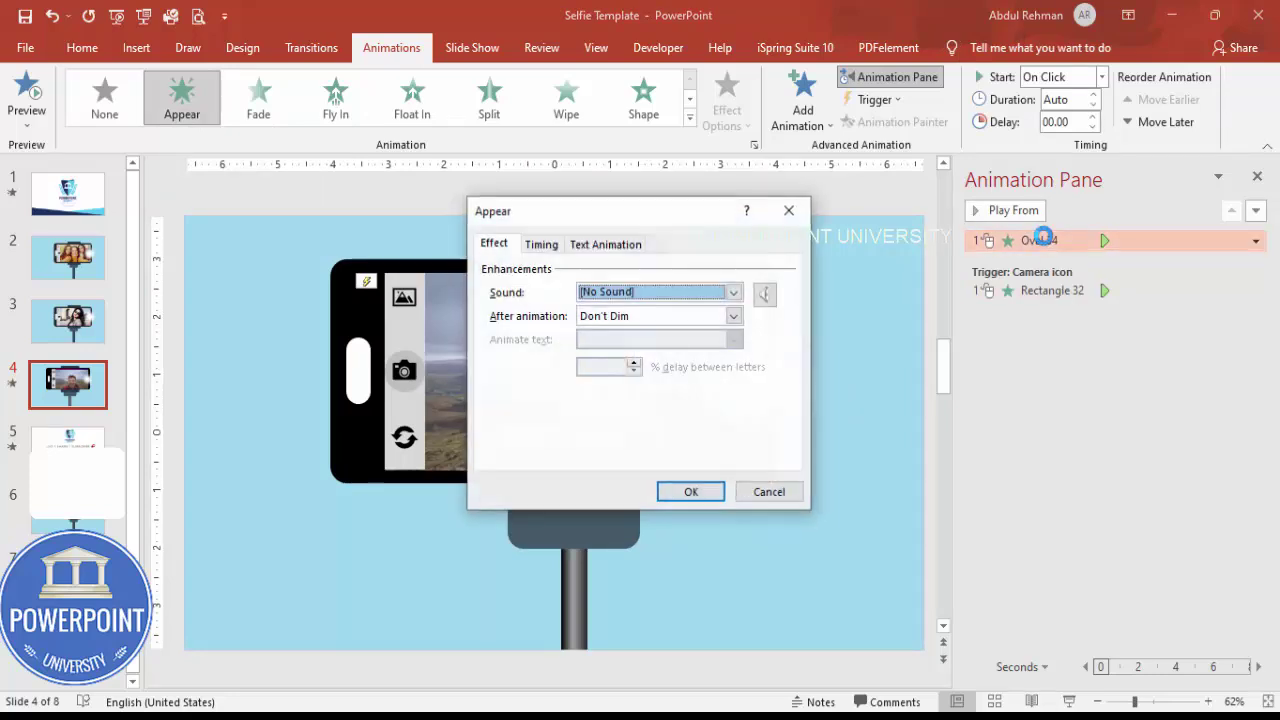
{"action": "left_click", "coordinate": [762, 493]}
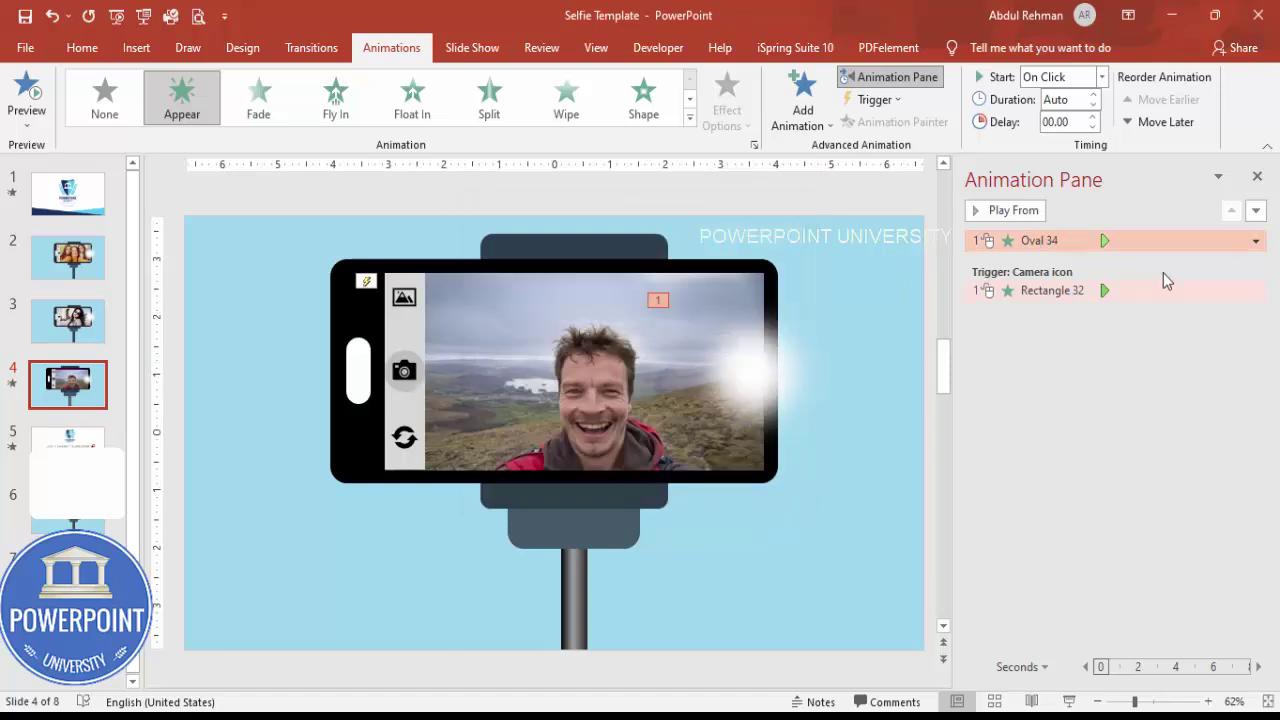
{"action": "left_click_drag", "start_coordinate": [1061, 240], "coordinate": [1064, 286]}
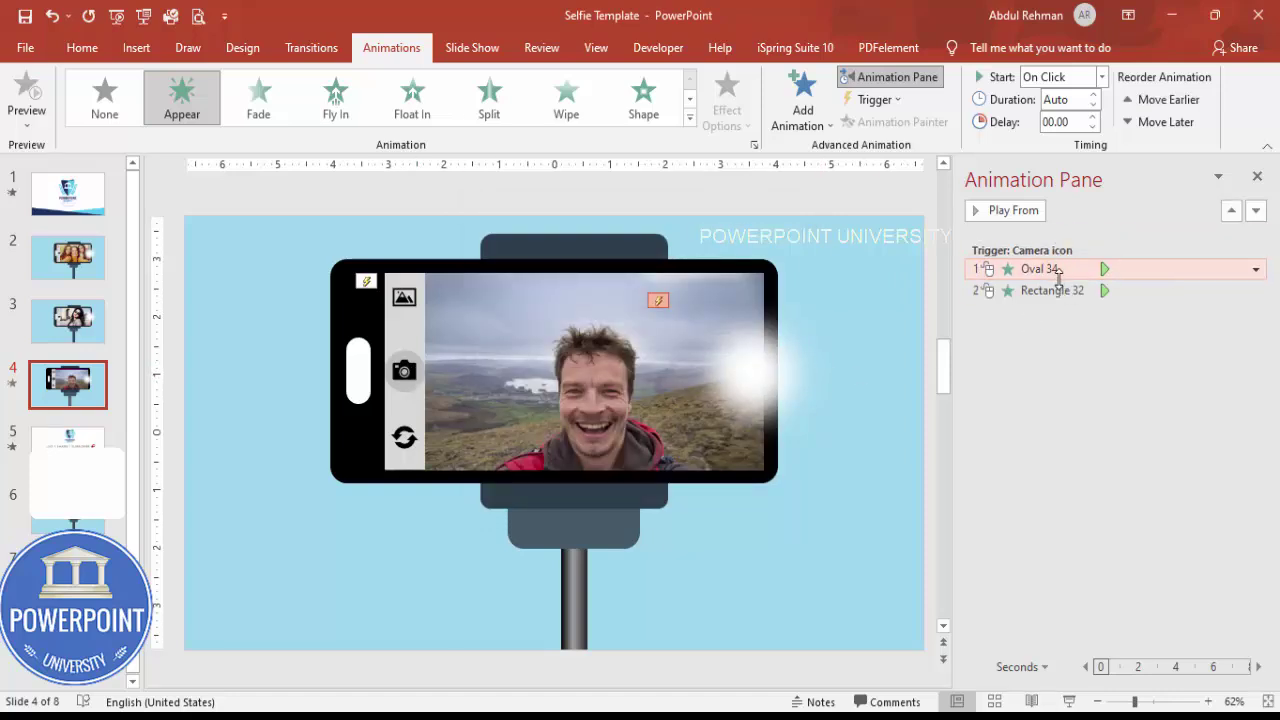
{"action": "left_click", "coordinate": [1052, 290]}
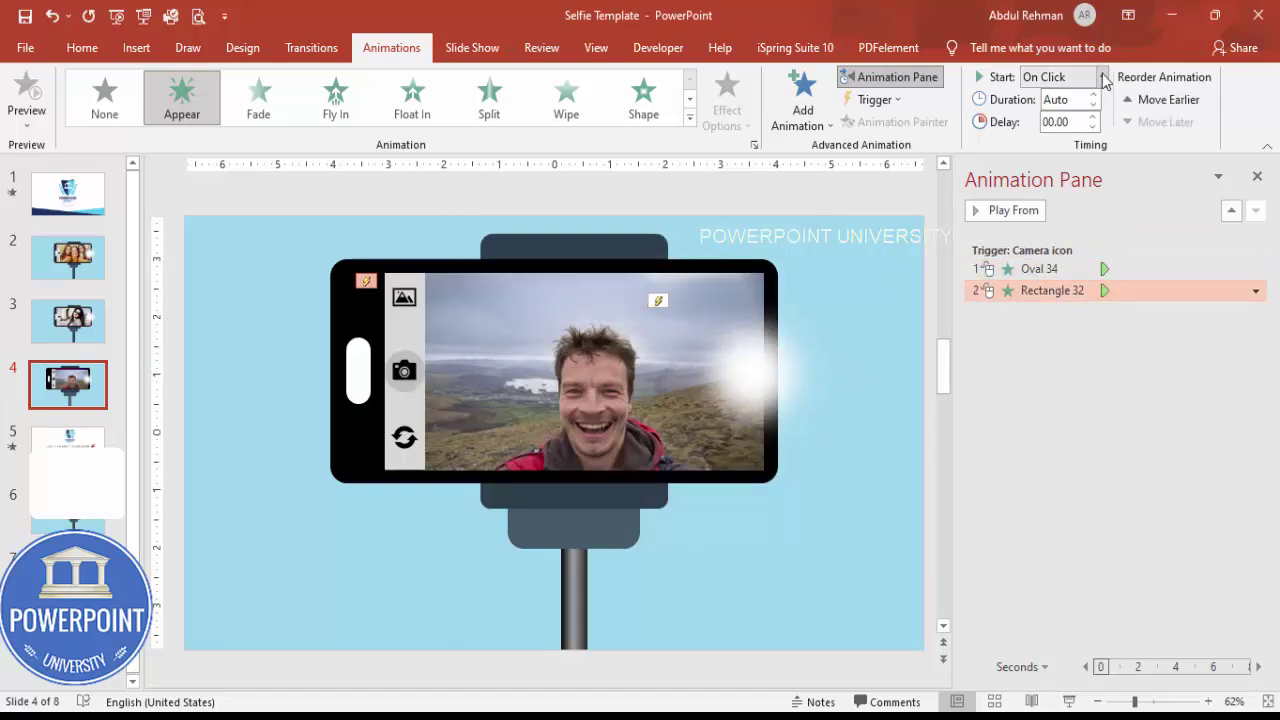
{"action": "left_click", "coordinate": [1060, 77]}
{"action": "left_click", "coordinate": [1058, 118]}
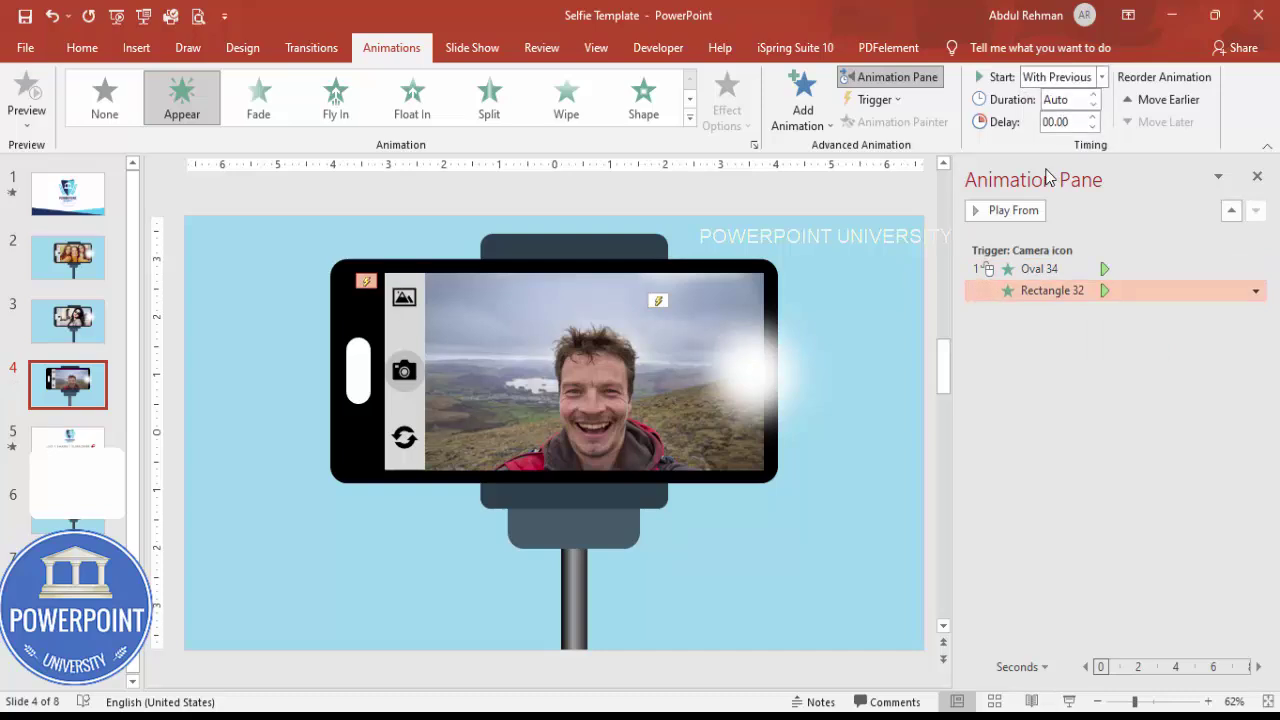
Set Oval 34's After animation option to Hide After Animation
{"action": "left_click", "coordinate": [1057, 270]}
{"action": "double_click", "coordinate": [1057, 270]}
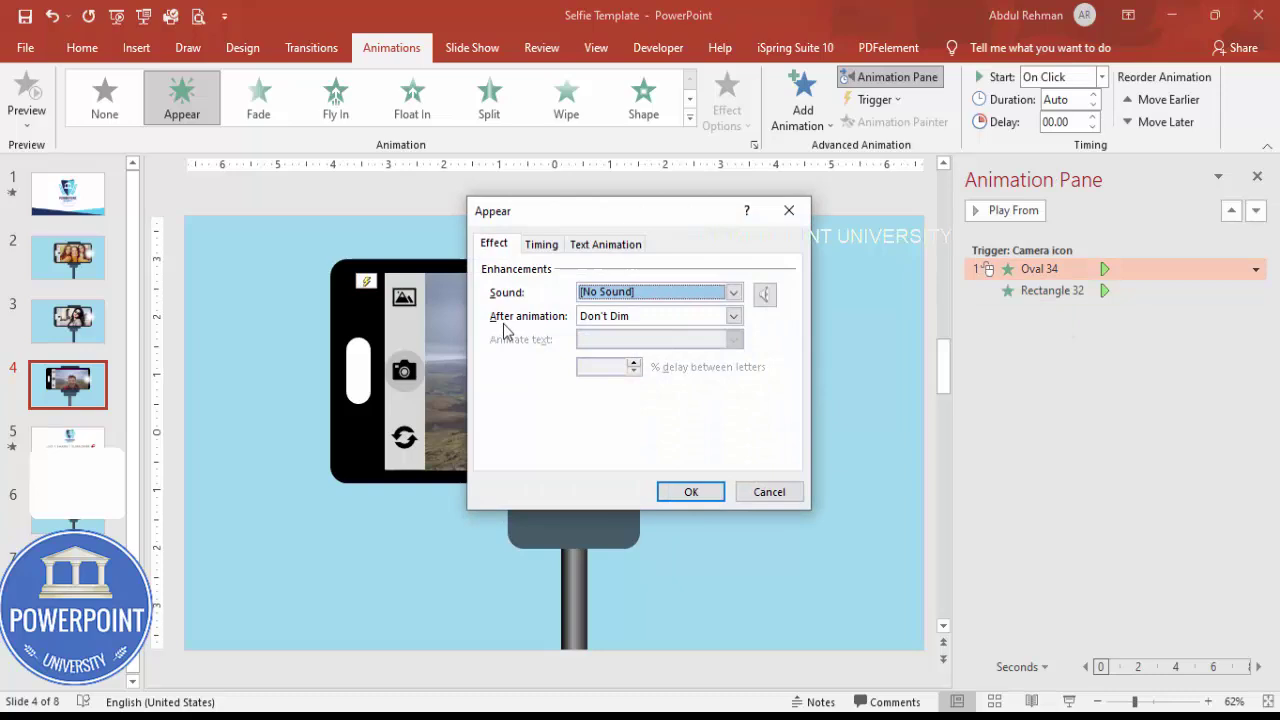
{"action": "left_click", "coordinate": [630, 317]}
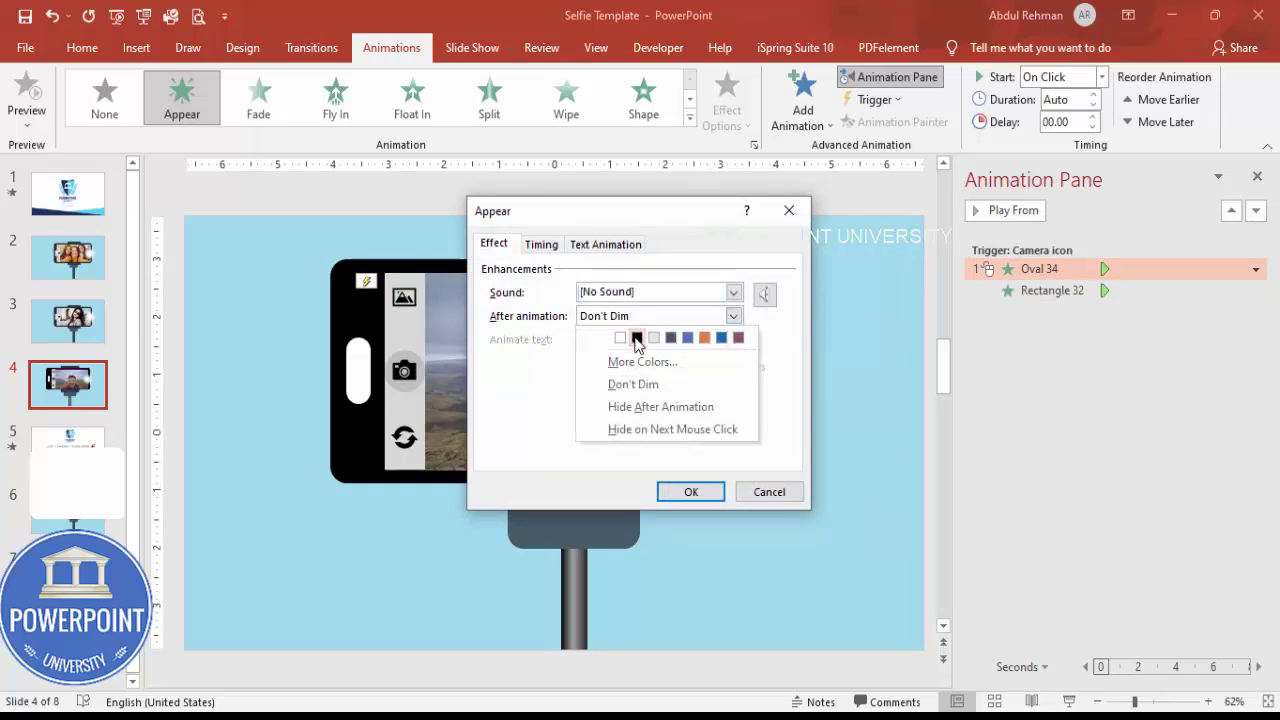
{"action": "left_click", "coordinate": [684, 416]}
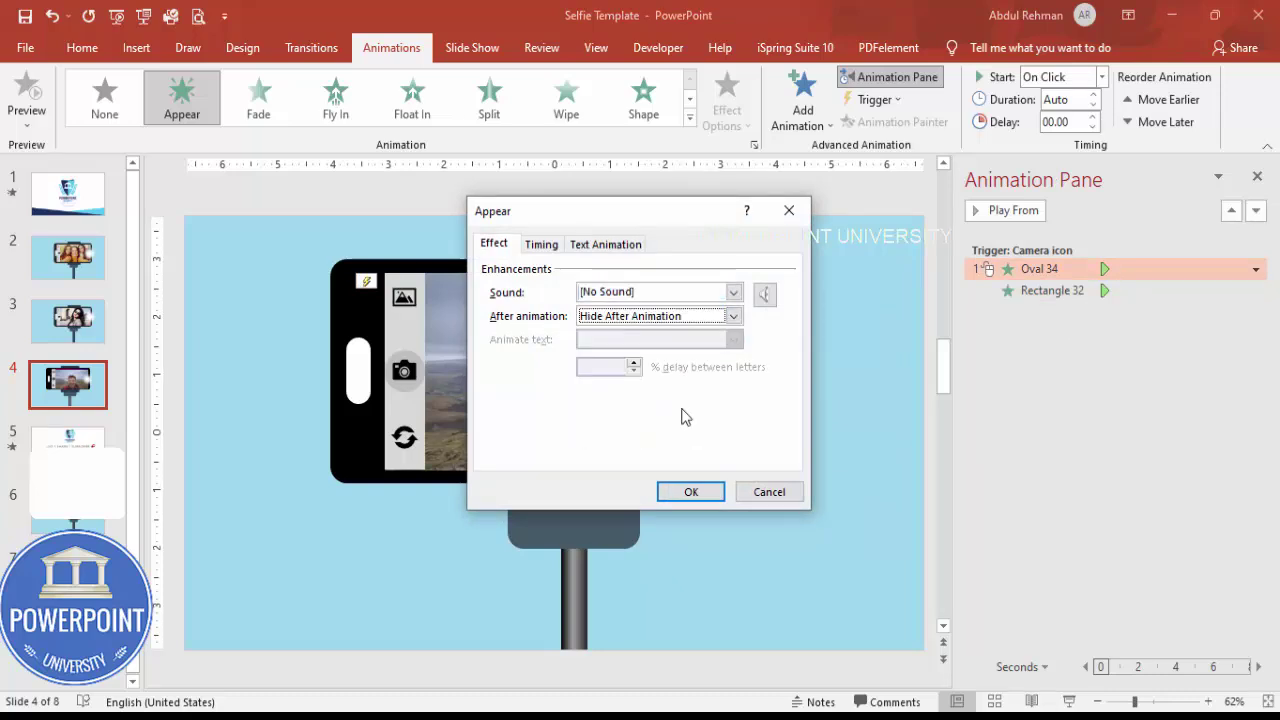
{"action": "left_click", "coordinate": [700, 492]}
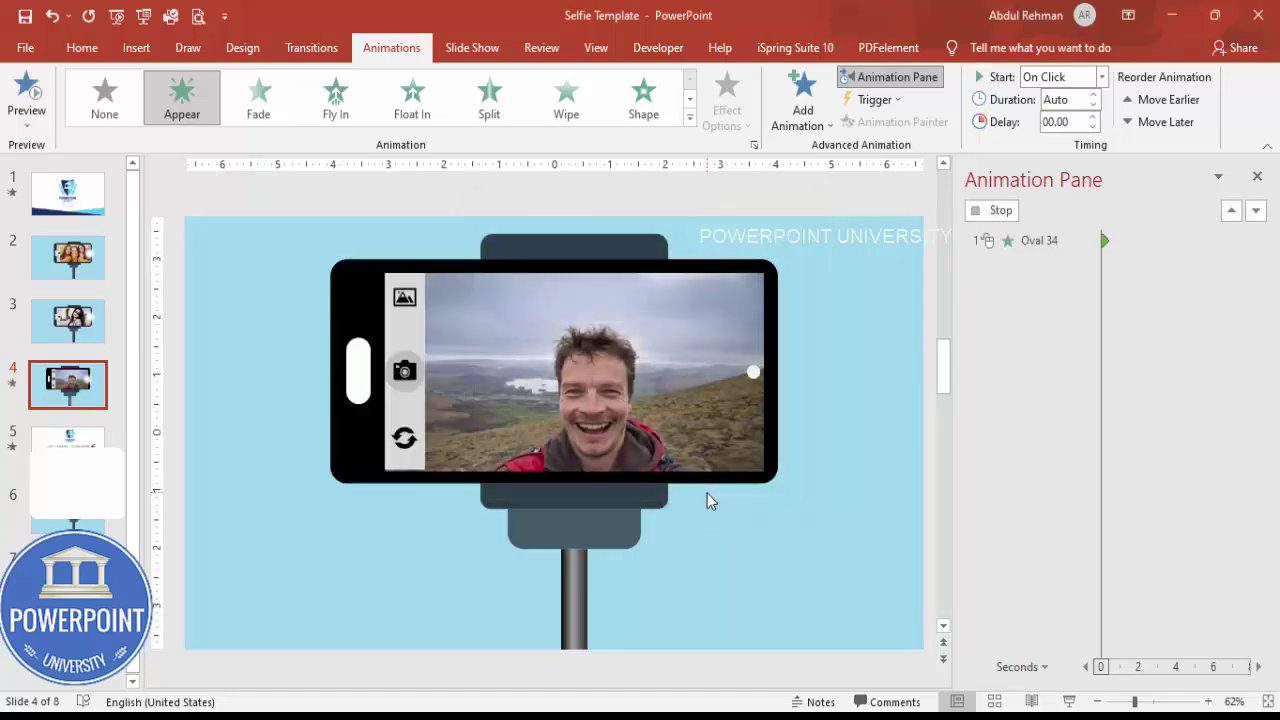
{"action": "left_click", "coordinate": [853, 401]}
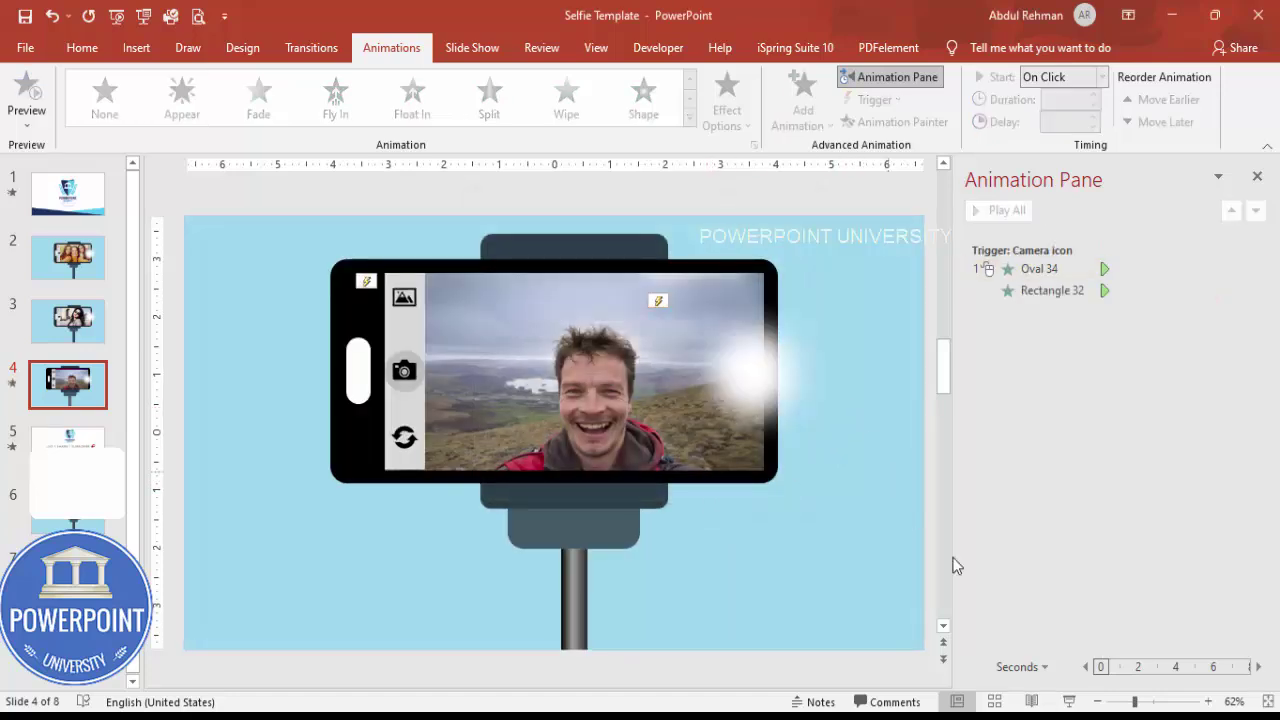
{"action": "left_click", "coordinate": [1069, 702]}
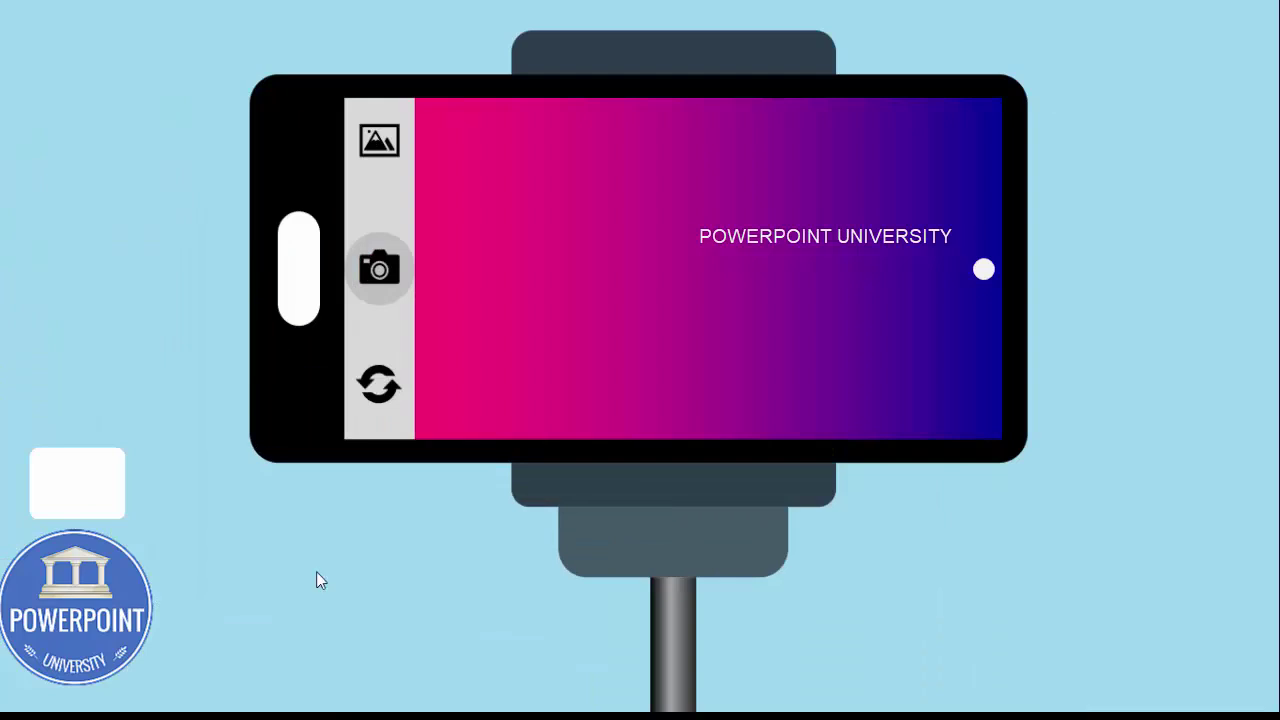
{"action": "left_click", "coordinate": [378, 283]}
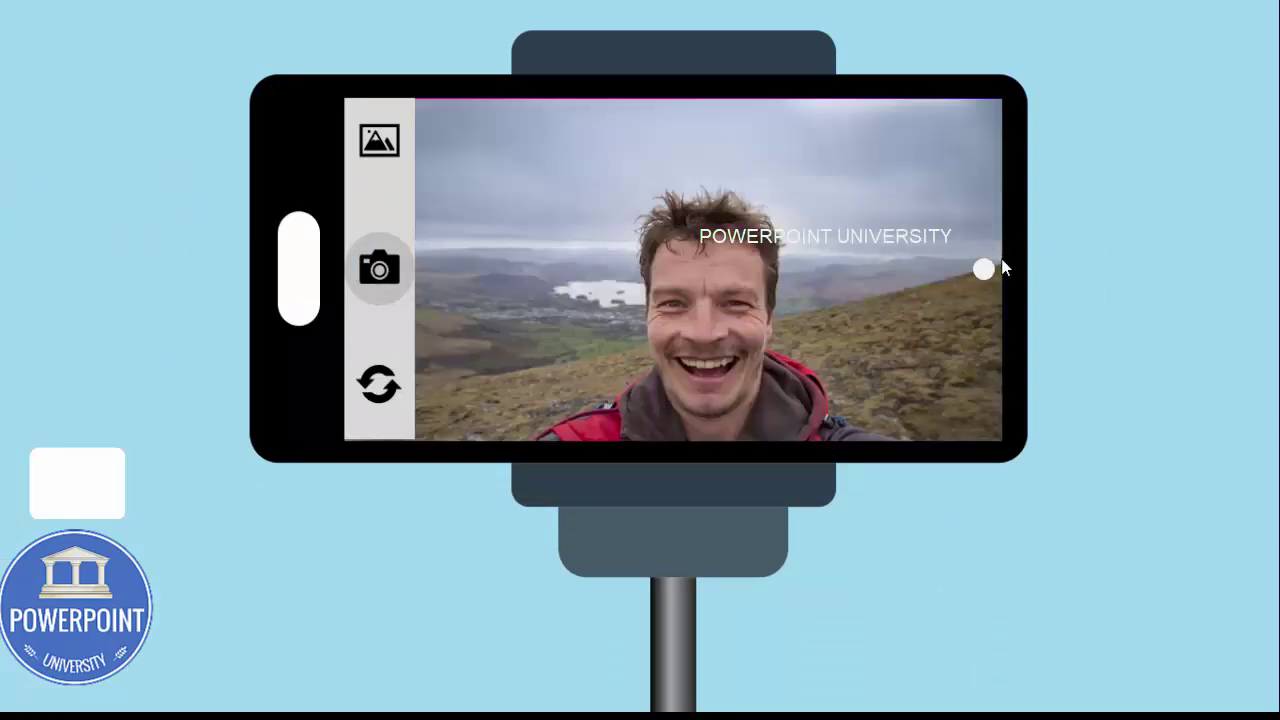
{"action": "left_click", "coordinate": [814, 334]}
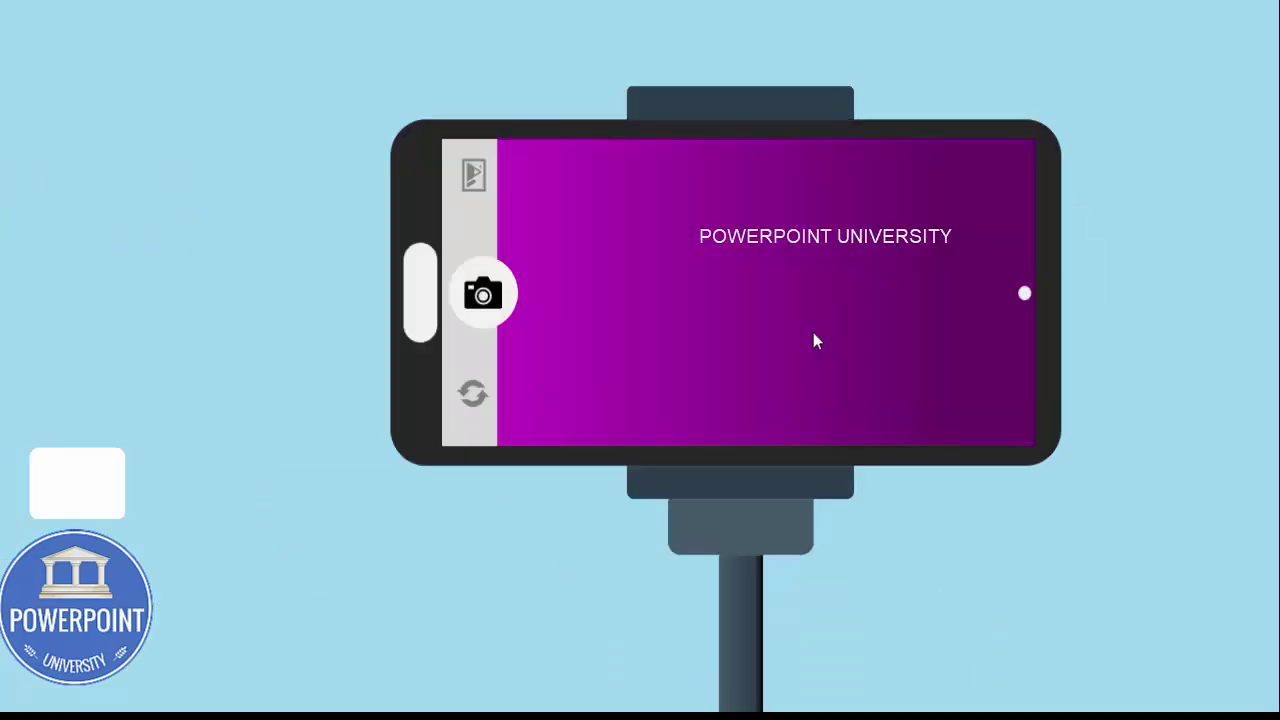
{"action": "key", "text": "Escape"}
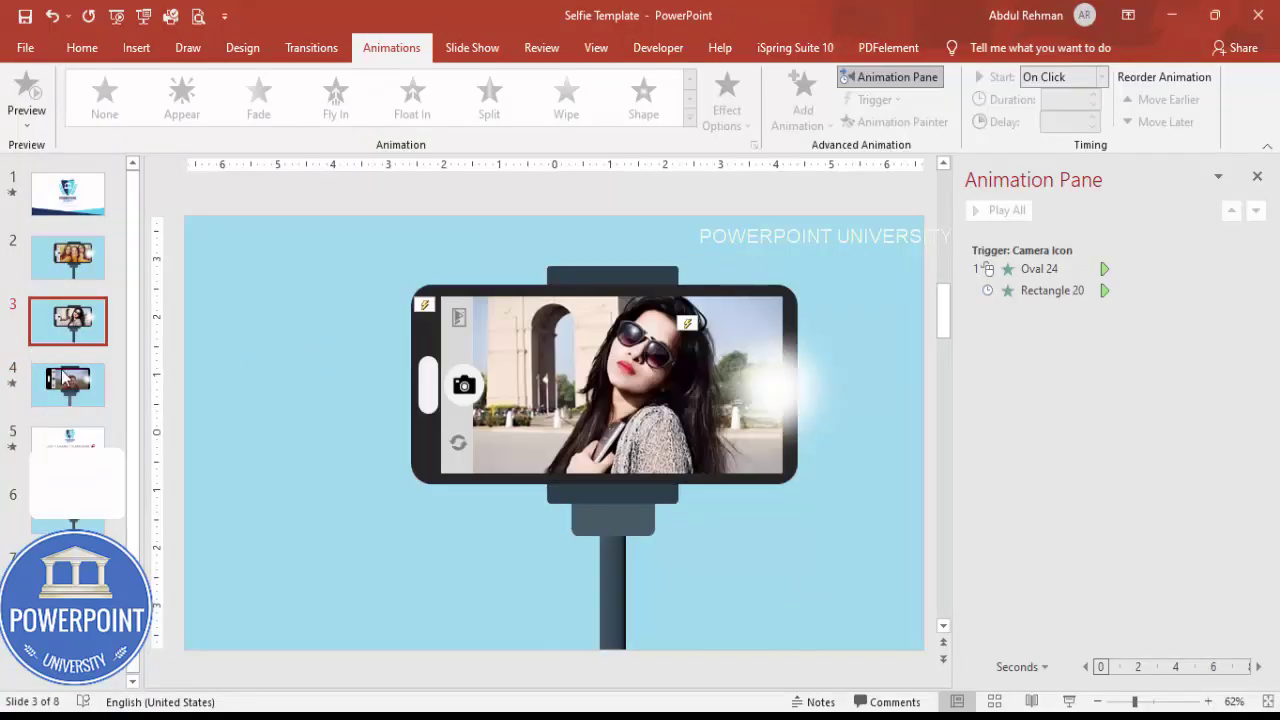
{"action": "left_click", "coordinate": [1070, 700]}
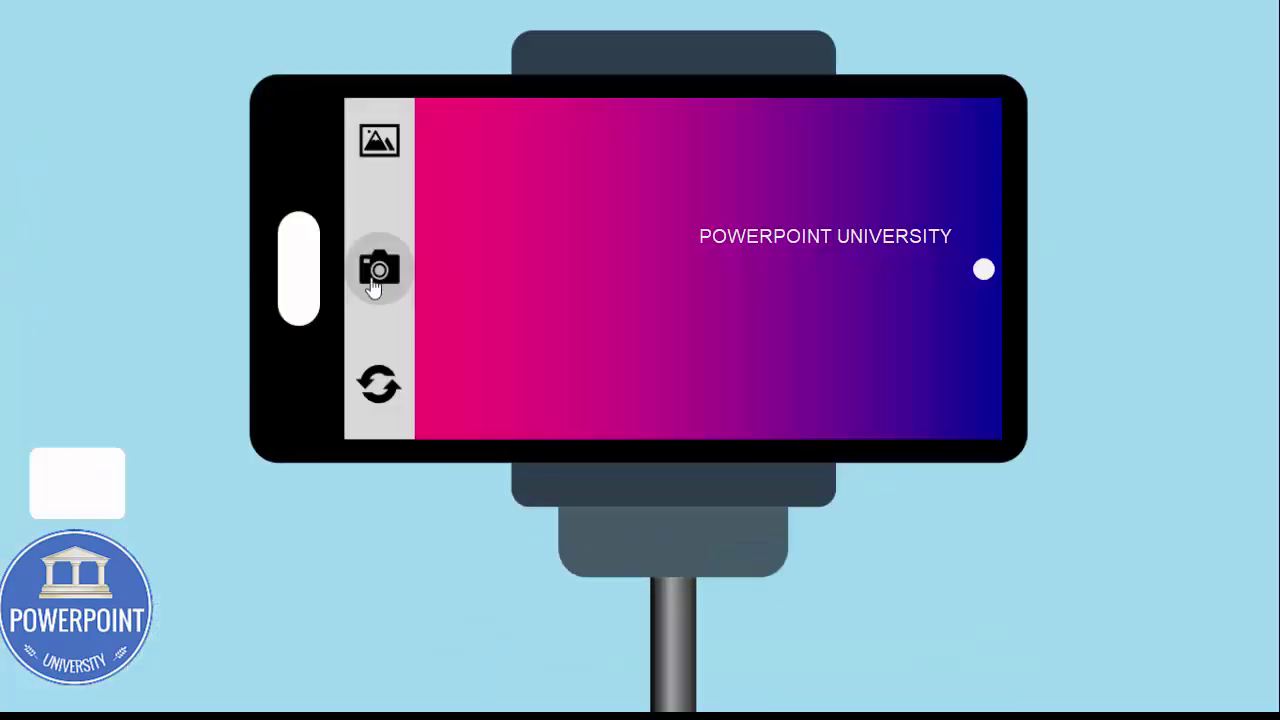
{"action": "left_click", "coordinate": [380, 275]}
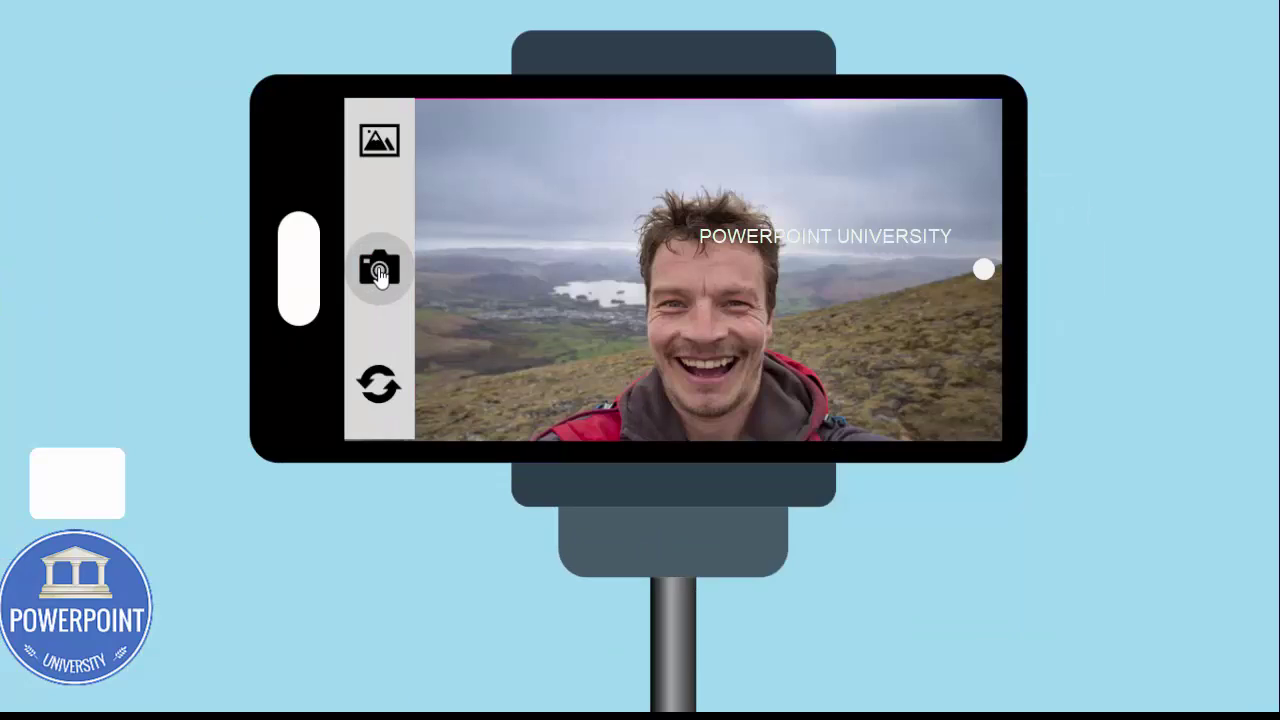
{"action": "key", "text": "Escape"}
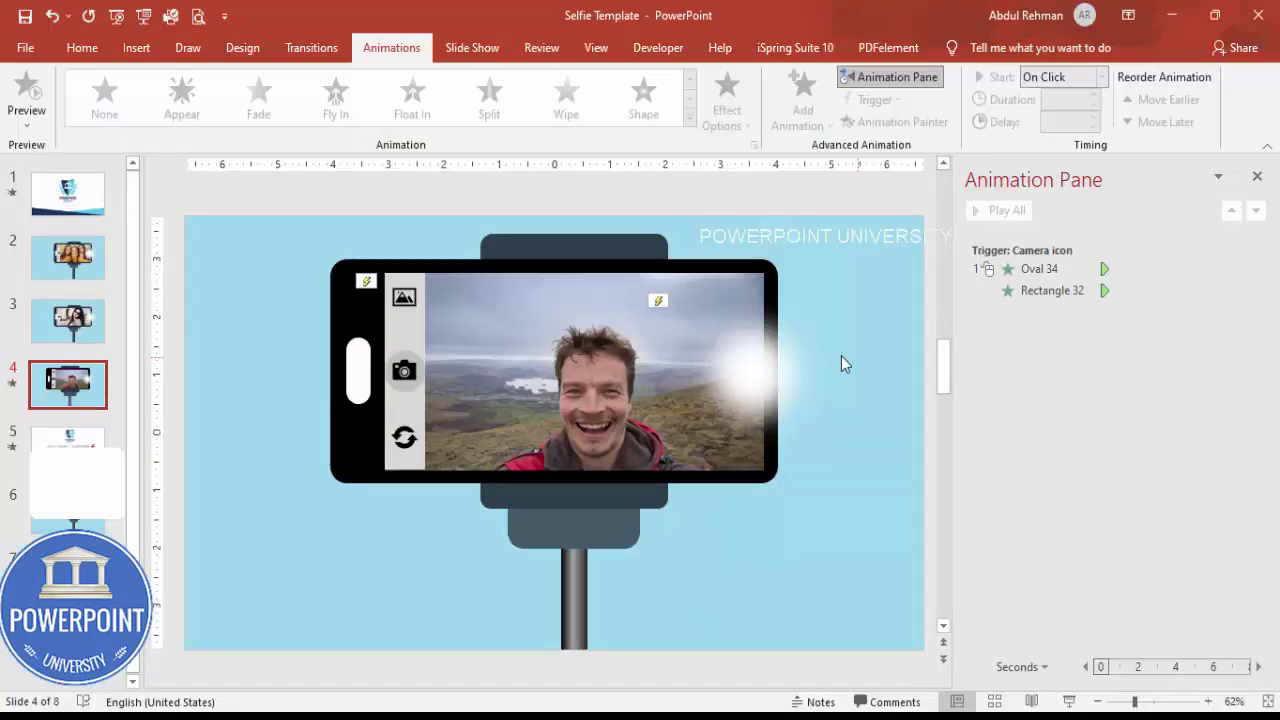